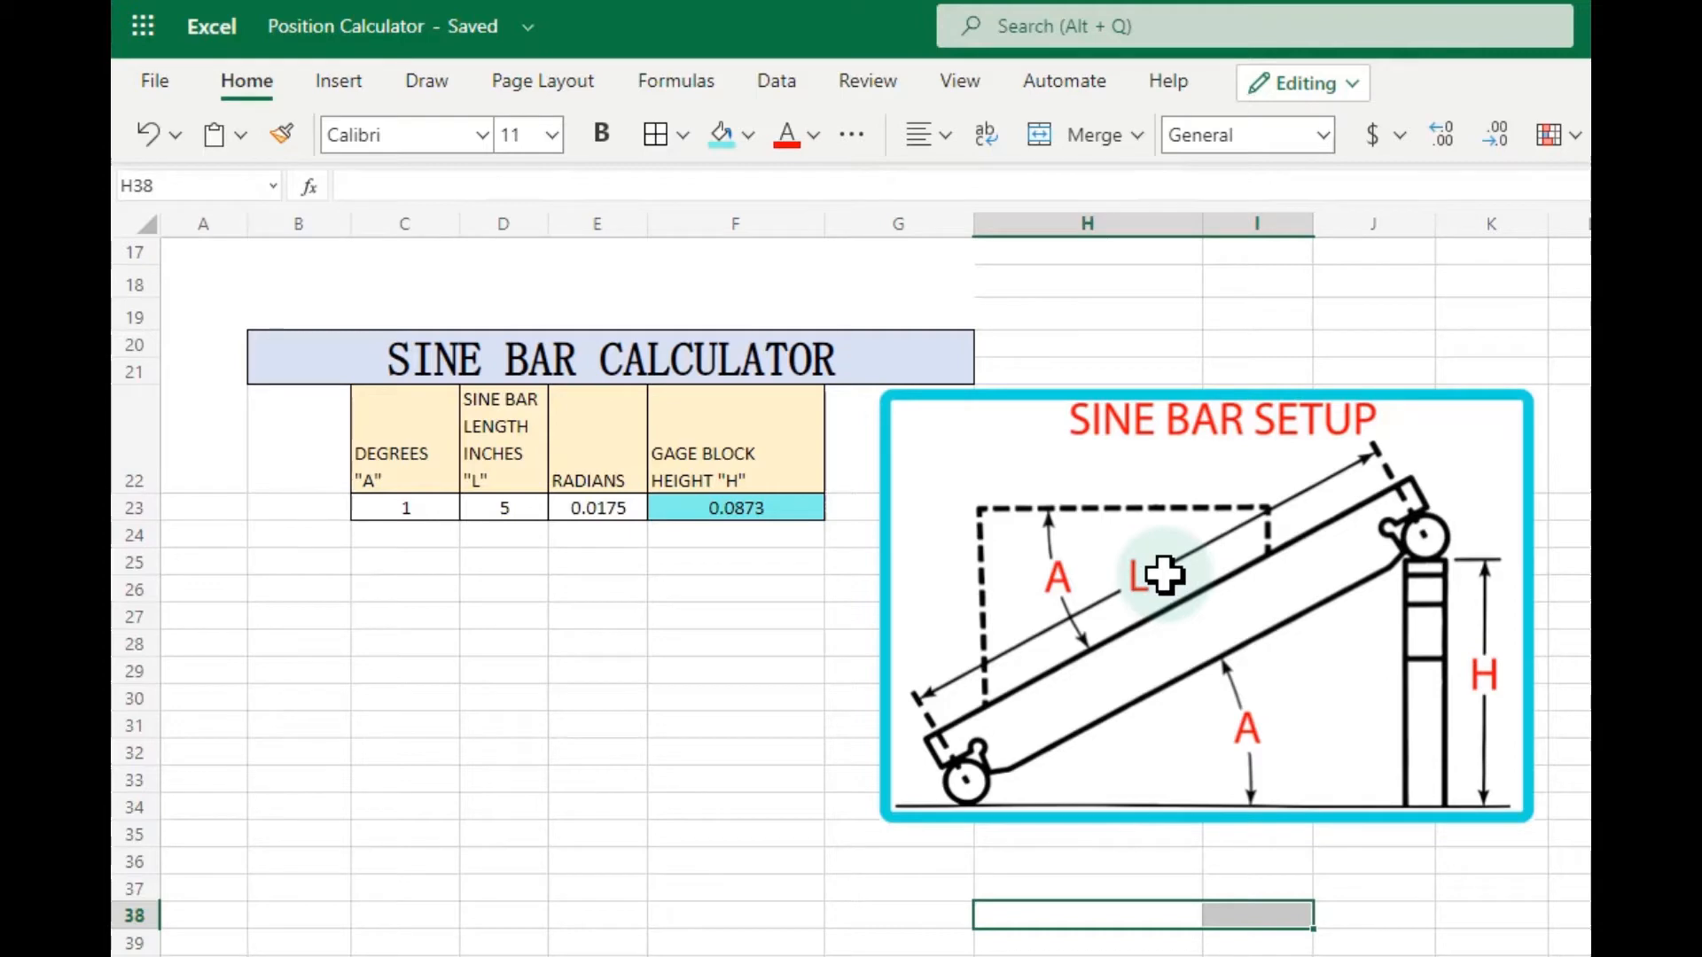
- Enter a trial row below the existing one, with 1 degree in C24 and a sine bar length of 5 in D24
left_click(422, 512)
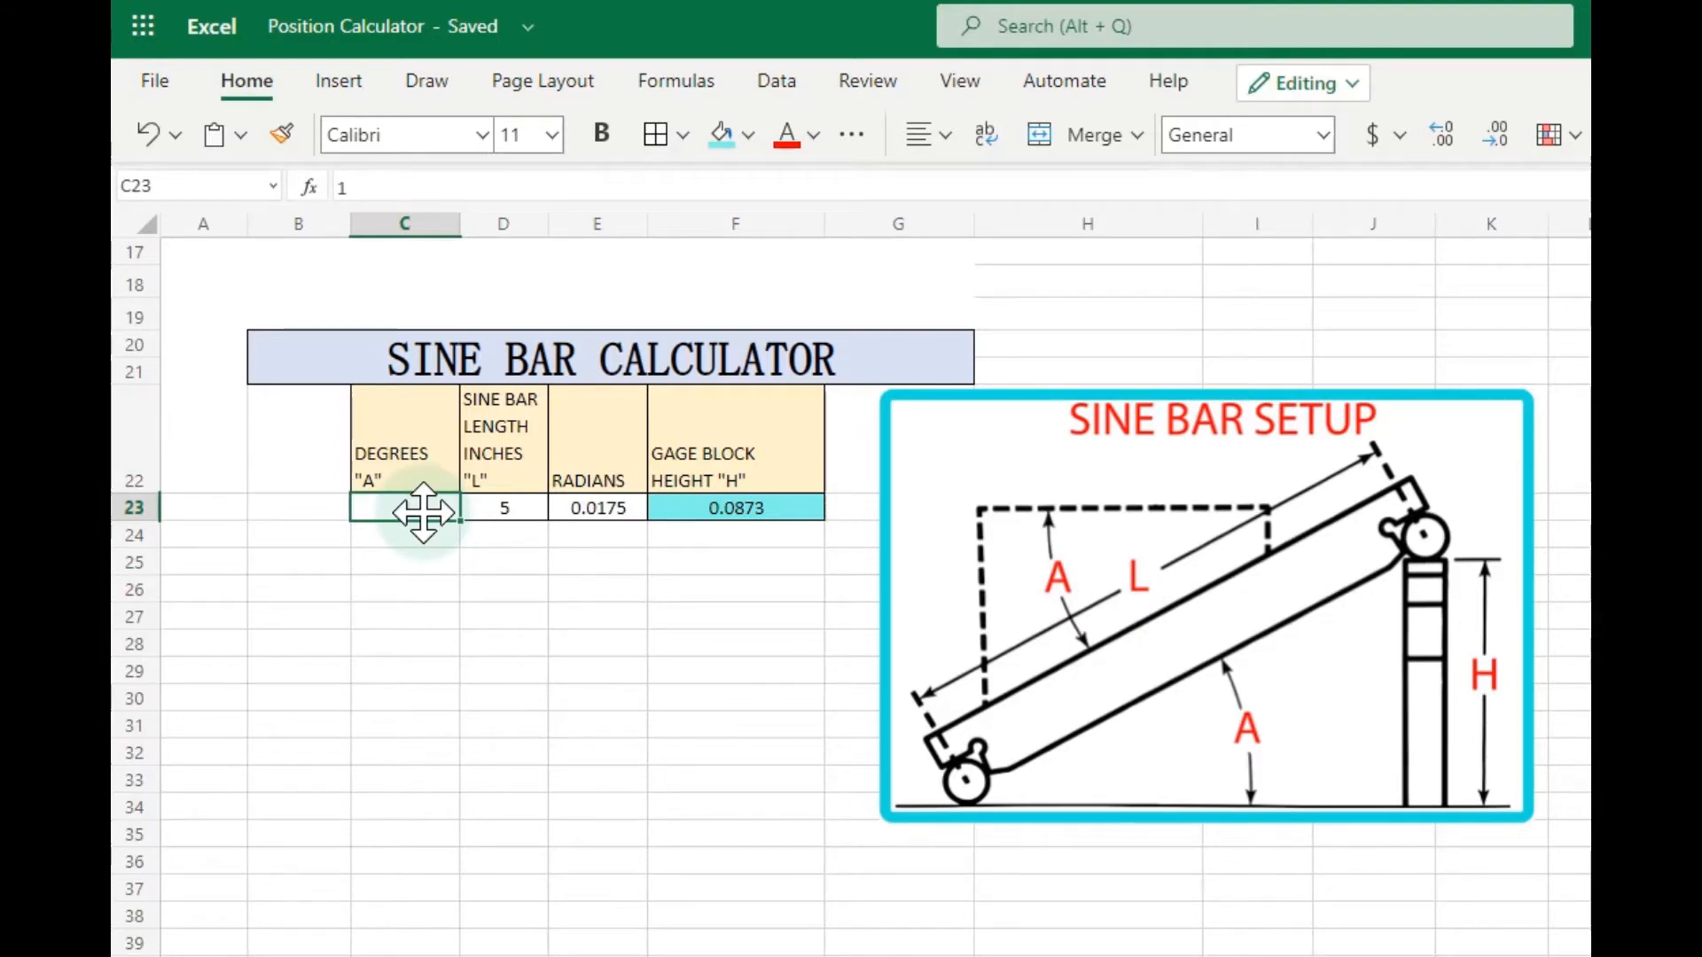
left_click(497, 508)
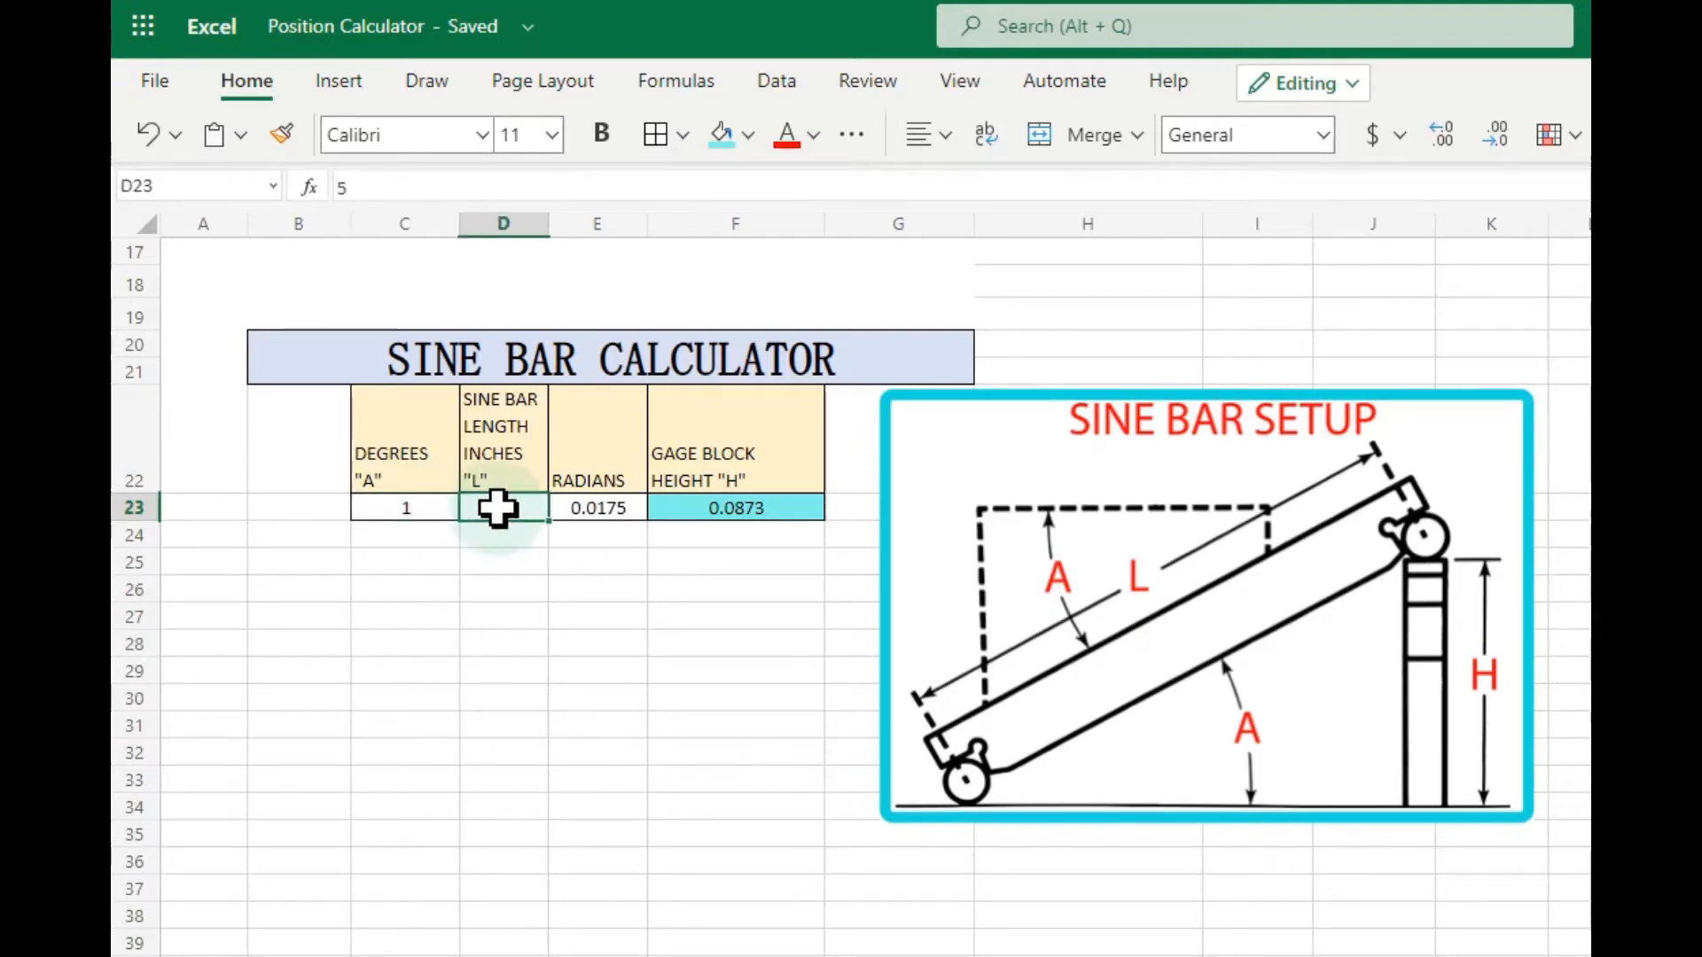
left_click(607, 511)
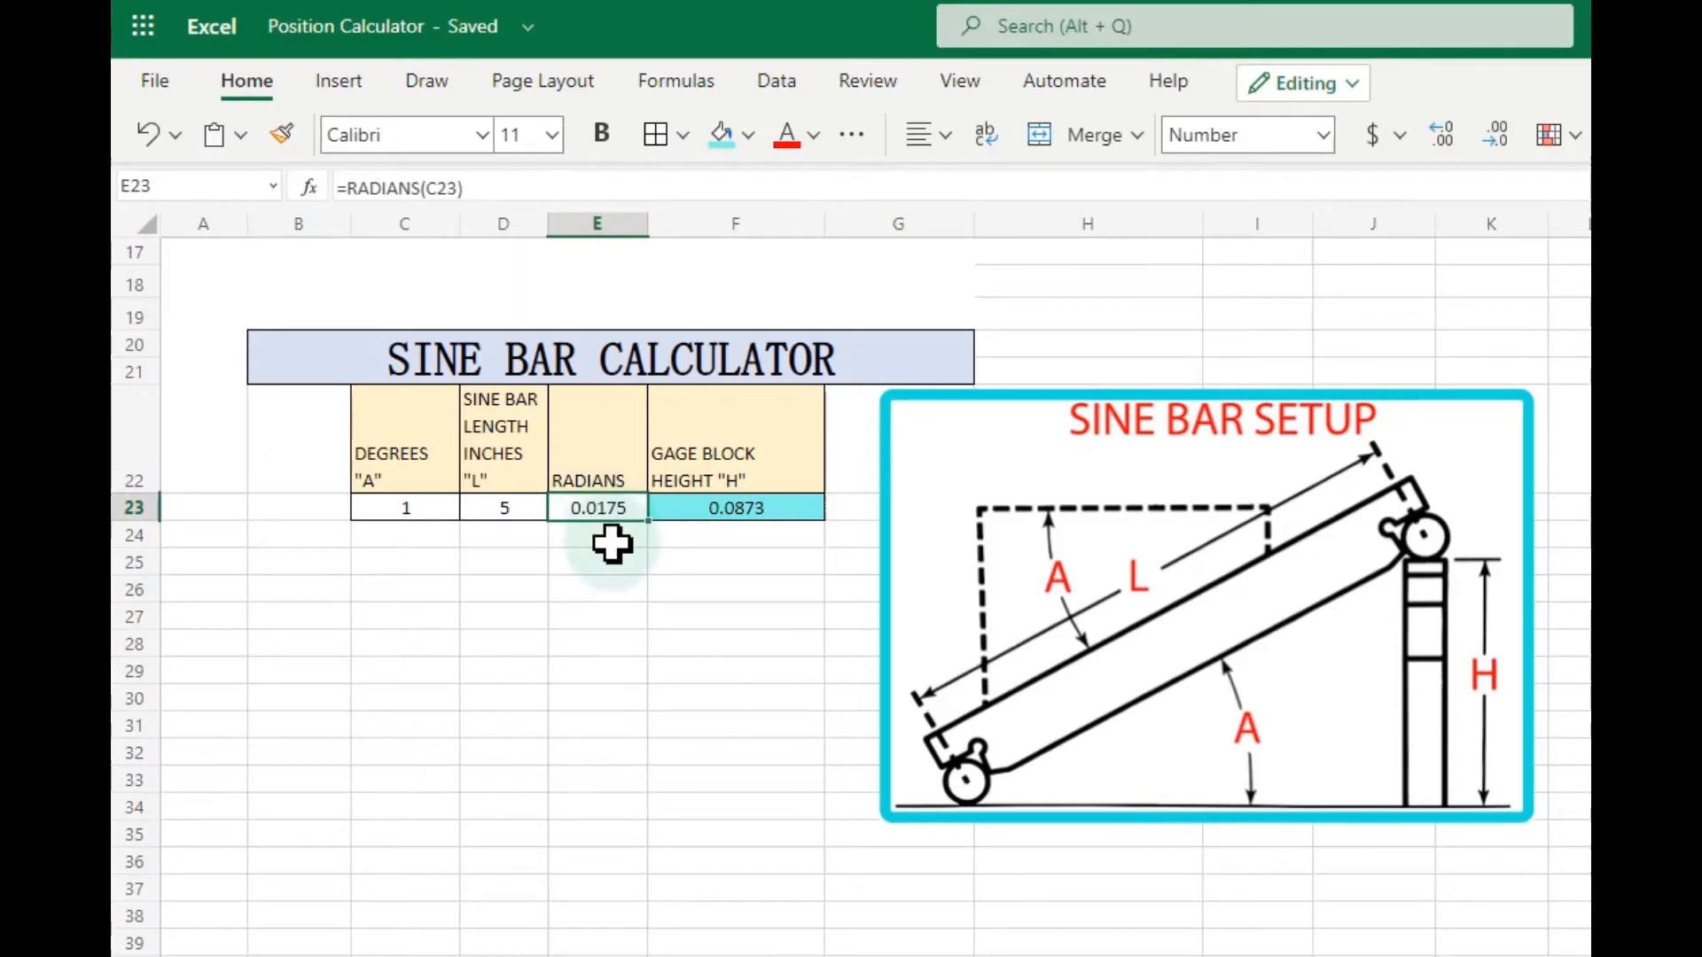
left_click(441, 538)
type("1")
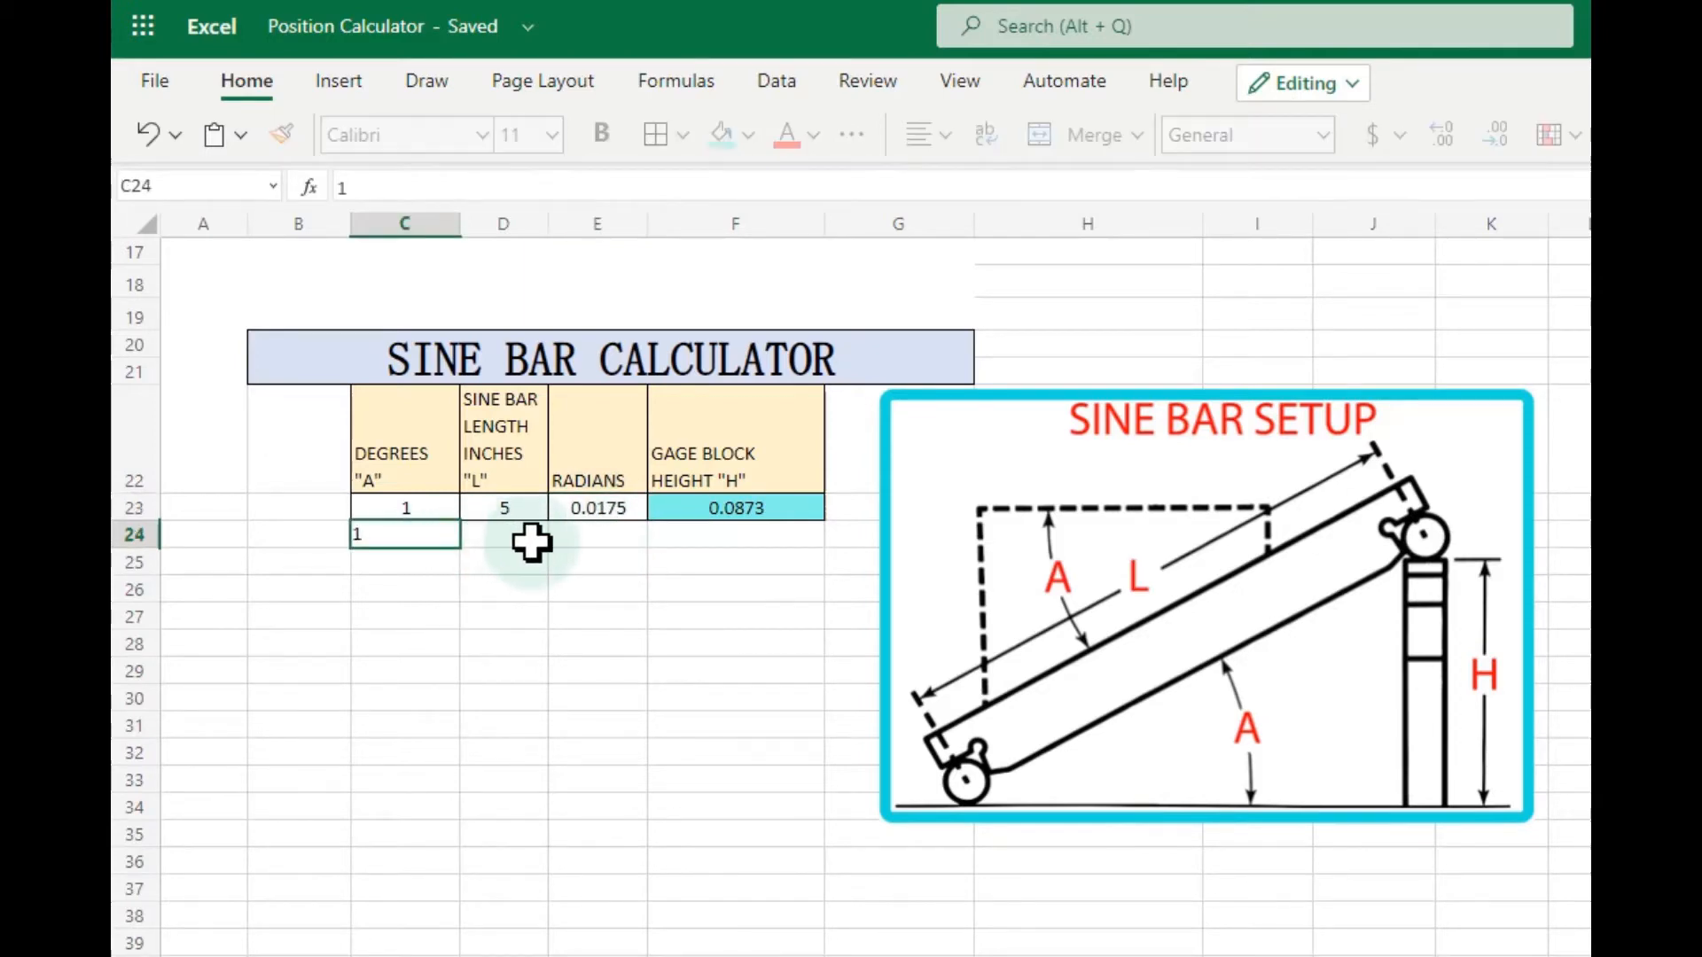
left_click(530, 537)
type("5")
- Convert the trial angle to radians by entering =RADIANS(C24) in E24
left_click(607, 536)
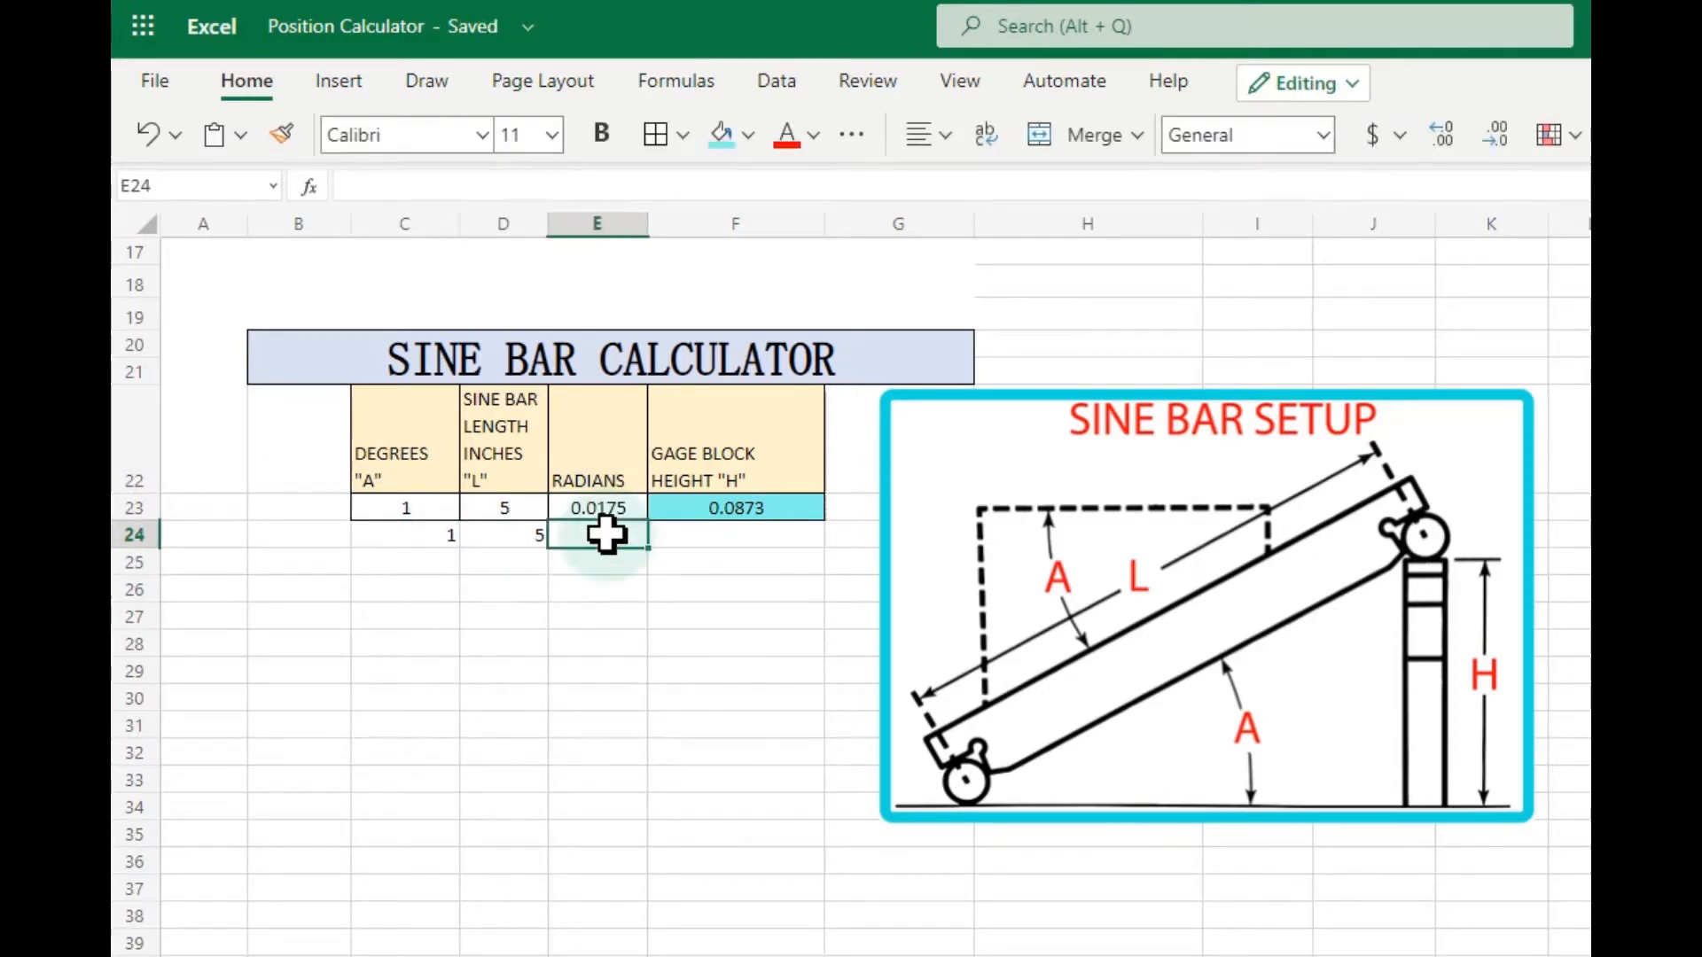
type("=RAD")
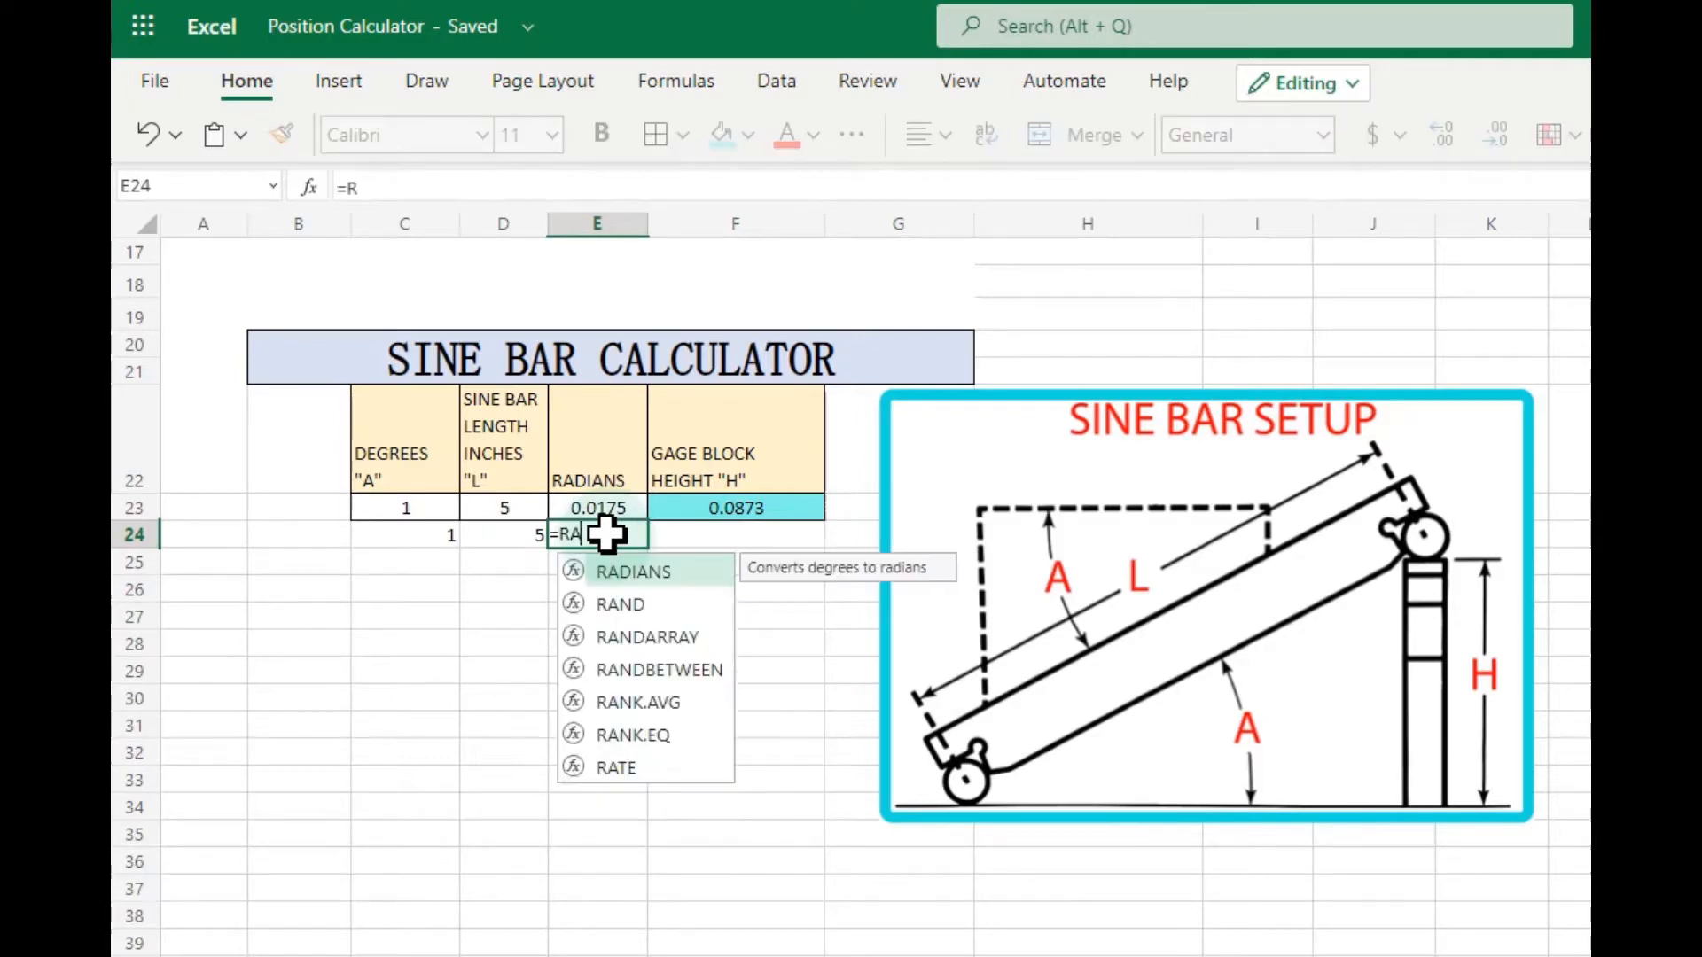
double_click(633, 572)
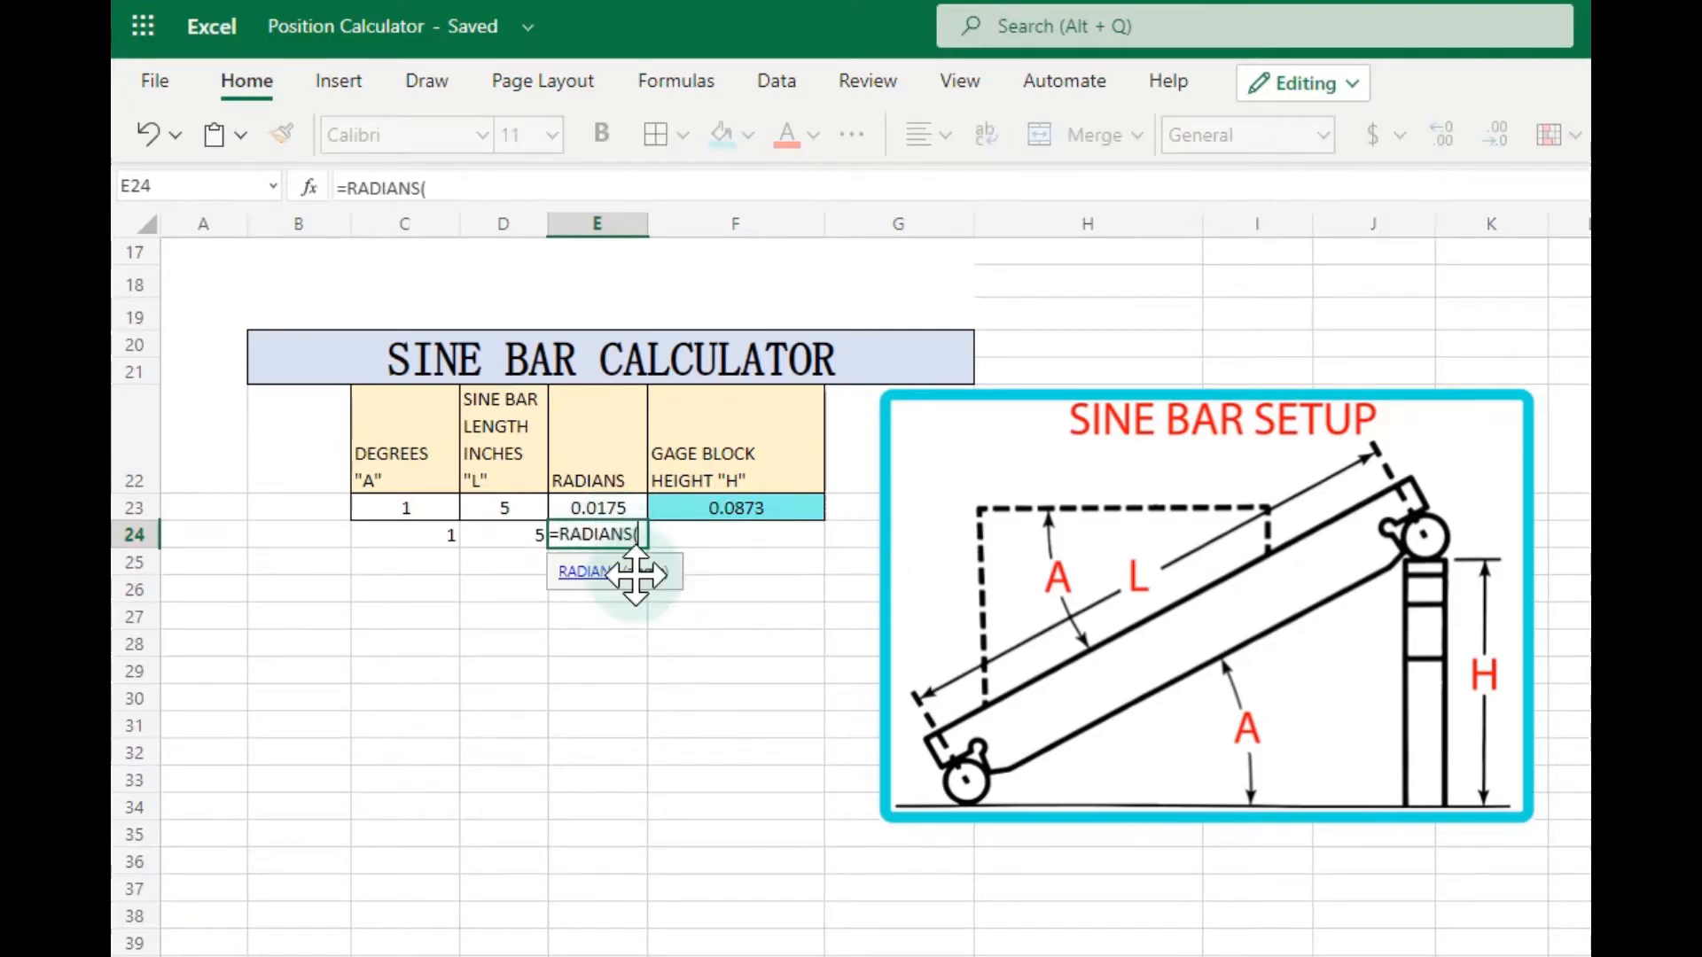
left_click(413, 538)
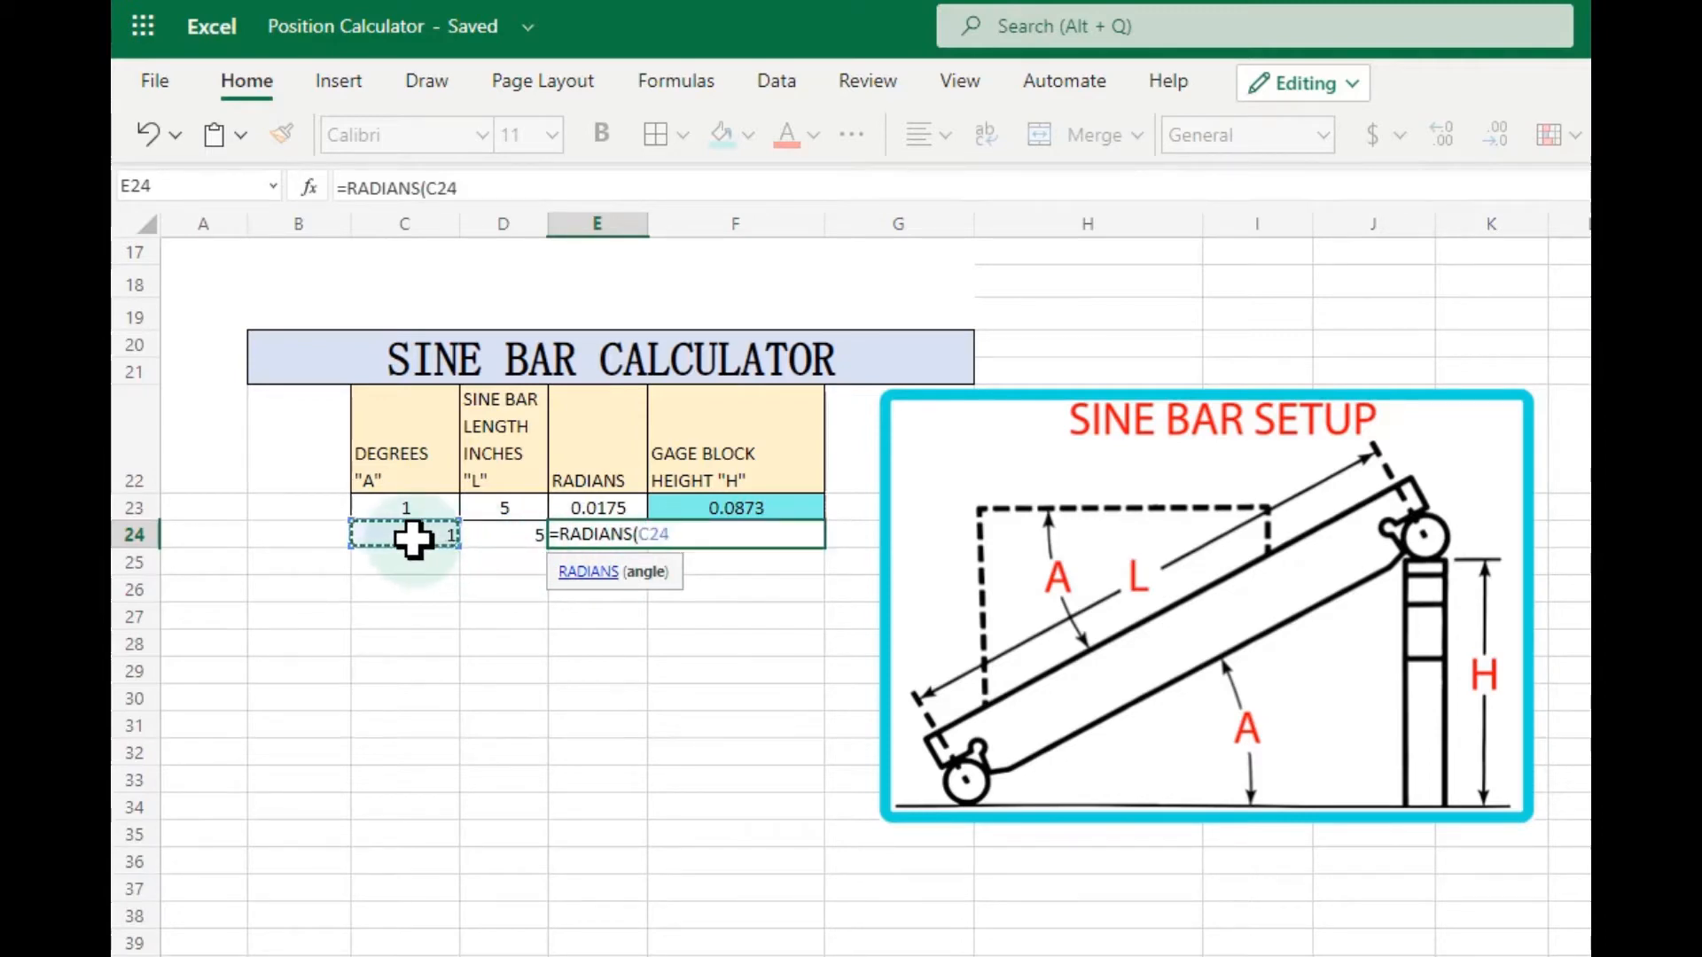
type(")")
key("Return")
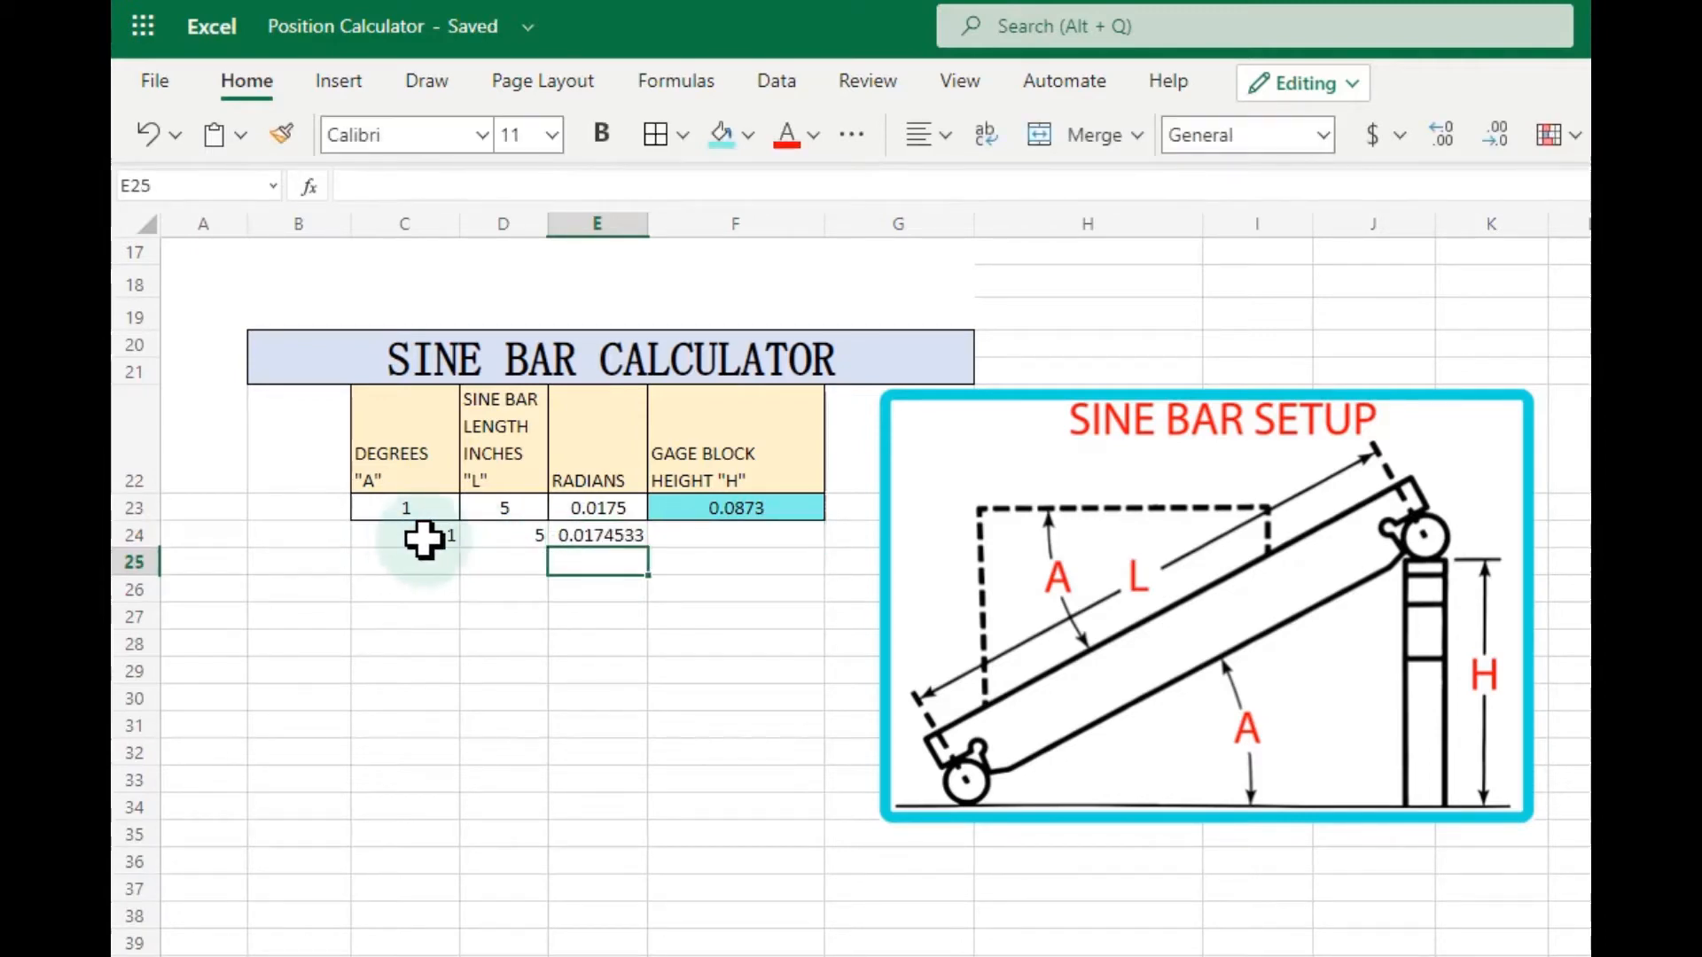
- Format the radians value in E24 to show five decimal places
left_click(606, 536)
left_click(1440, 138)
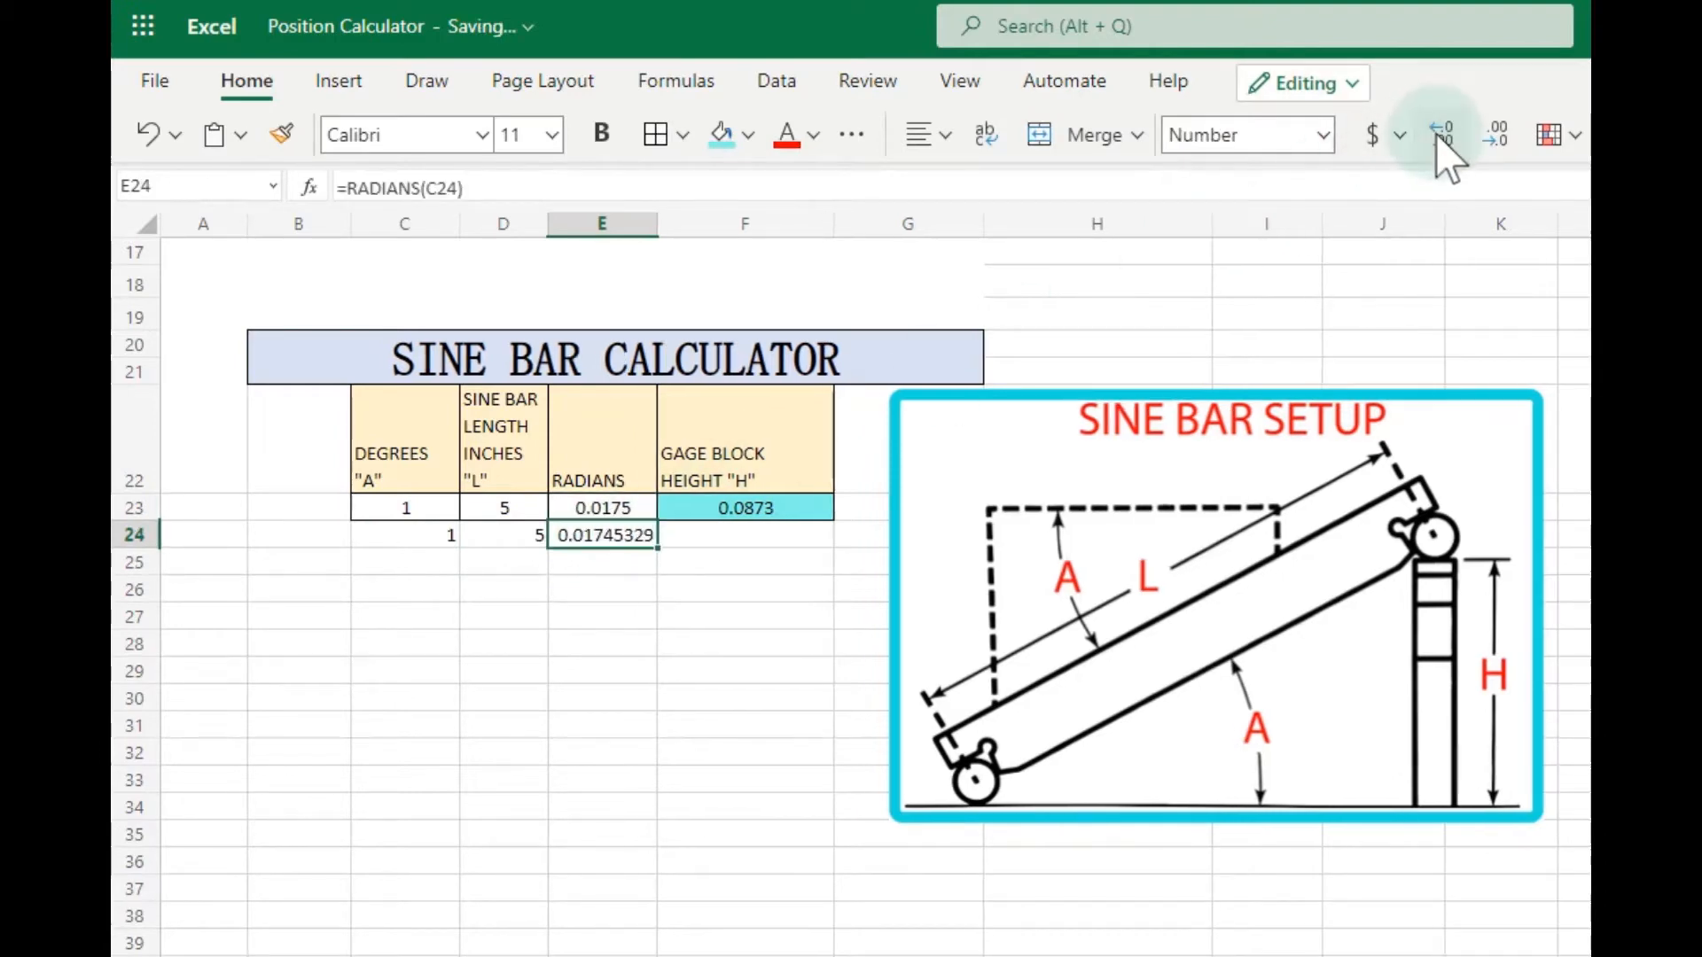
left_click(1493, 138)
left_click(1493, 137)
left_click(1493, 137)
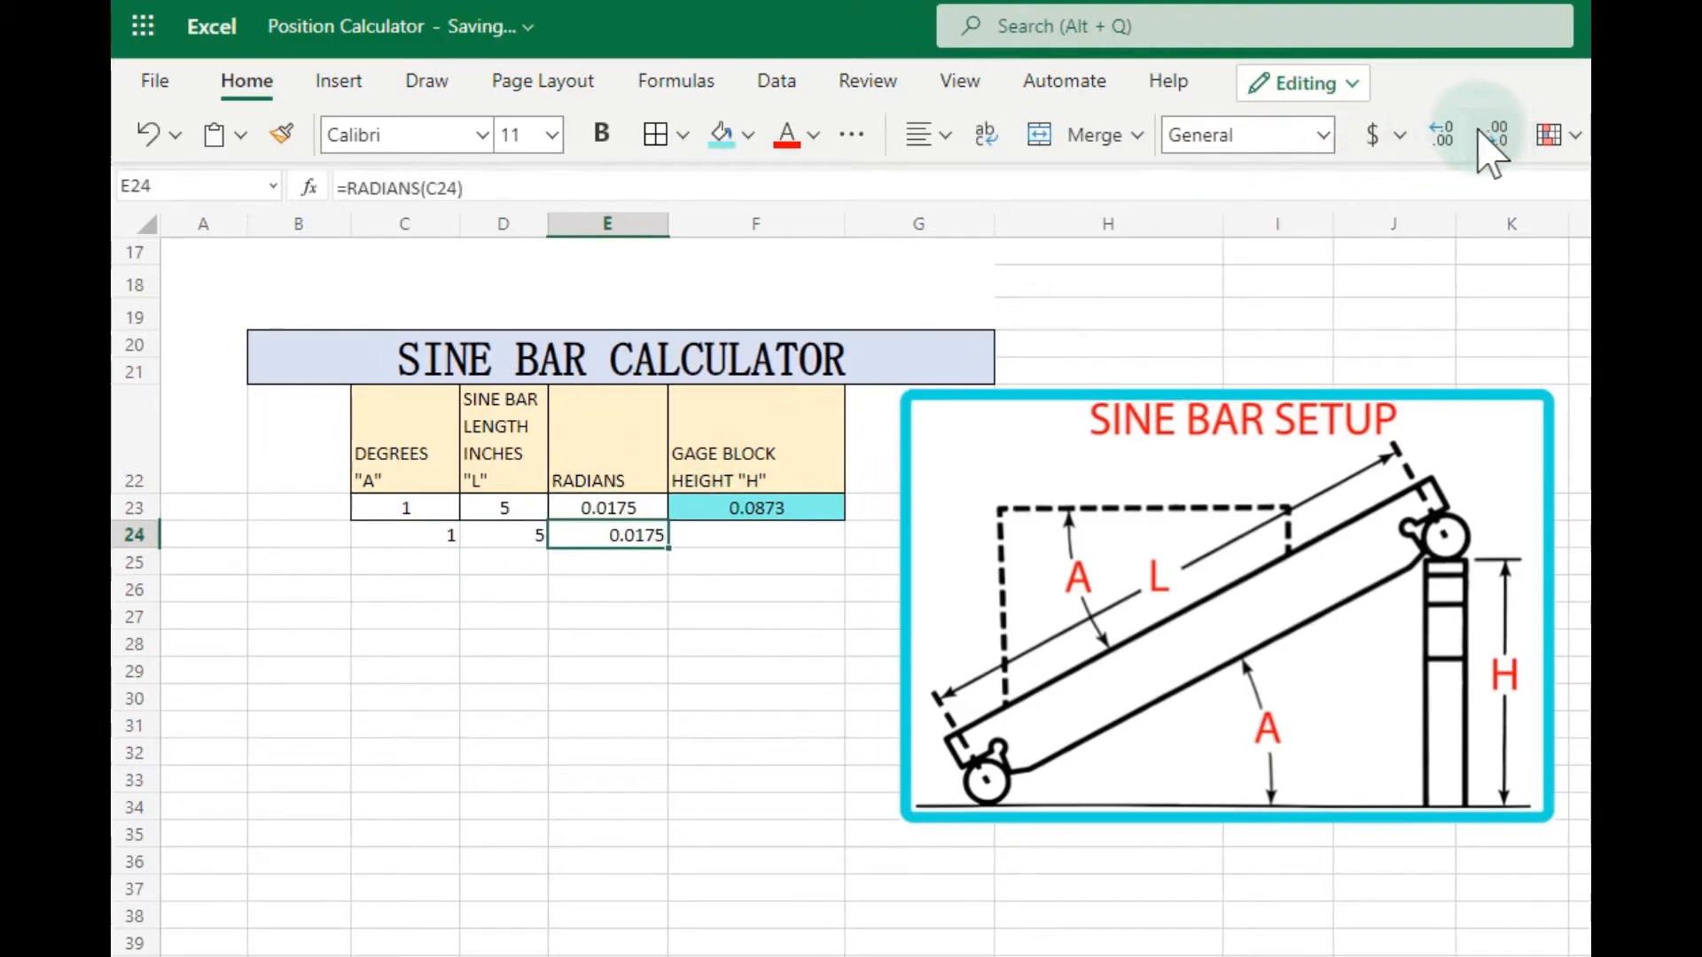
left_click(1442, 137)
- Center the contents of the trial row C24:F24 horizontally
left_click_drag(417, 535, 722, 535)
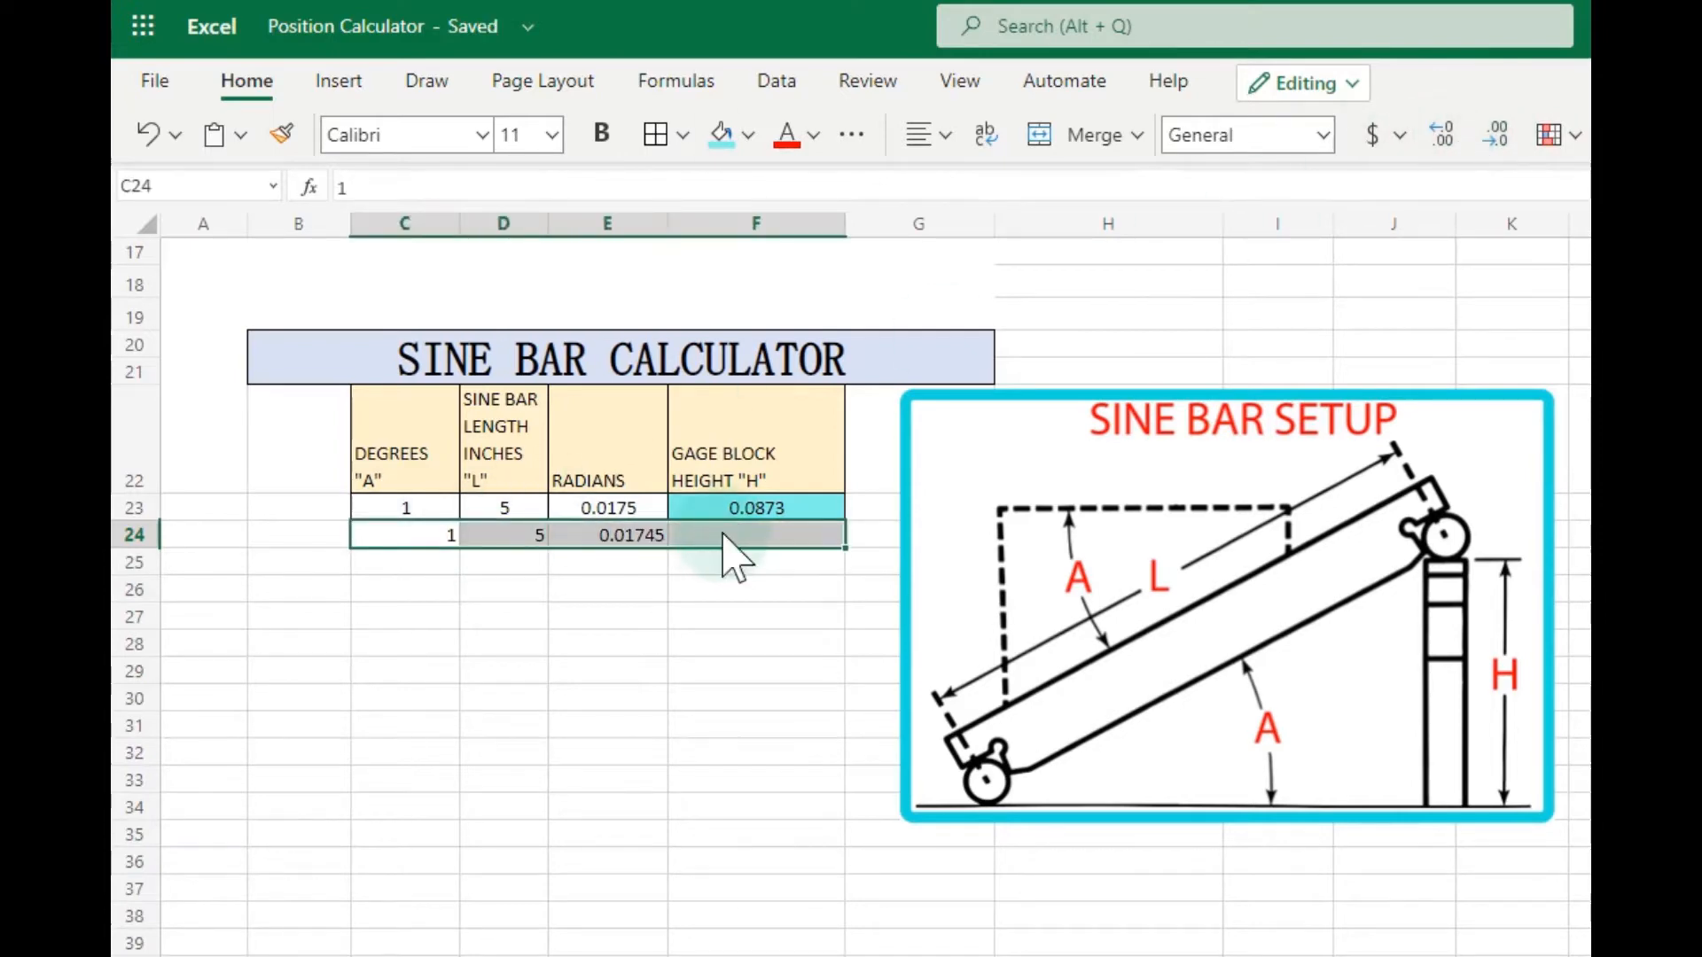
left_click(927, 137)
left_click(980, 241)
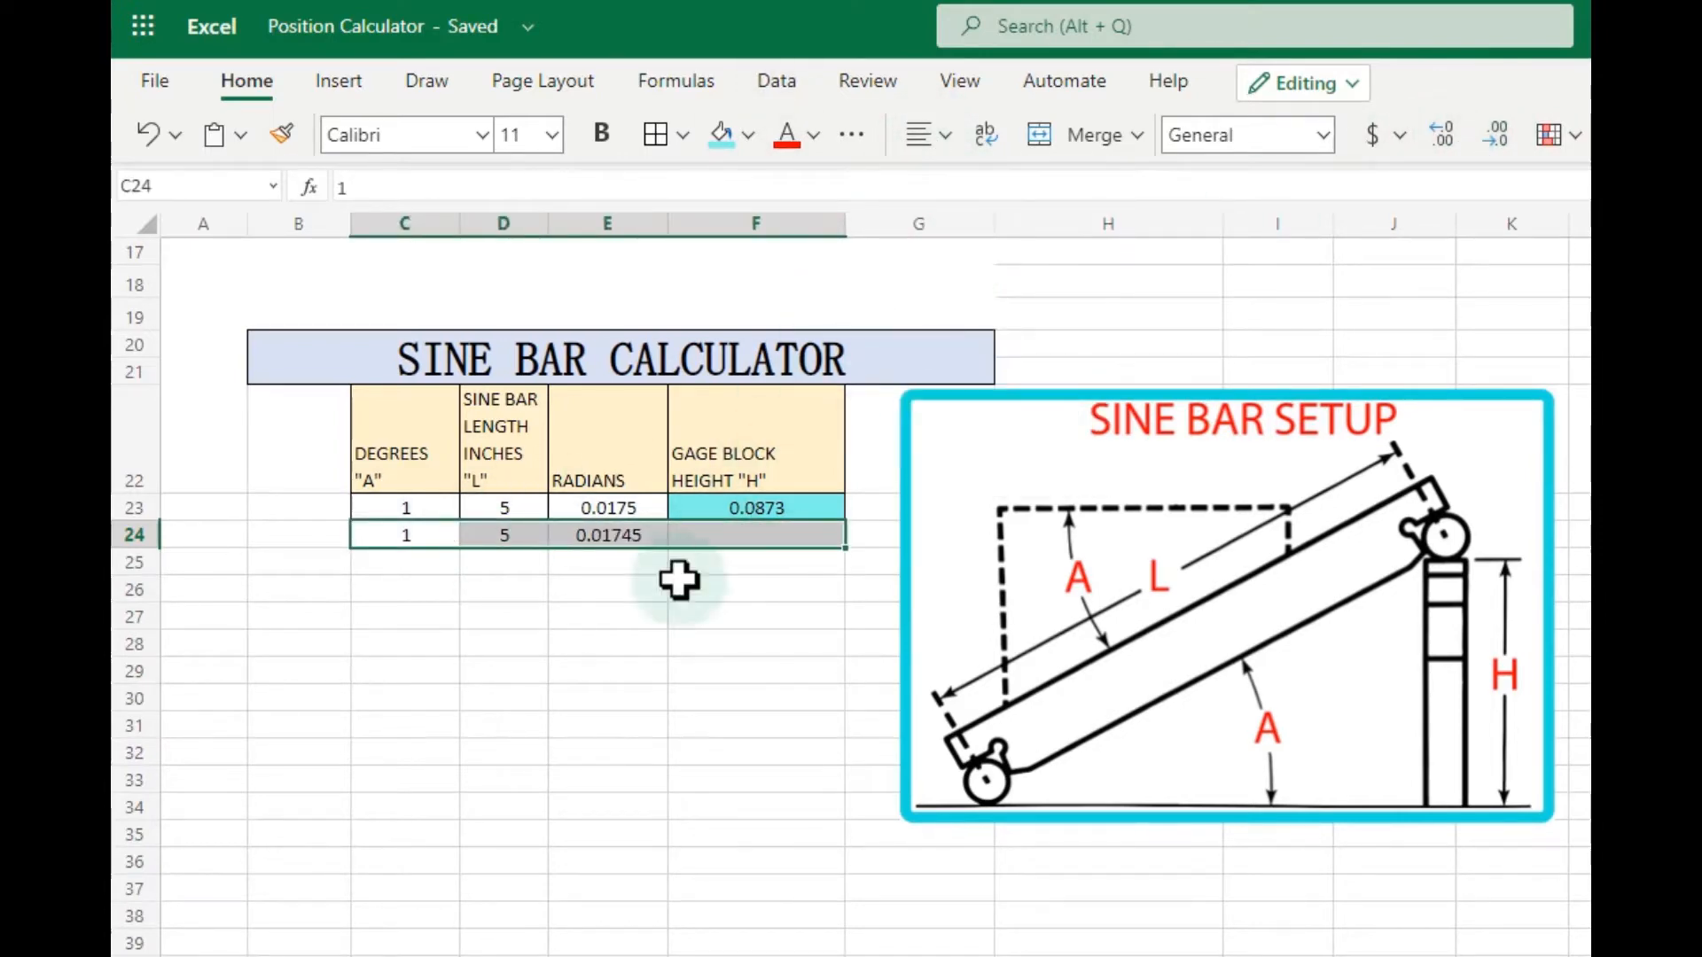
left_click(601, 694)
- Review the gage block height formula in F23 and enter the equivalent =SIN(E24)*D24 in F24
left_click(754, 503)
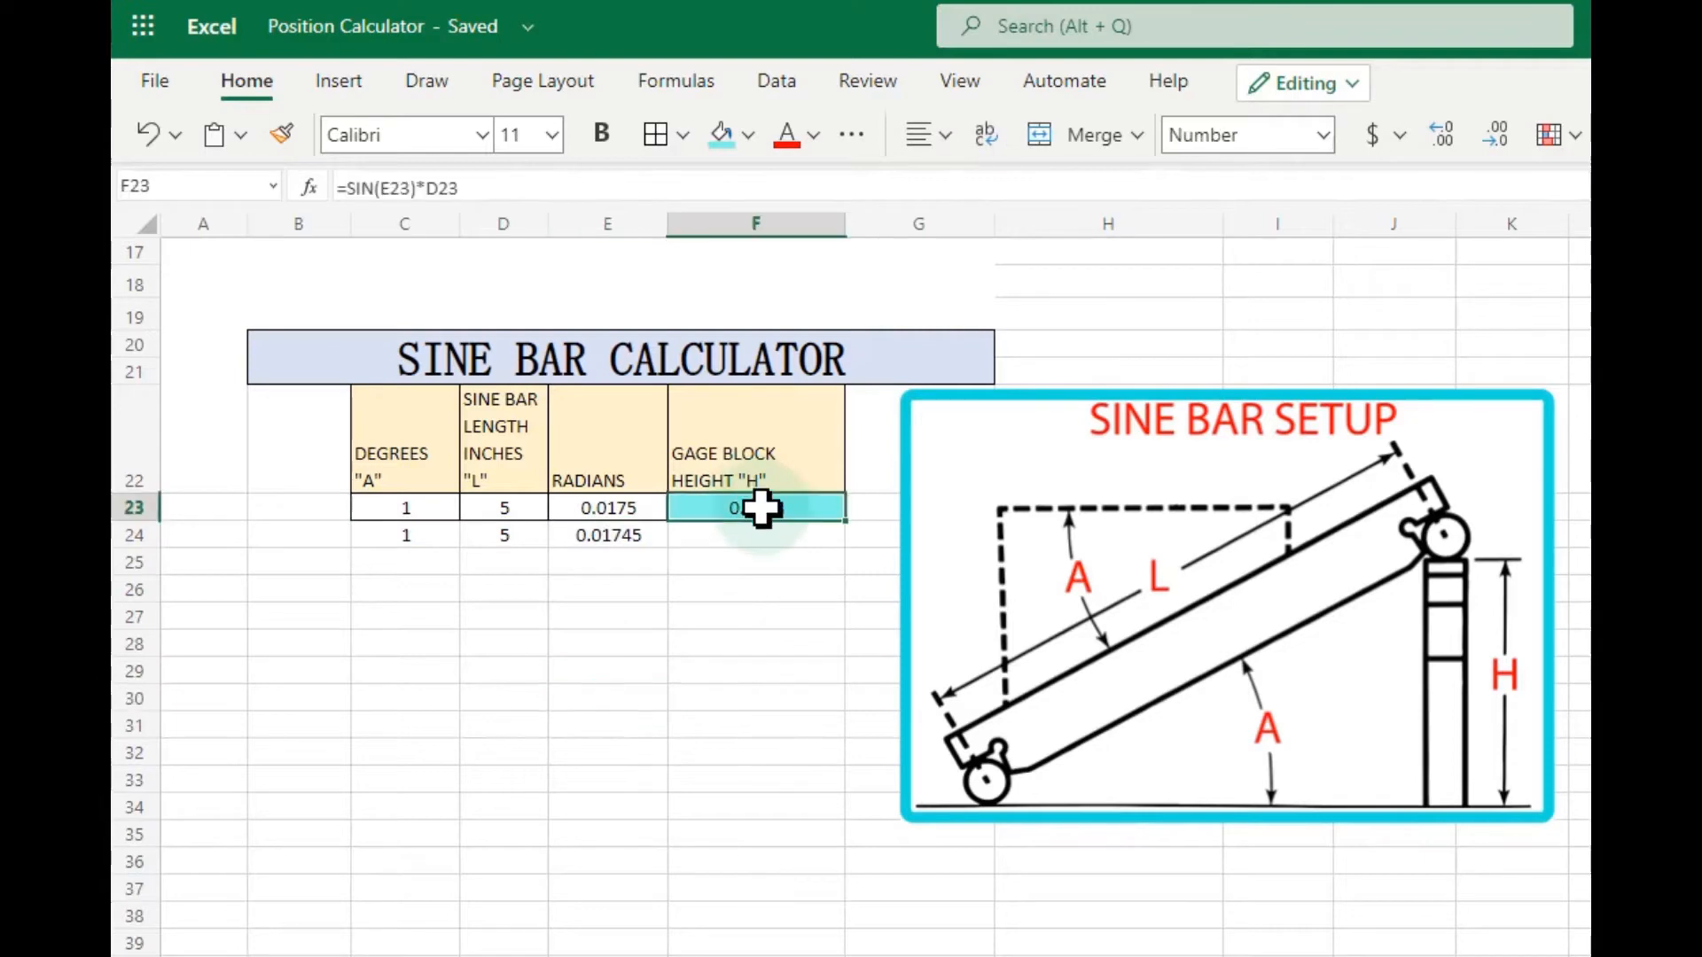
left_click(391, 188)
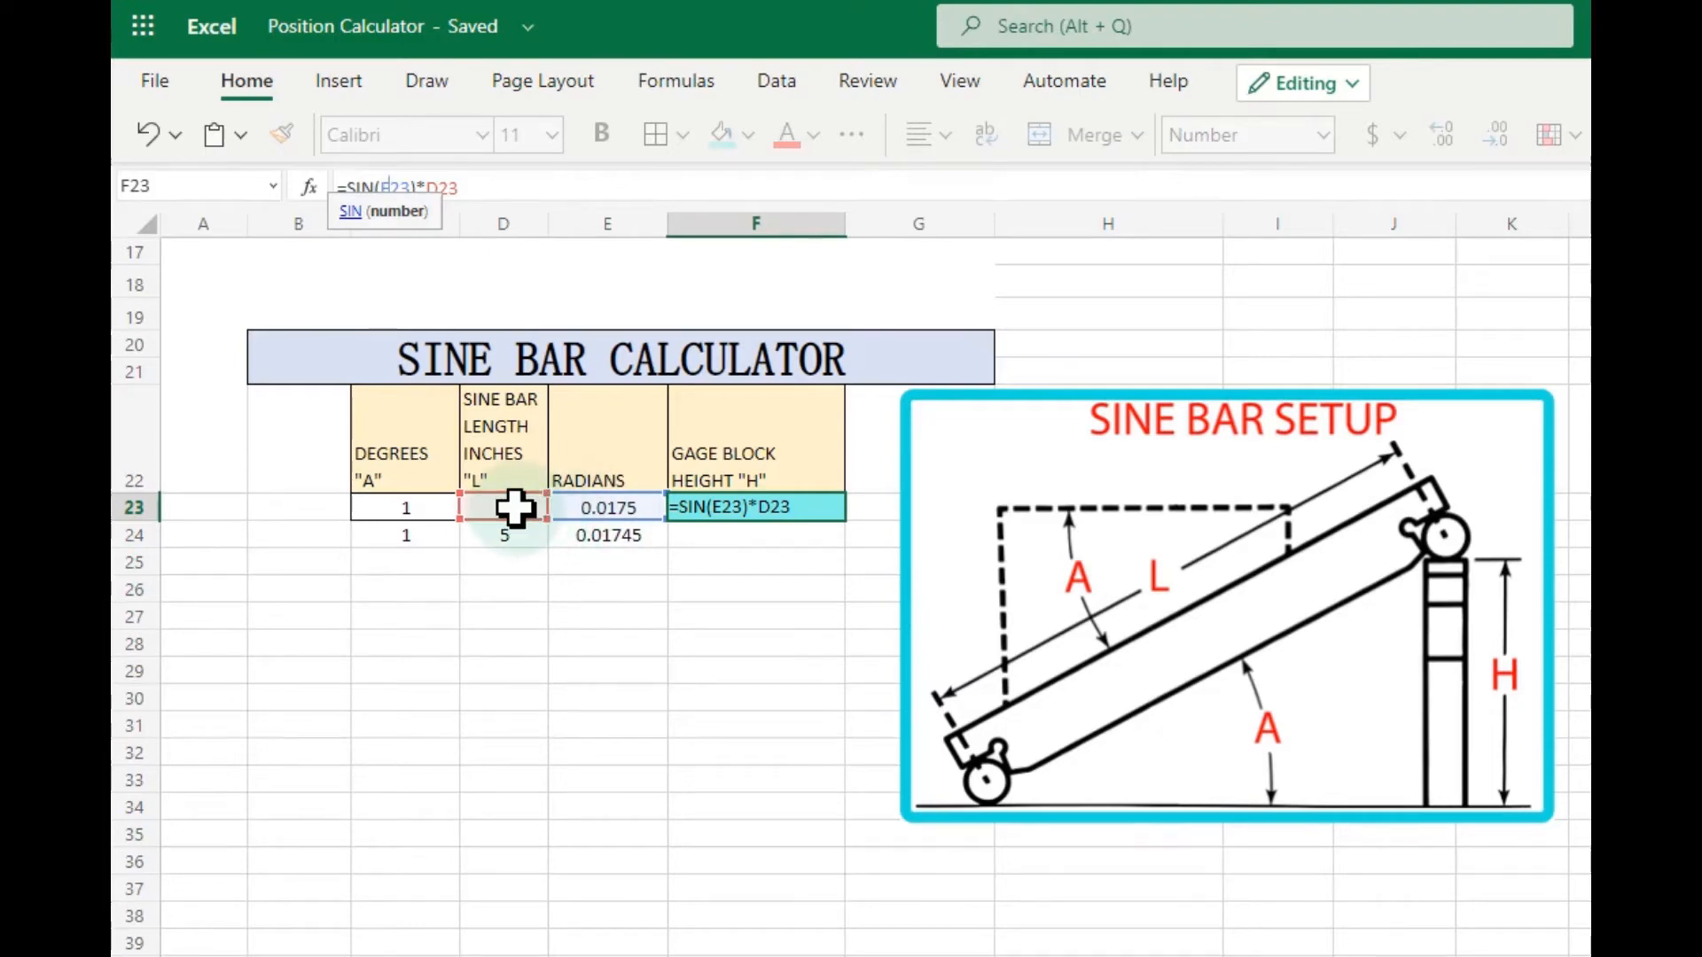
left_click(493, 196)
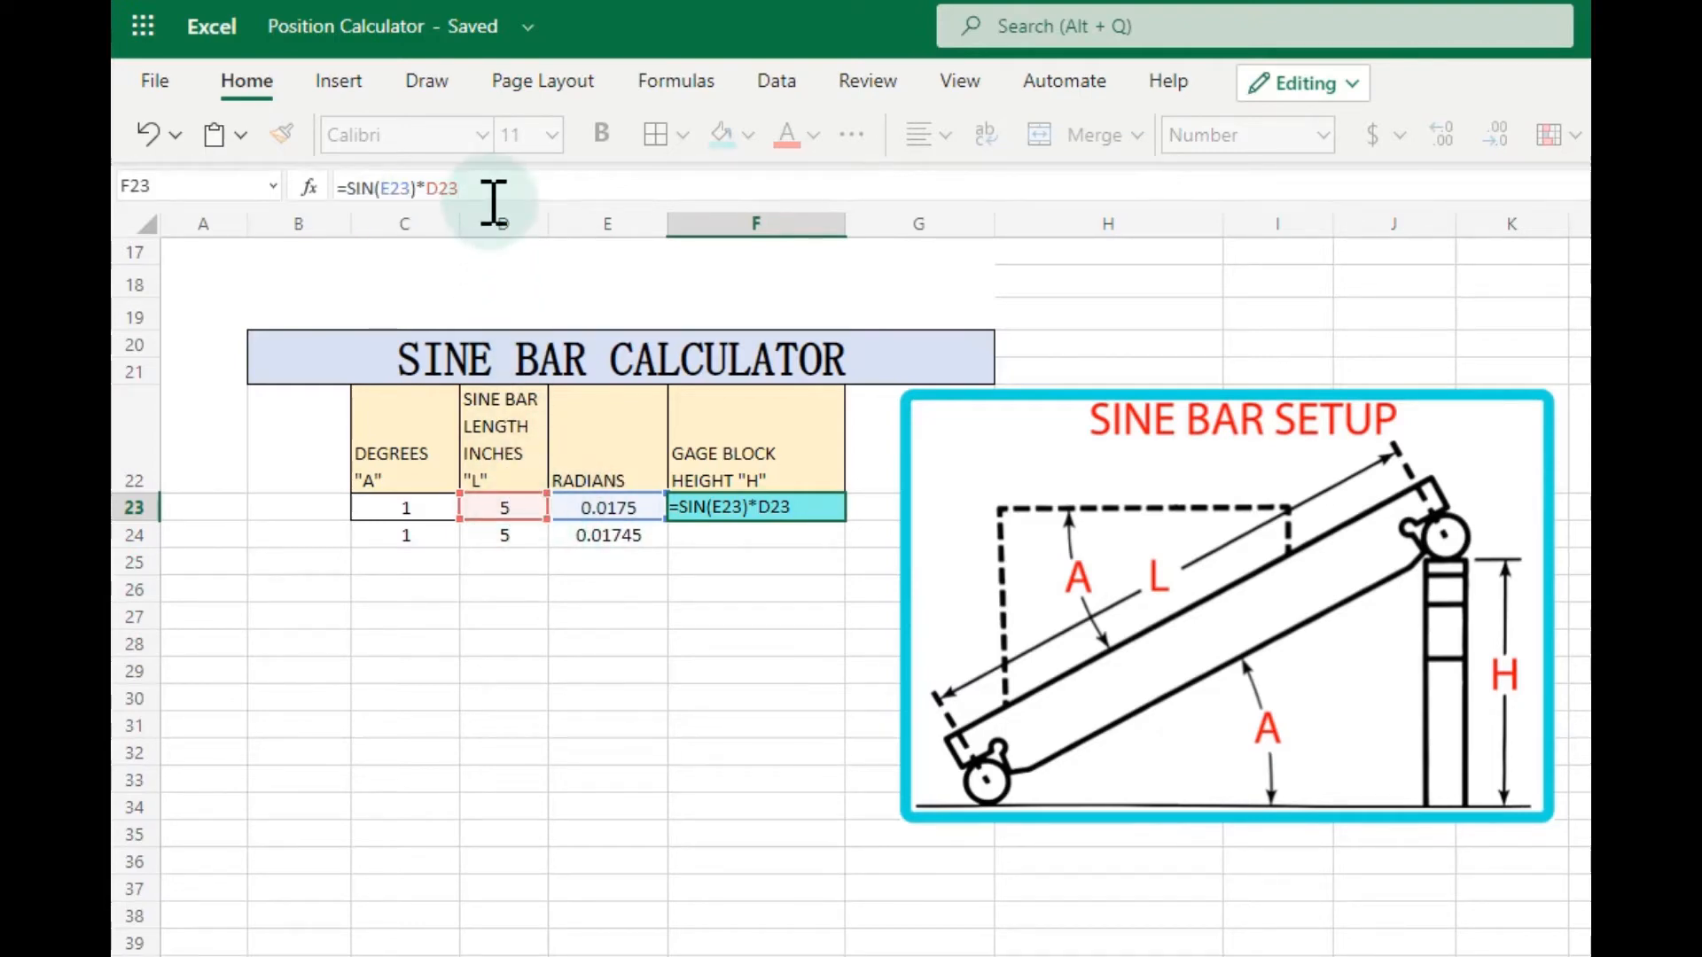
key("Return")
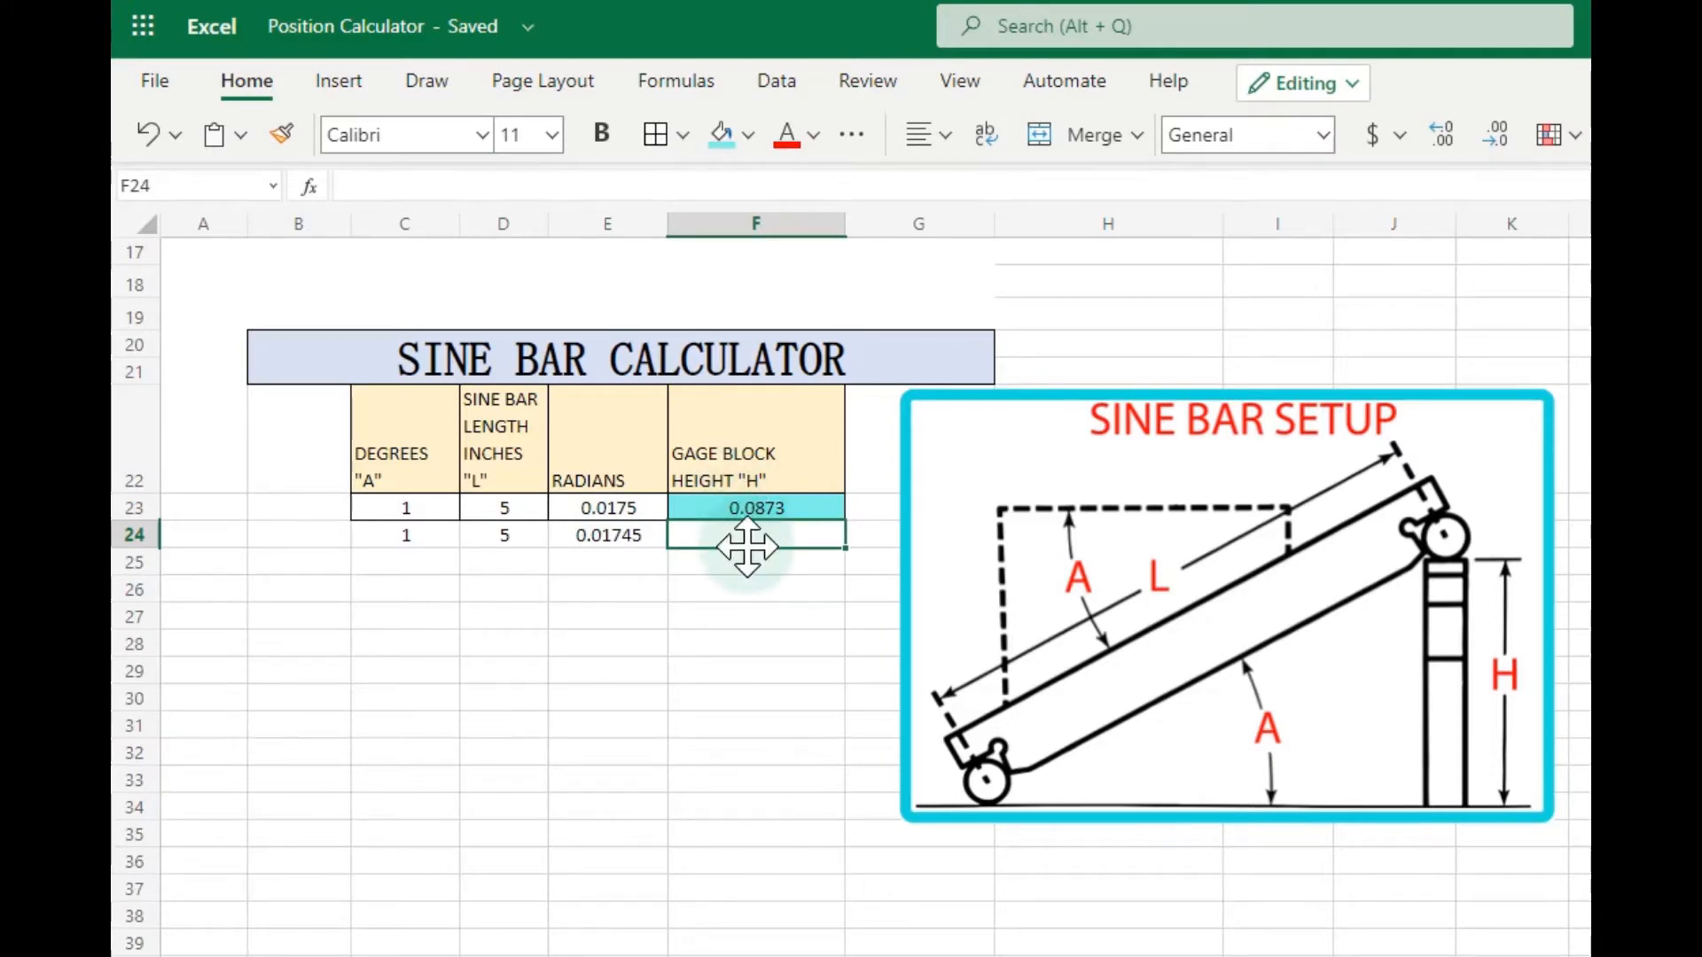
type("SIN")
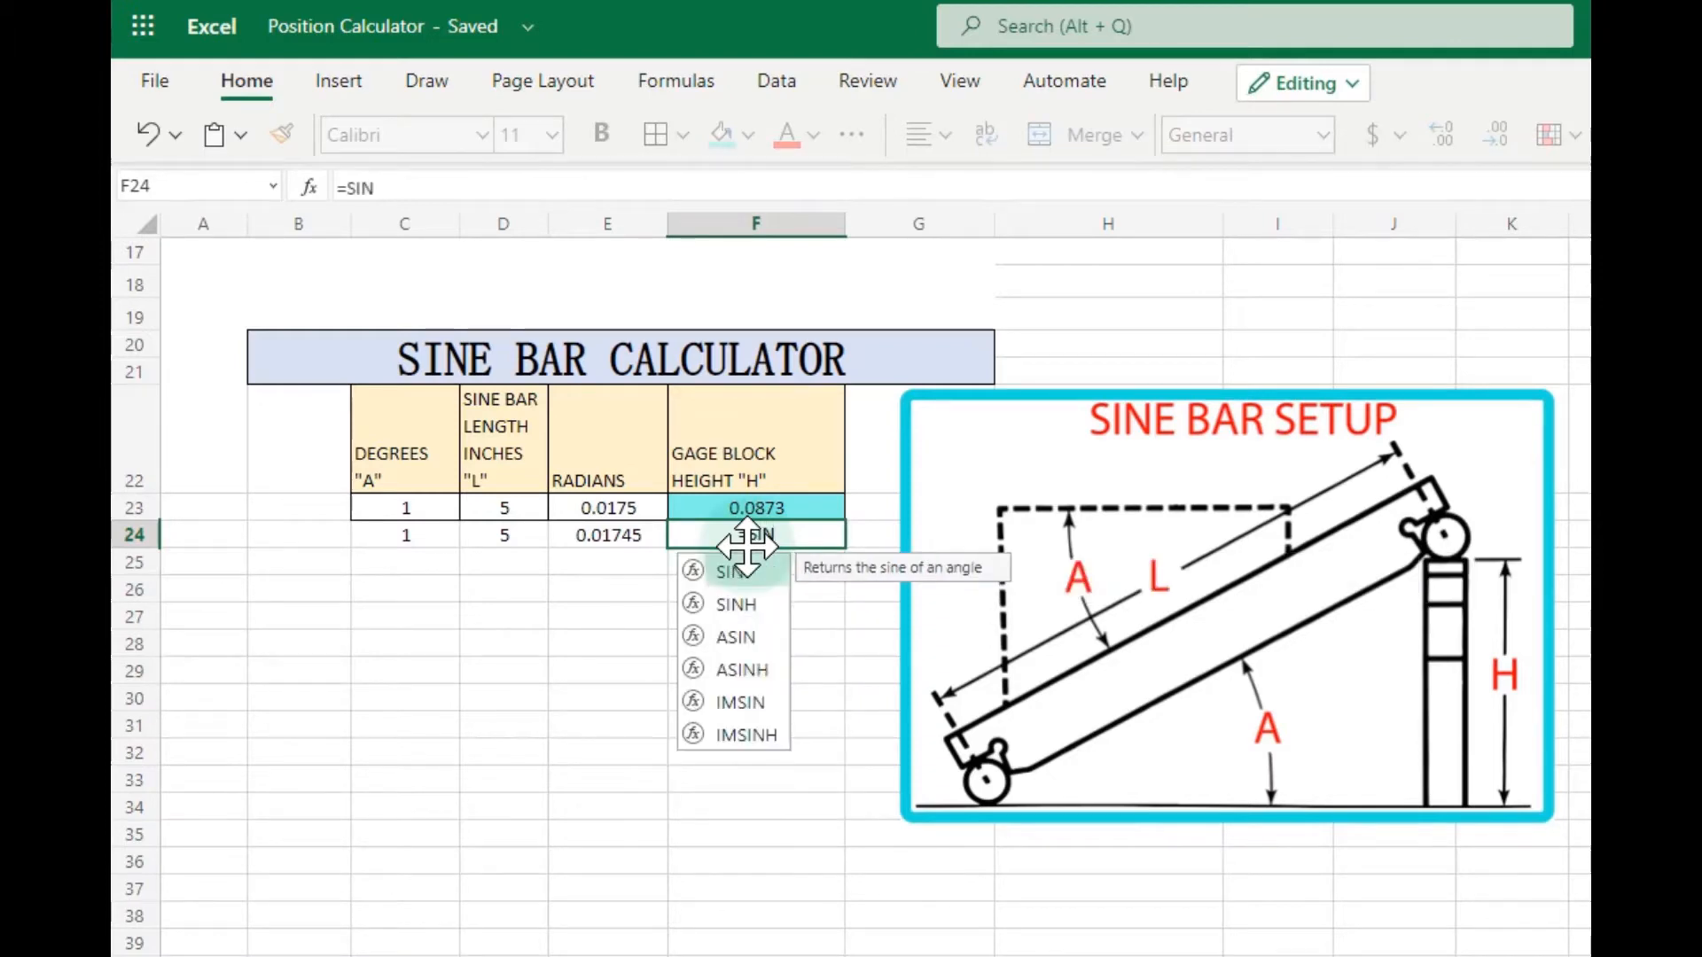
type("(")
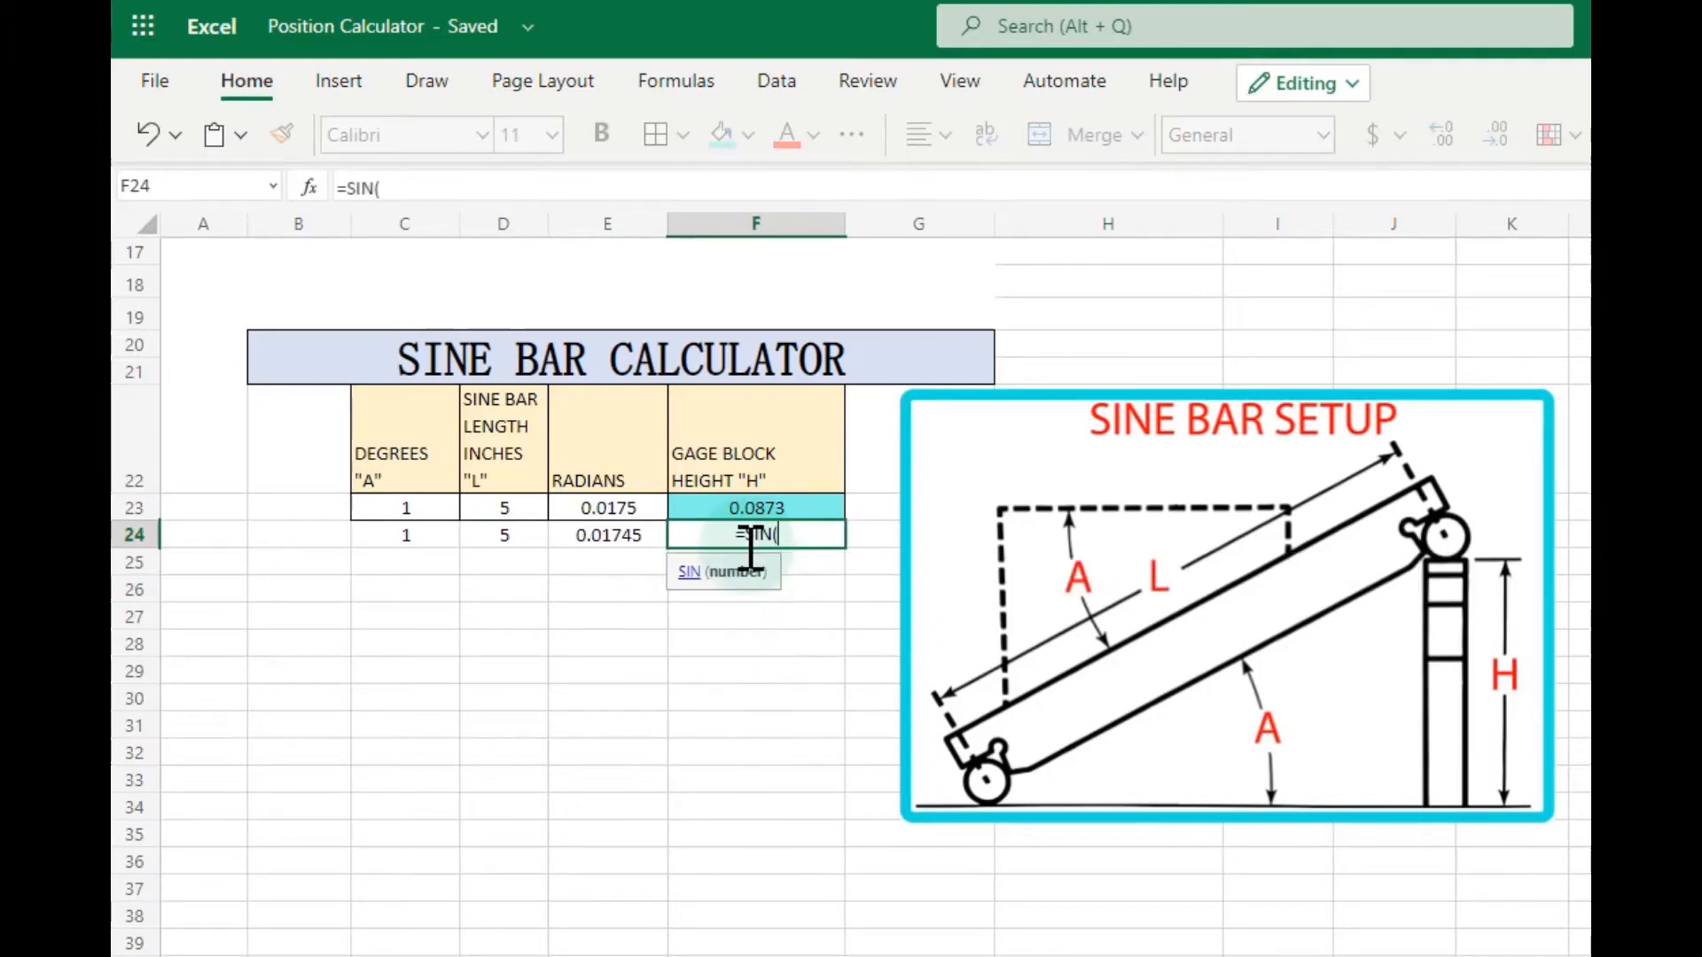
left_click(594, 534)
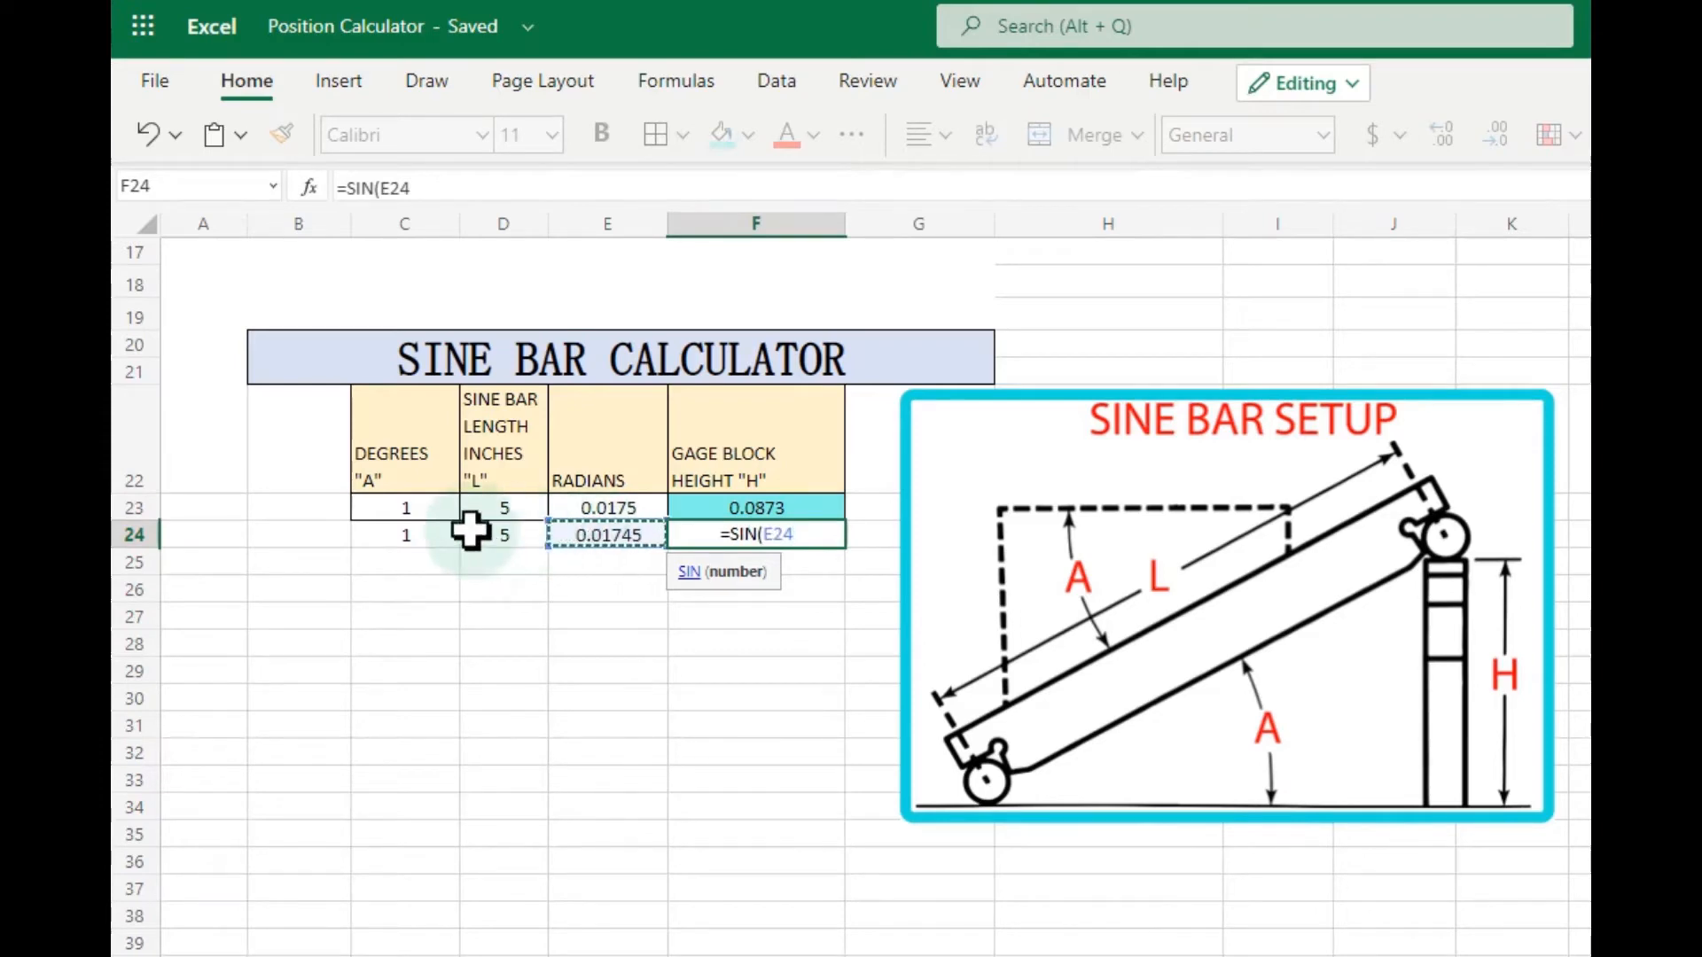
type(")*")
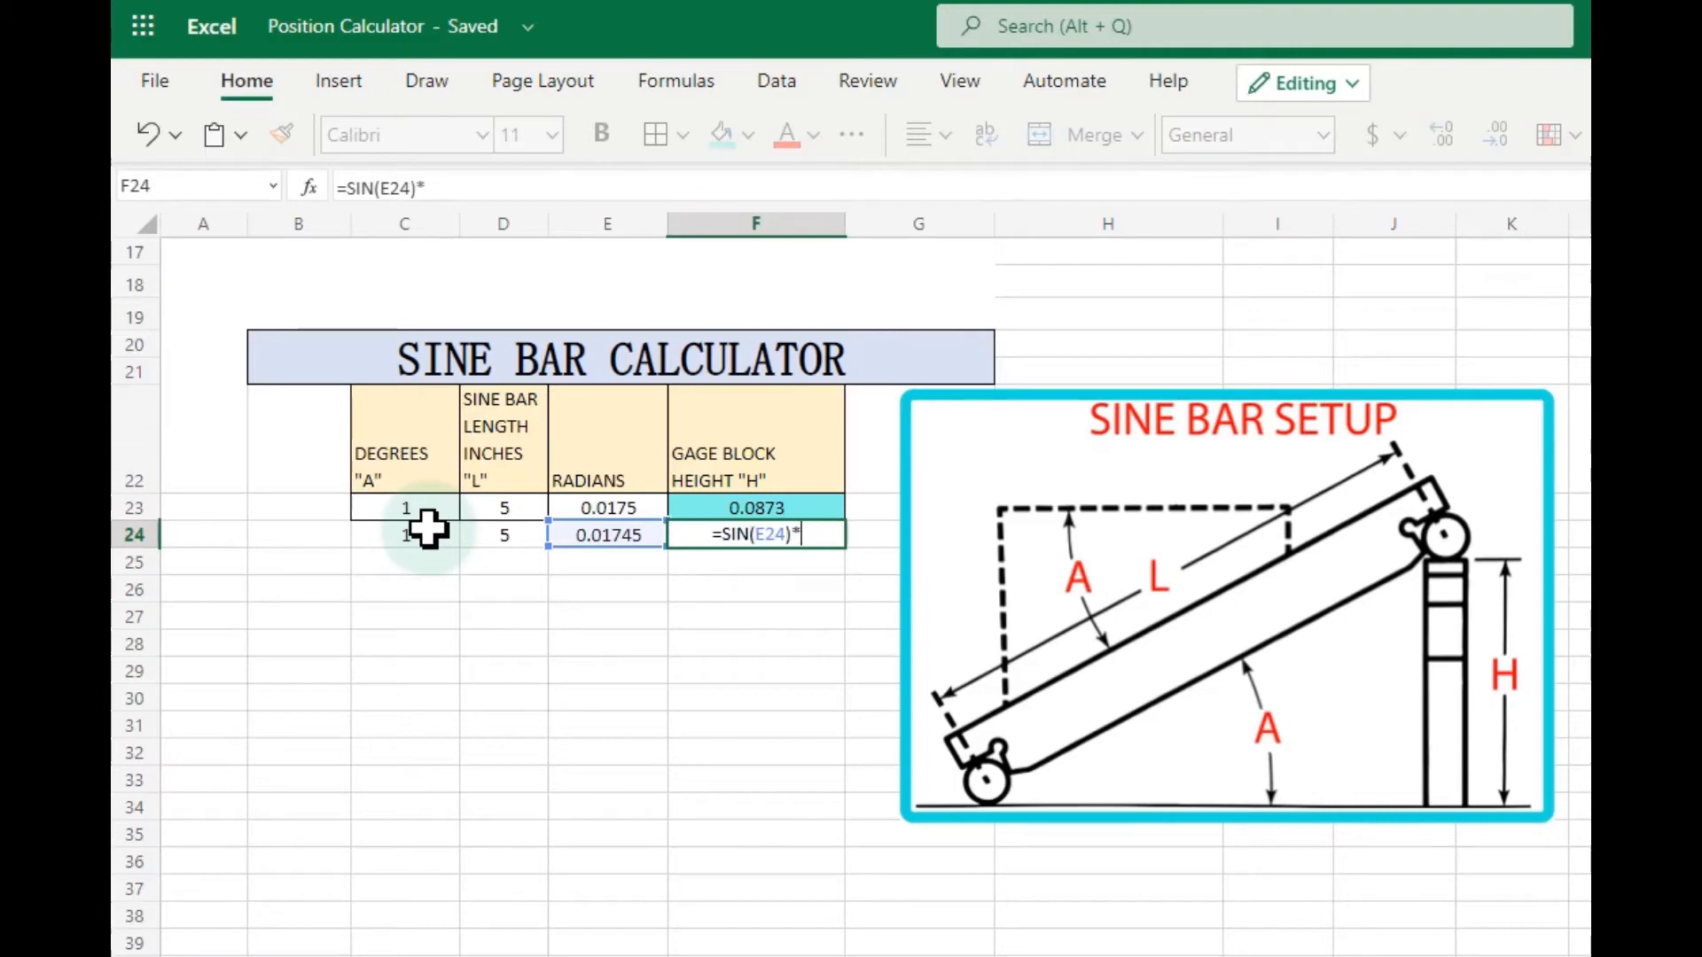
left_click(502, 537)
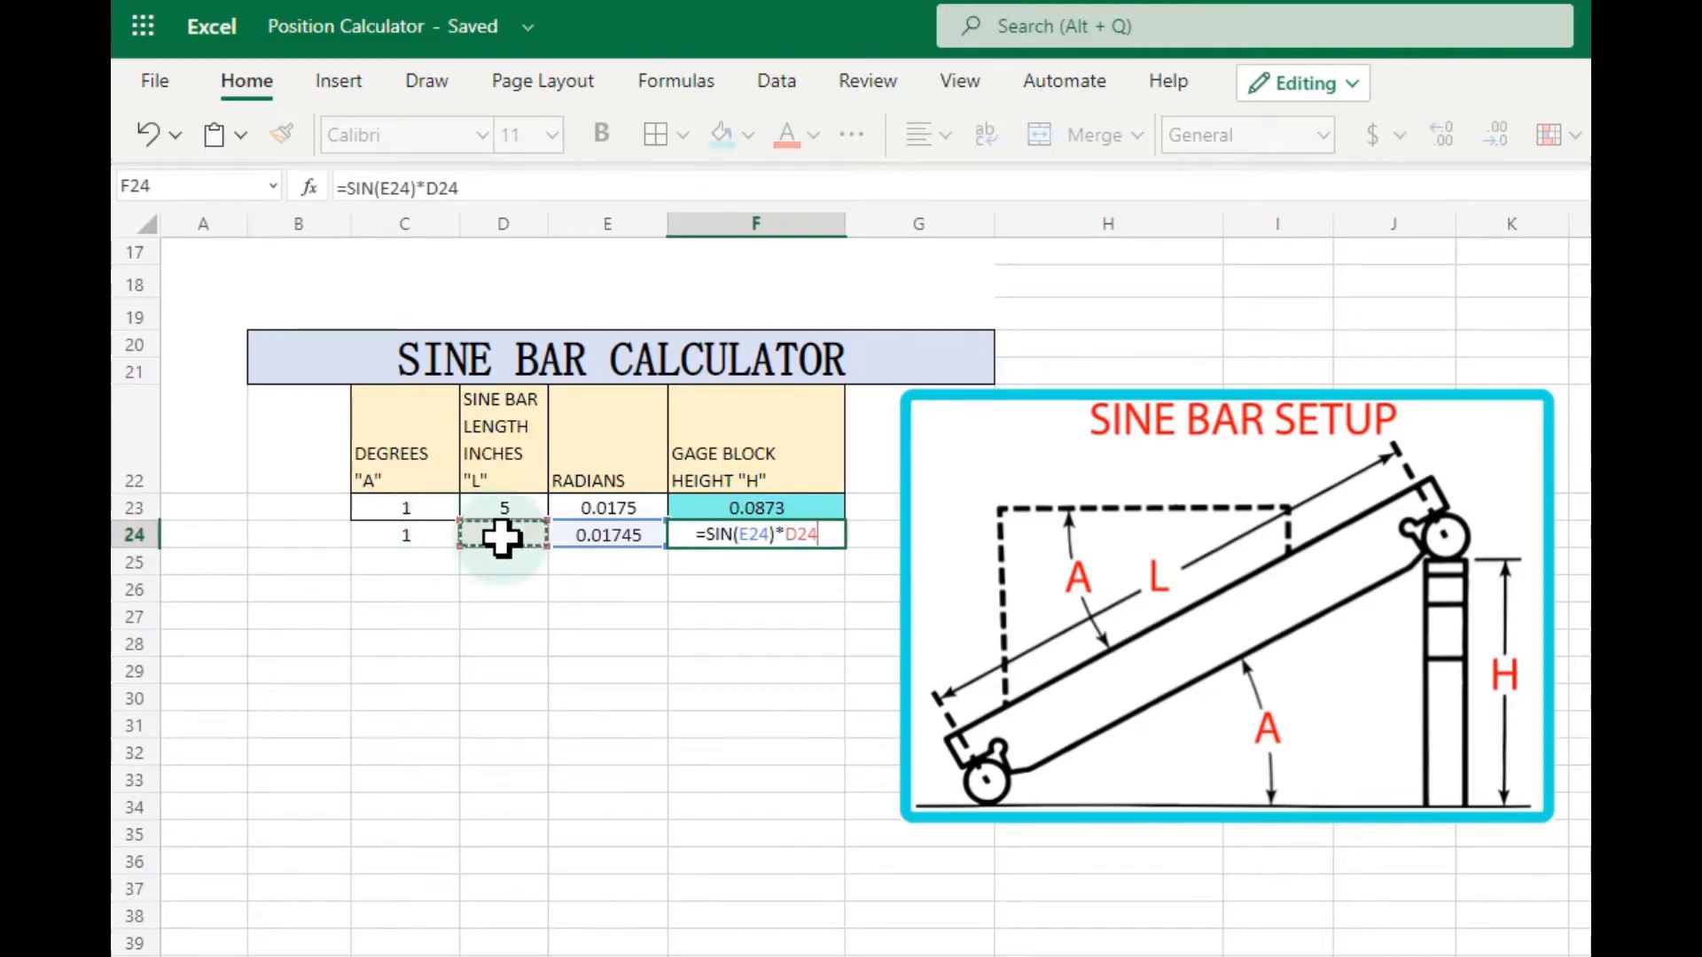
key("Return")
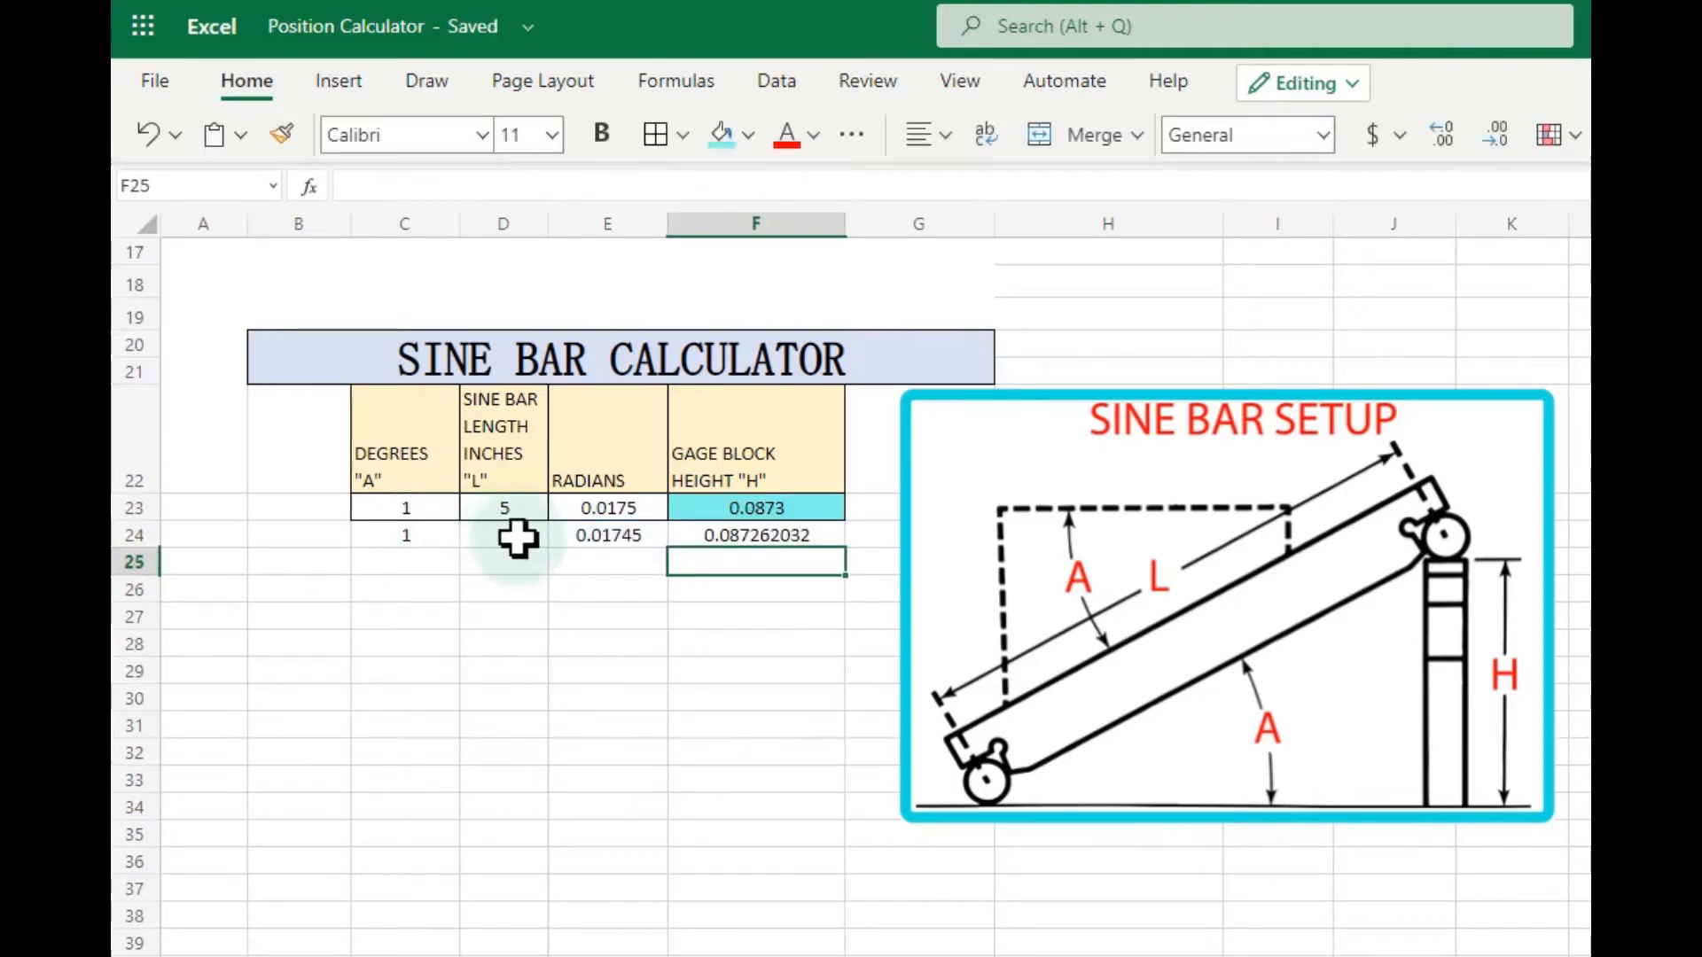
- Format the gage block height in F24 to show four decimal places
left_click(785, 536)
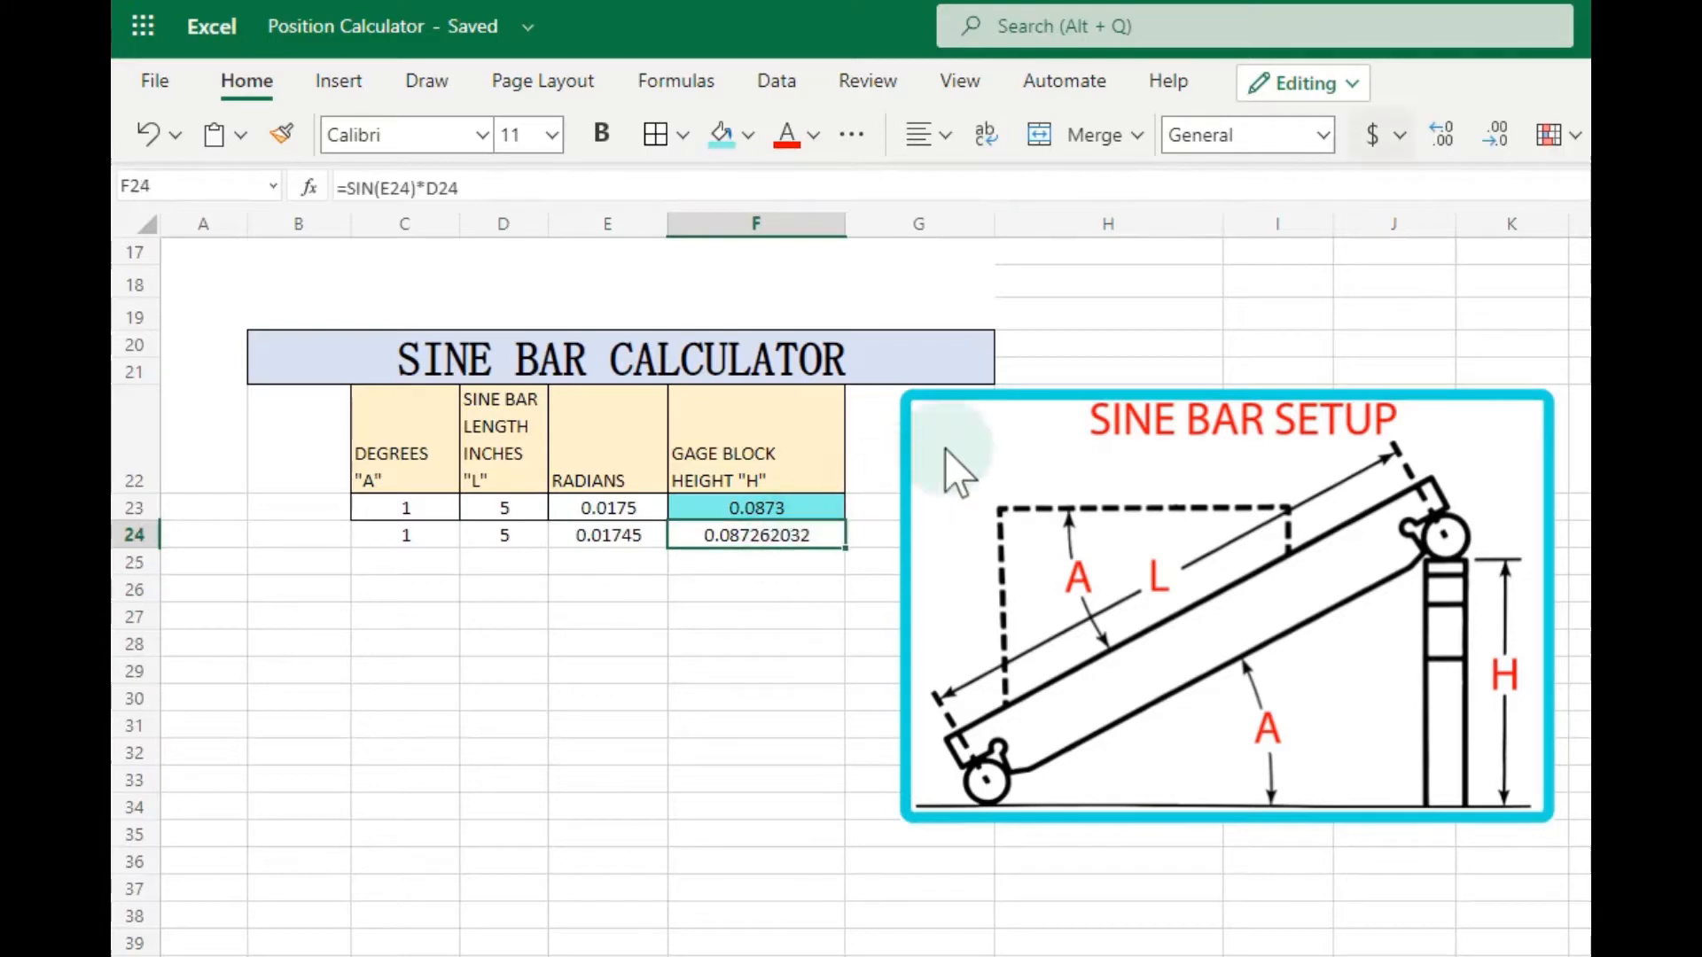
left_click(1495, 146)
left_click(1497, 149)
left_click(1497, 149)
left_click(1497, 149)
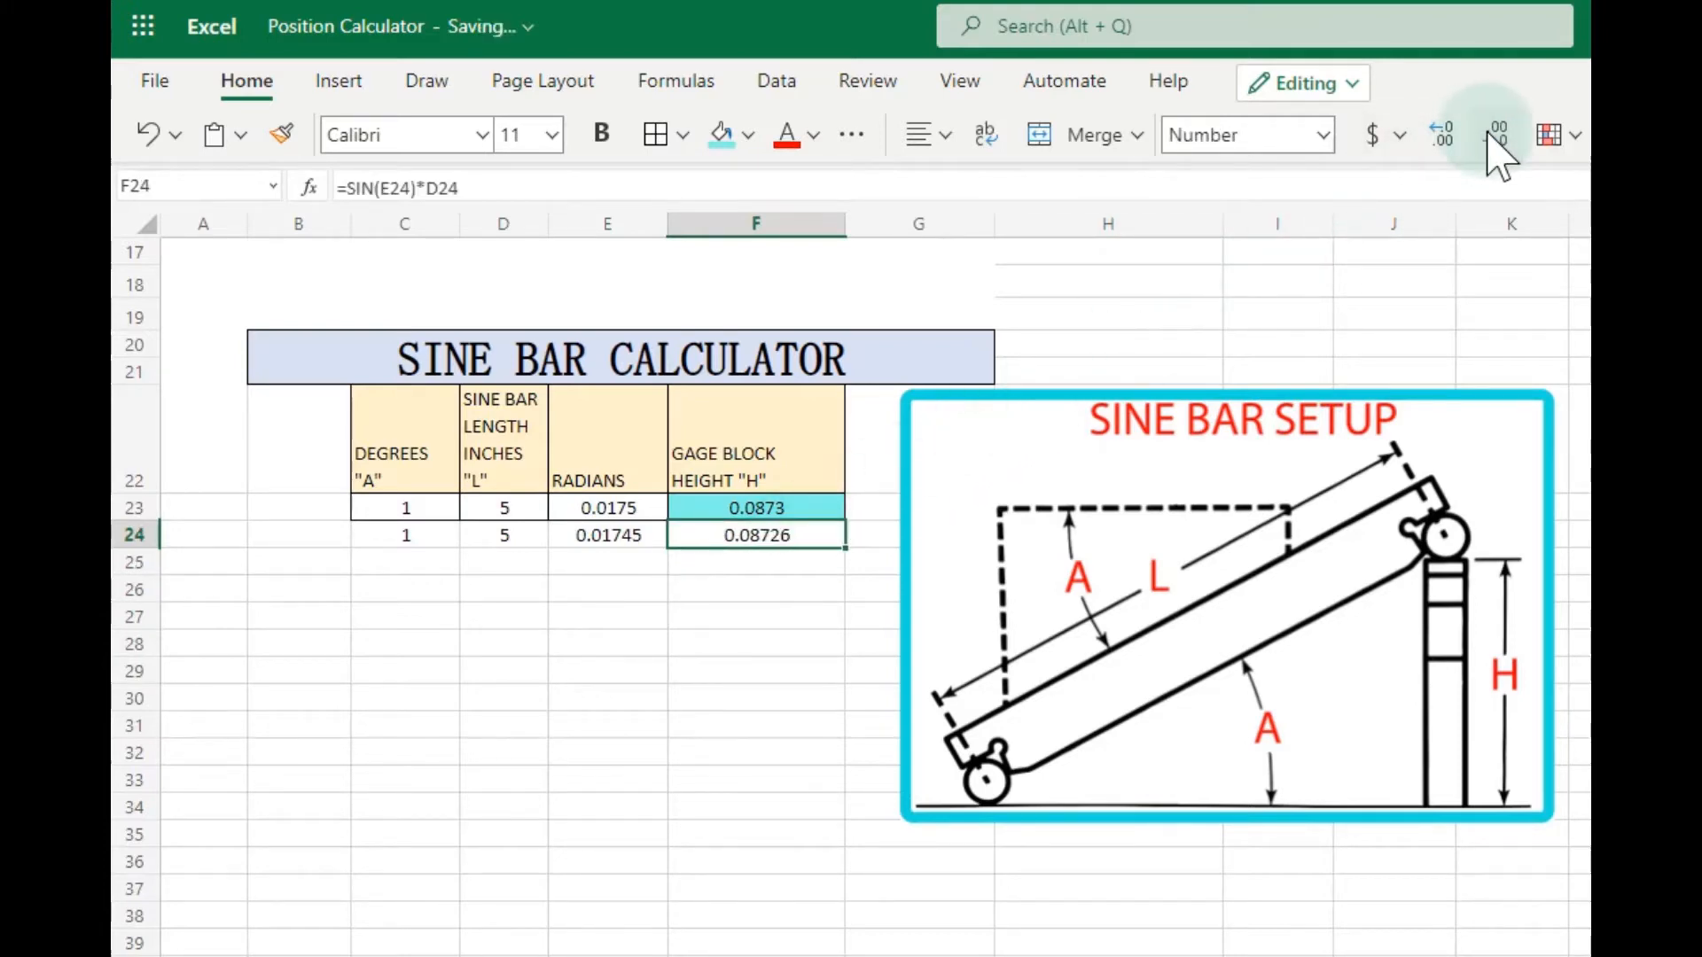
left_click(751, 578)
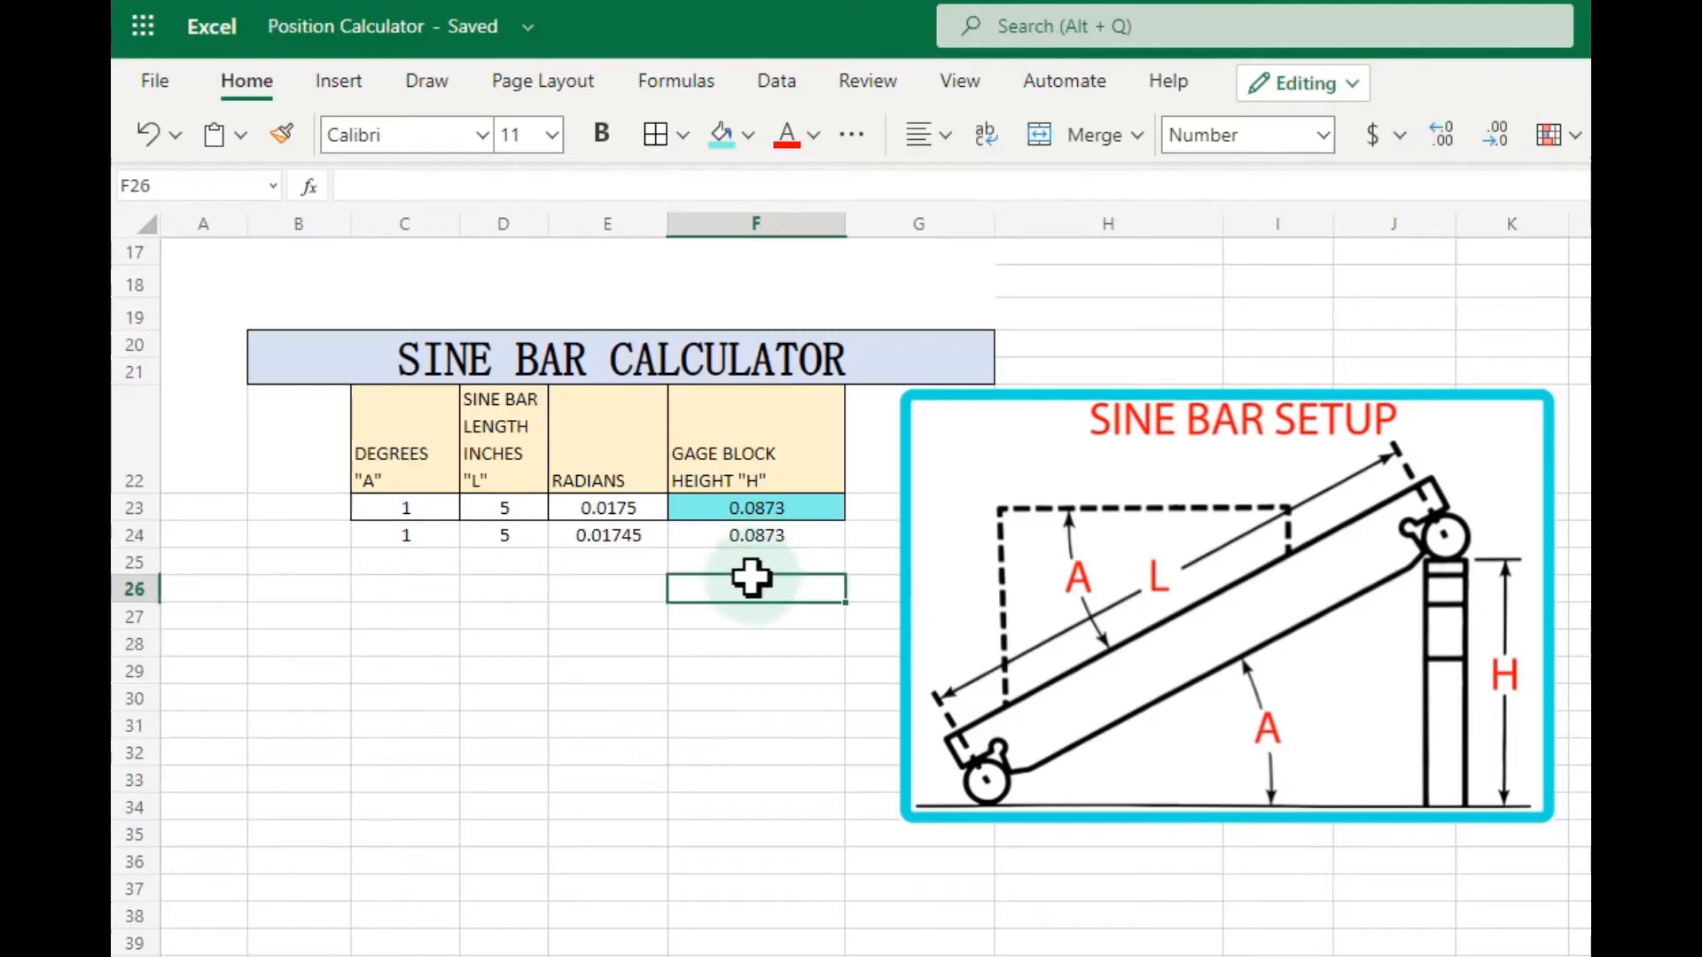
- Set the degrees angle in C23 to 56
left_click(416, 513)
left_click_drag(417, 513, 342, 505)
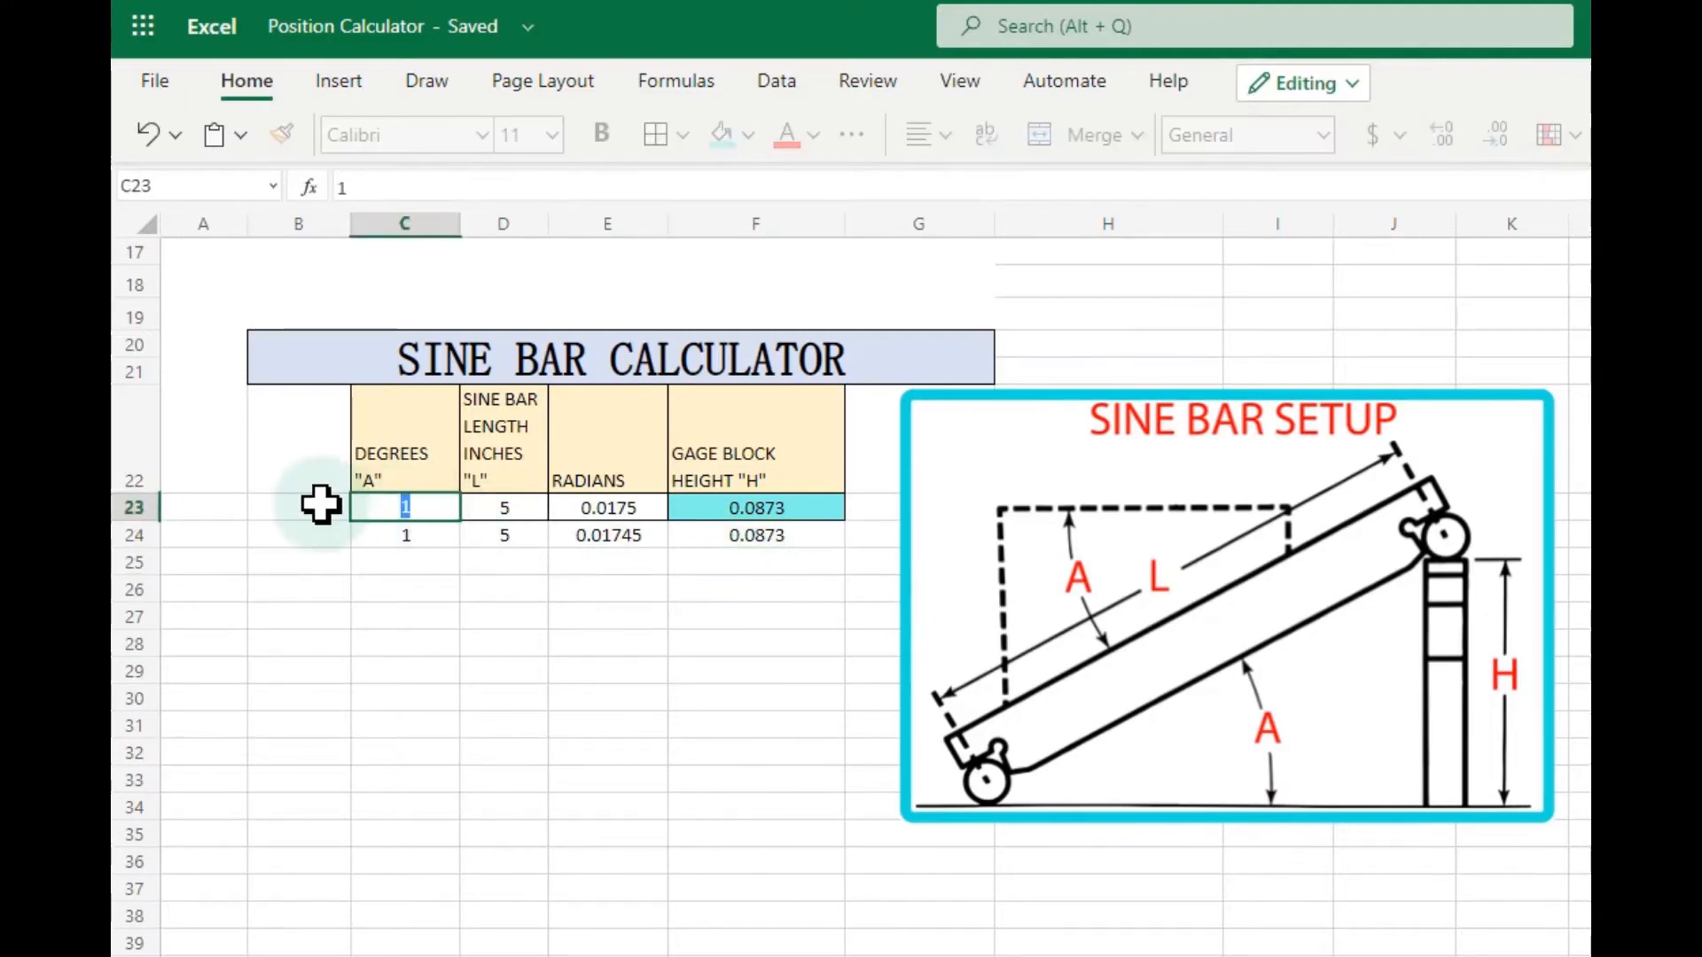
type("56")
key("Return")
- Set the degrees angle in C23 to 34 and clear the trial entries in row 24
left_click(437, 508)
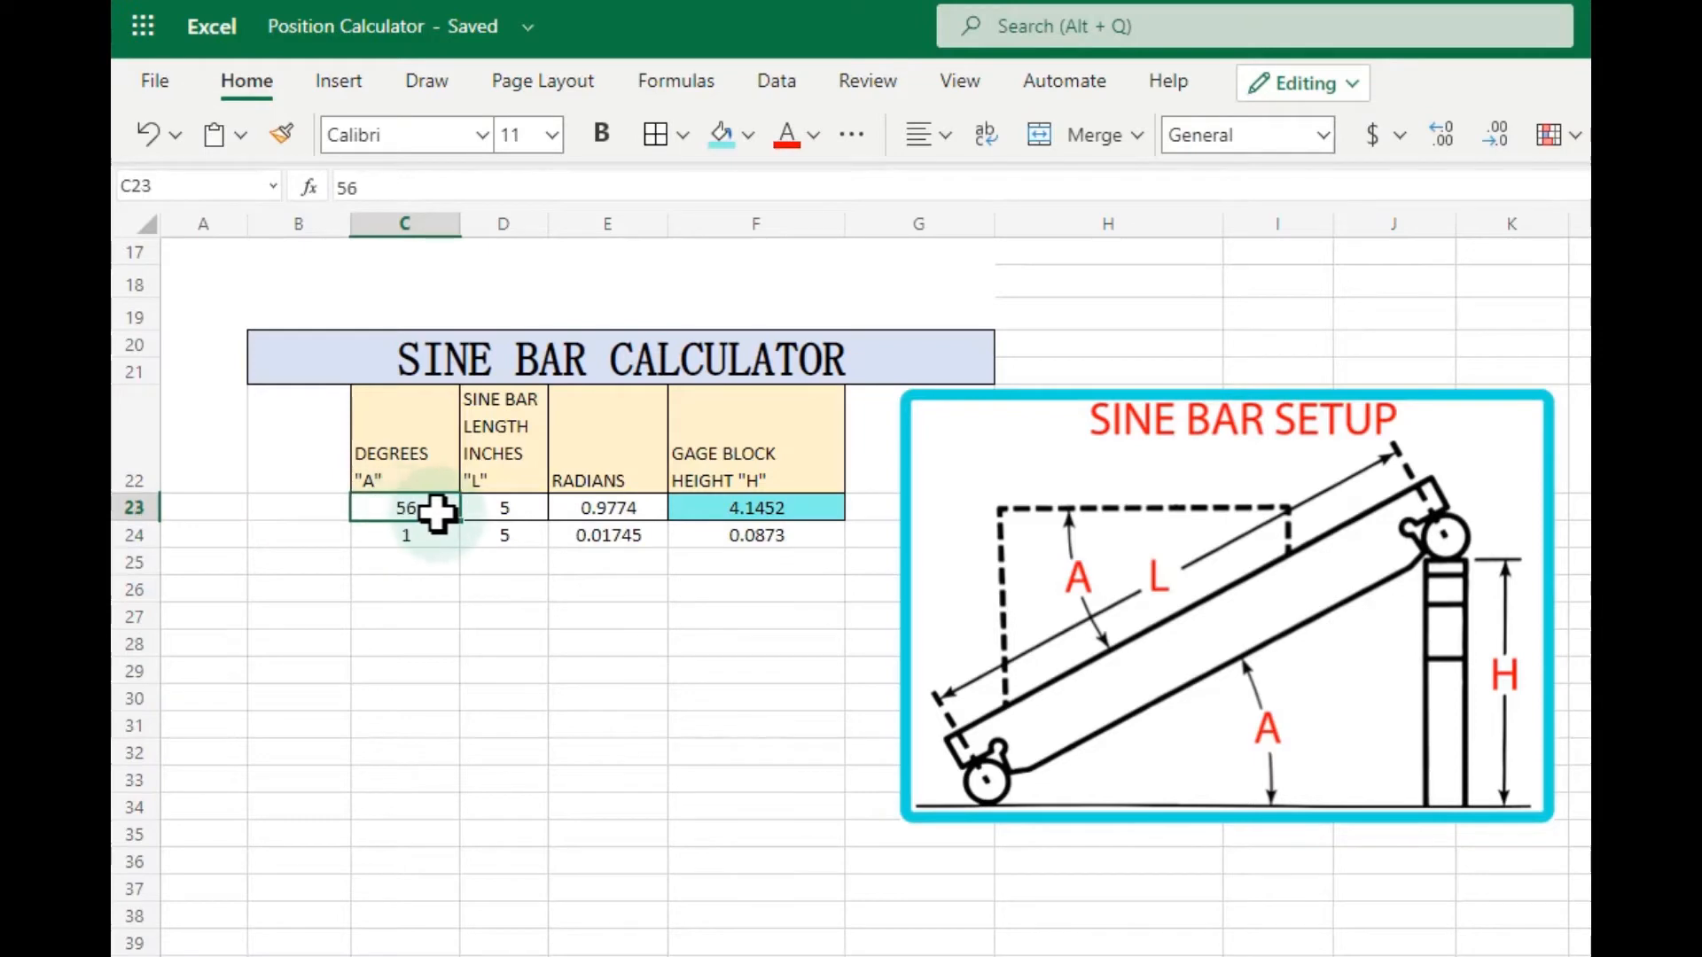
double_click(422, 508)
left_click_drag(422, 508, 748, 535)
type("34")
key("Return")
left_click(467, 589)
key("Delete")
- Set the angle in C23 to 1 and fill the calculator row down past row 39, with degrees and lengths increasing by 1
left_click(425, 508)
double_click(426, 508)
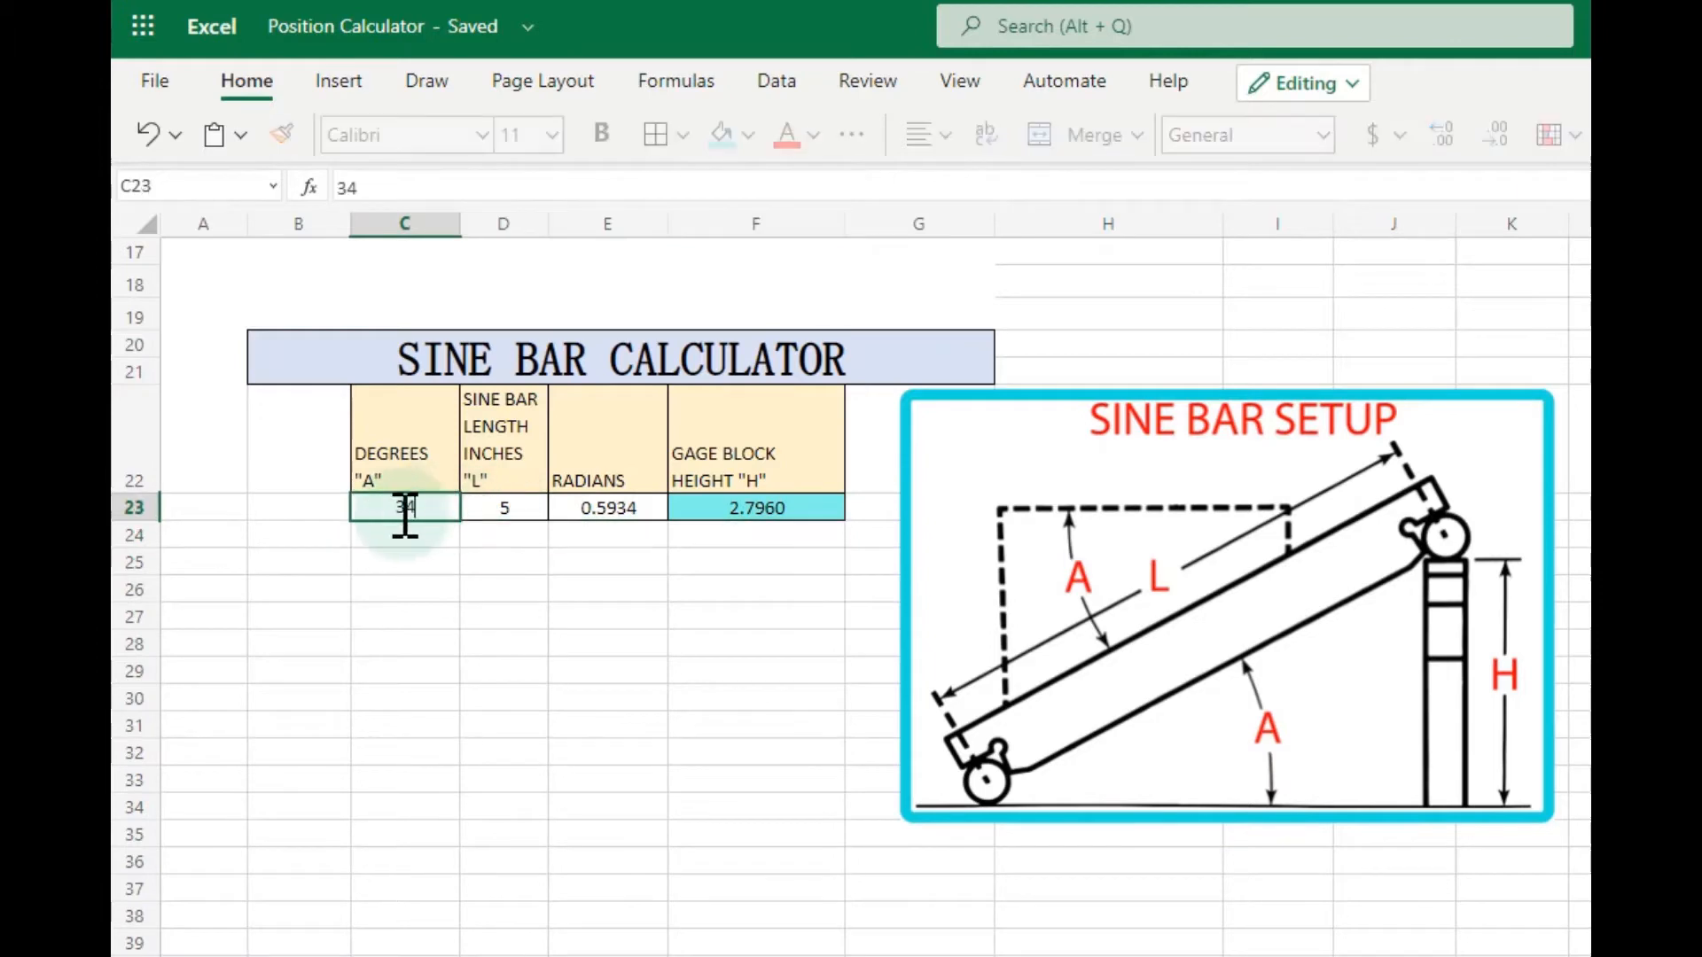
left_click_drag(407, 513, 459, 575)
key("ctrl+v")
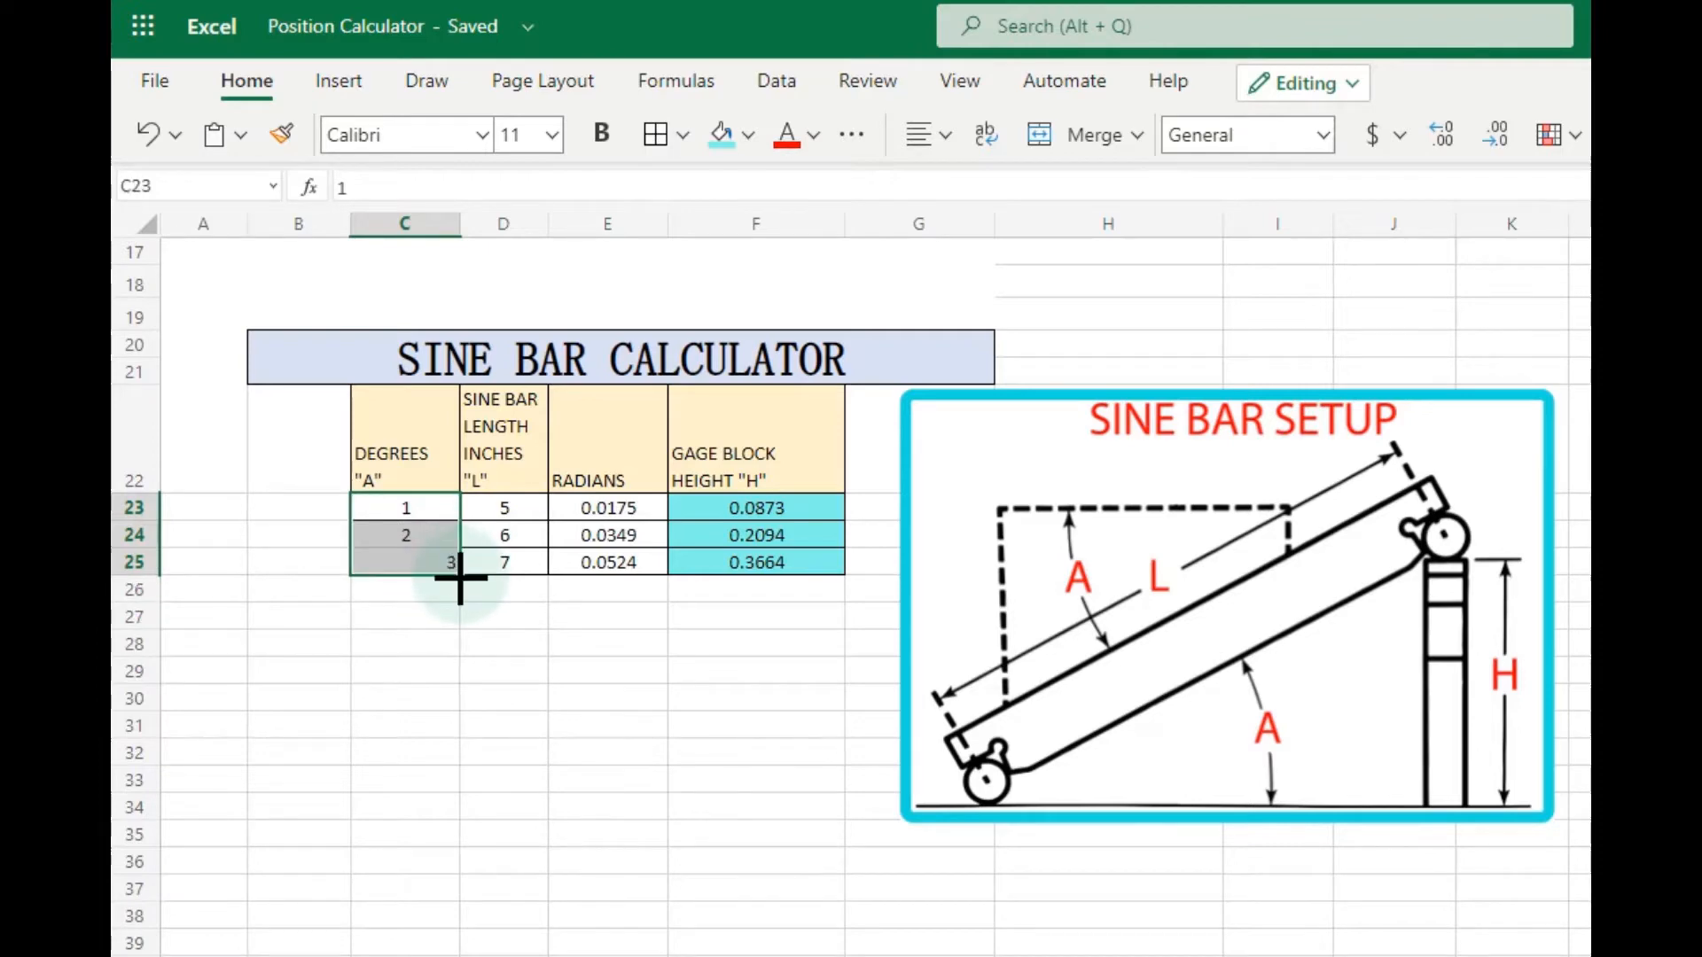
left_click_drag(447, 515, 842, 955)
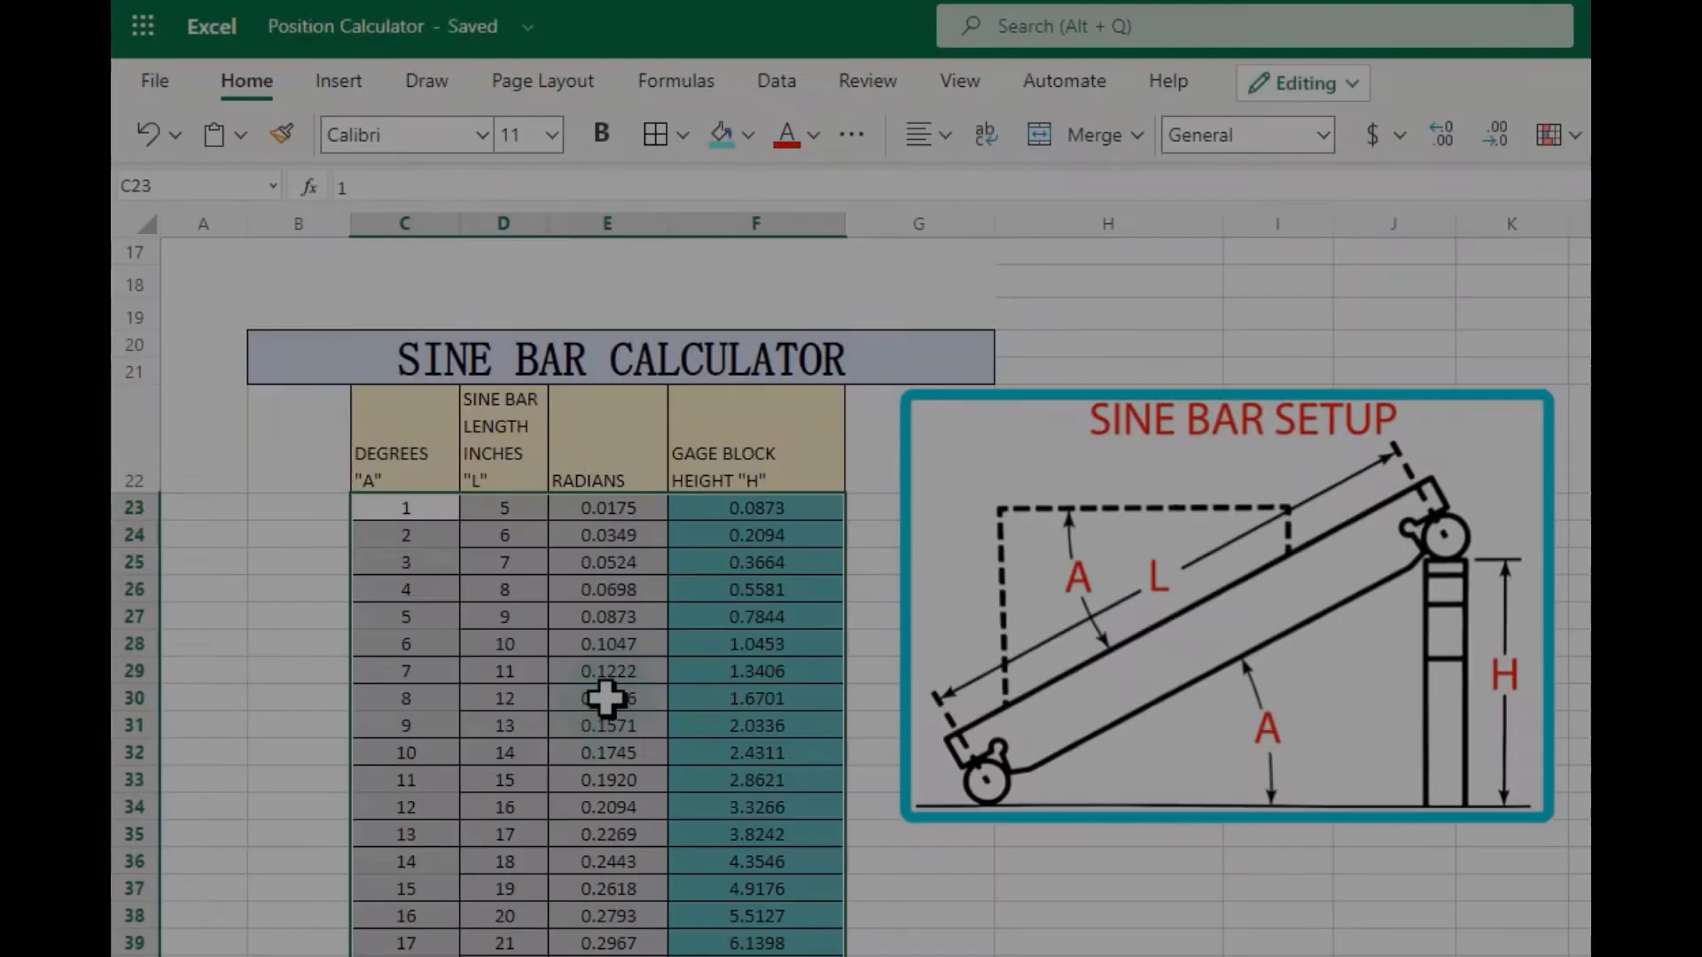
left_click(603, 720)
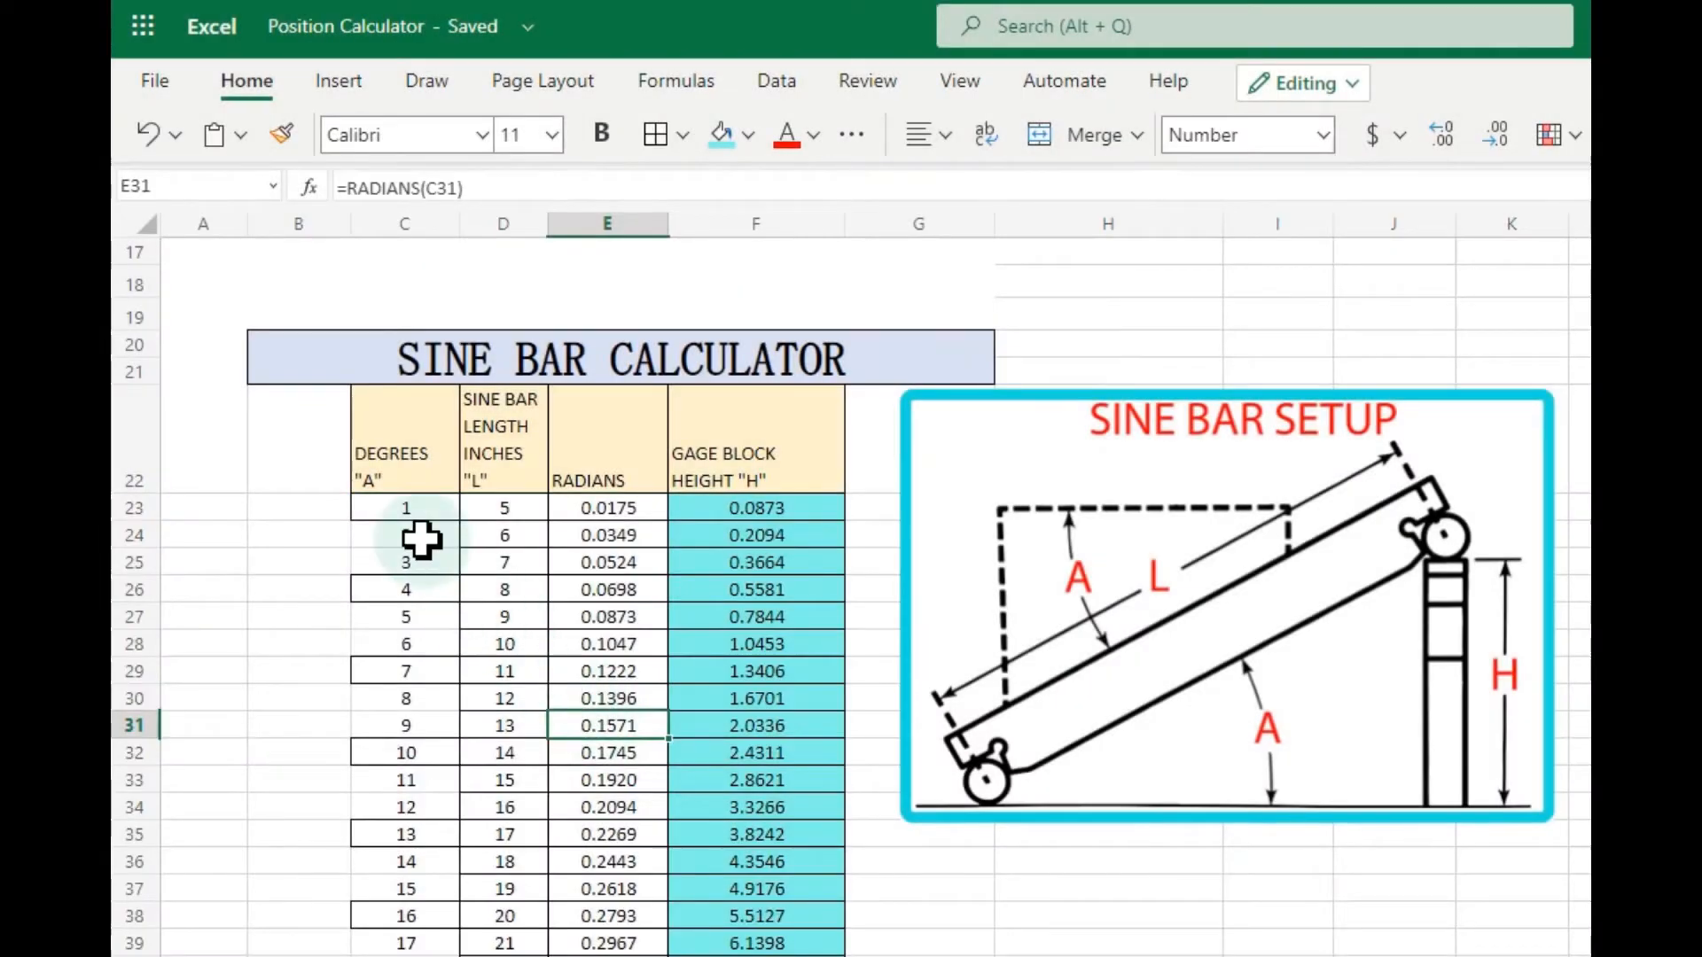
- Apply borders to every cell of the filled calculator rows in columns C through F
left_click_drag(406, 514, 753, 953)
left_click_drag(536, 809, 553, 820)
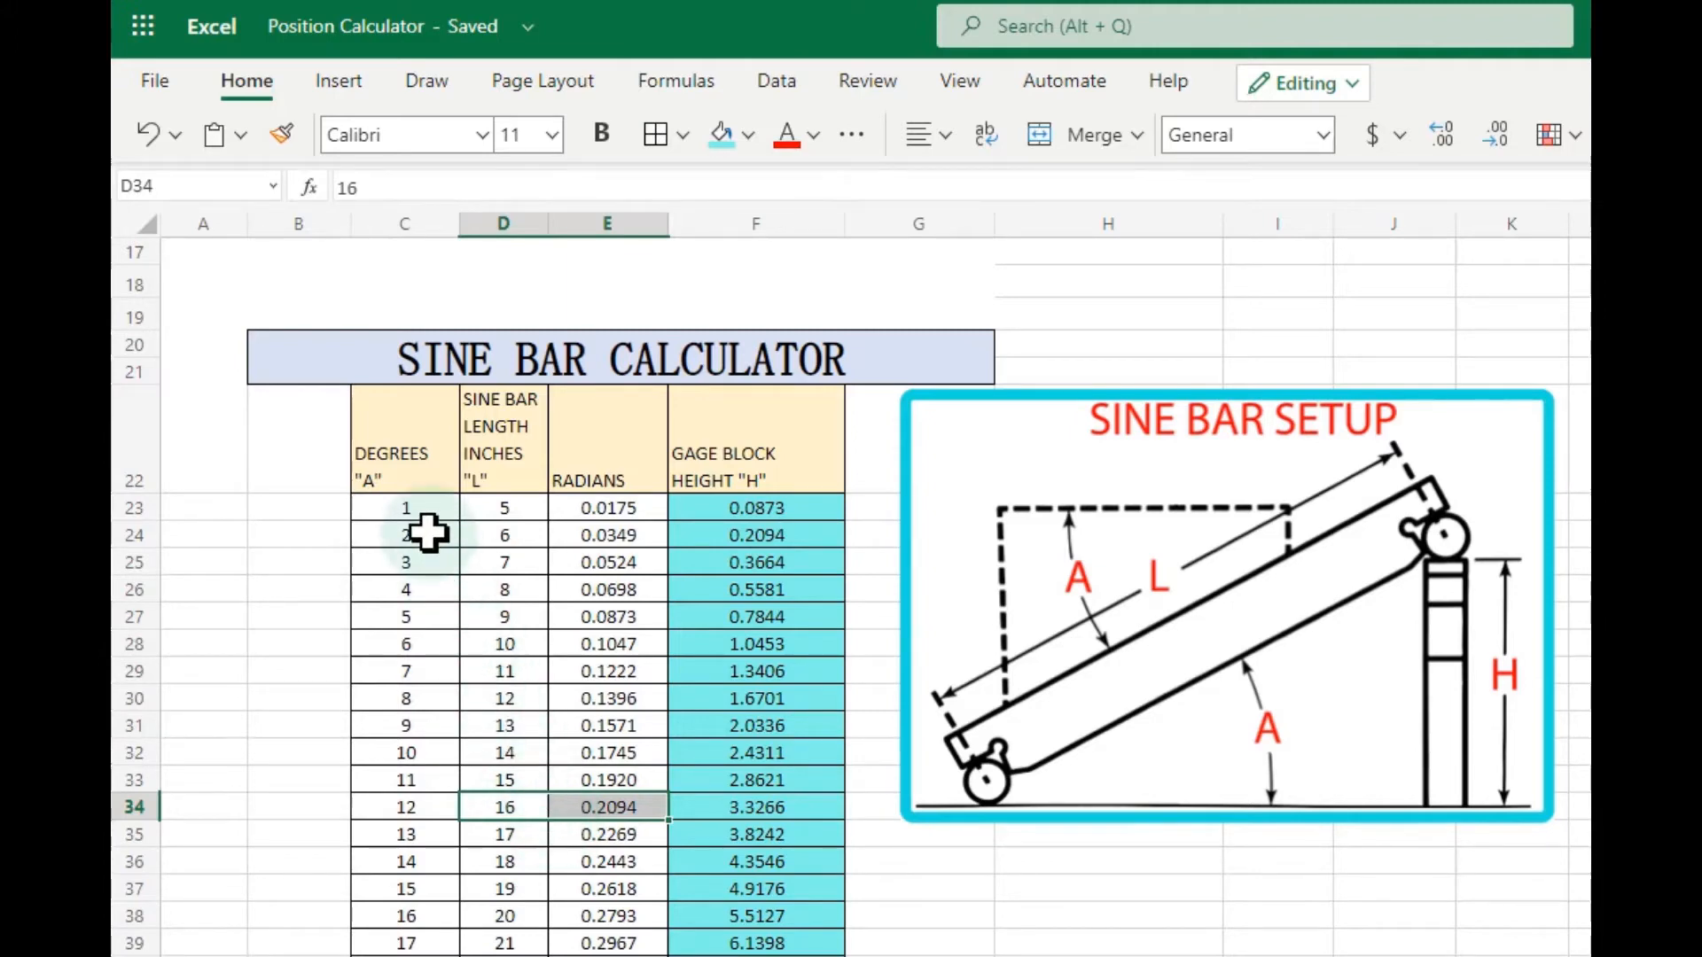
- Clear the degrees values from C24 down to the last calculator row, keeping the angle in C23
left_click_drag(428, 532, 406, 953)
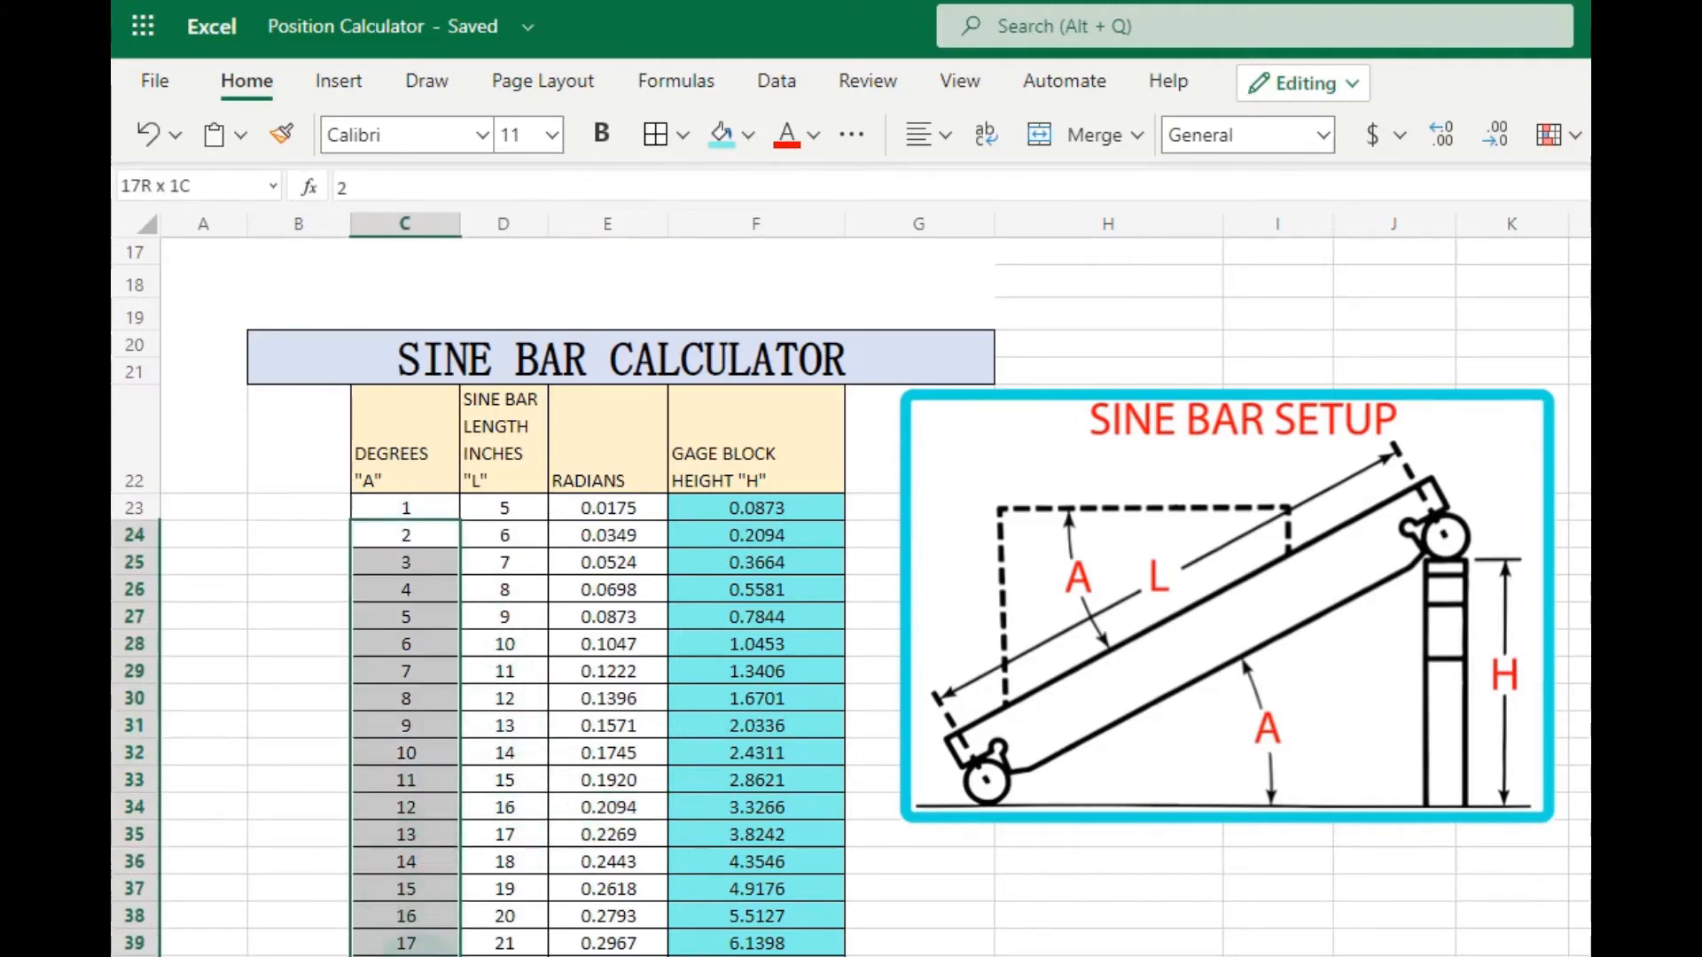
key("Delete")
left_click(437, 509)
double_click(437, 509)
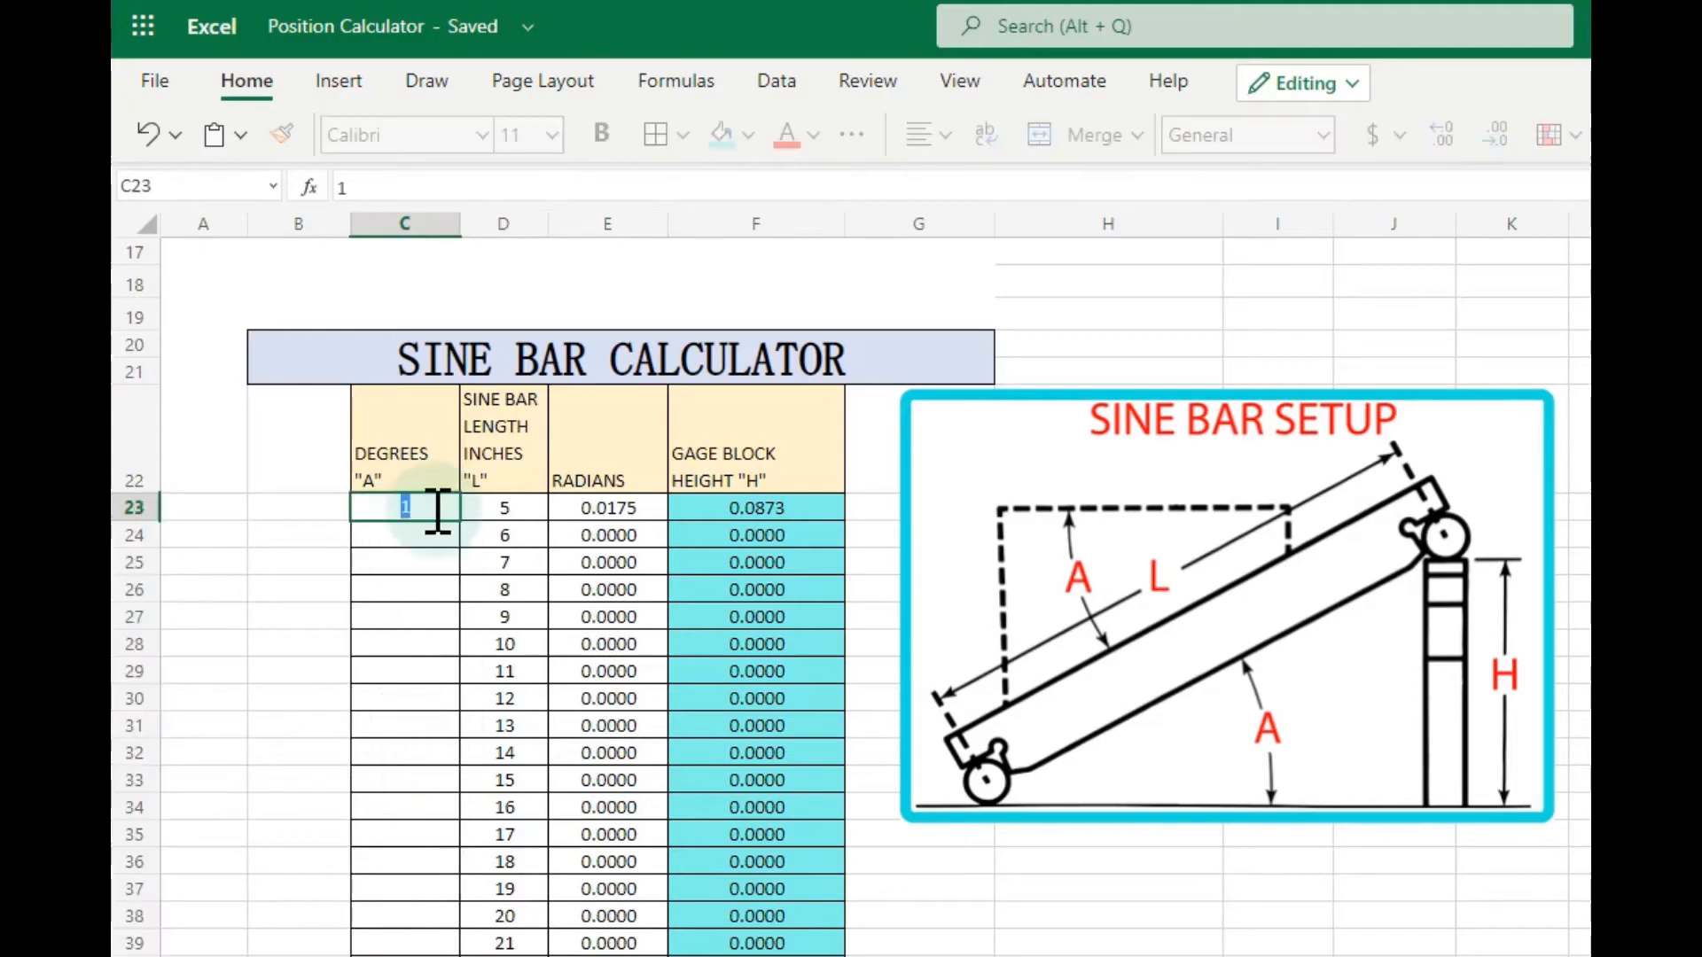
- Enter 1.5, 2 and 2.5 degrees in C24:C26 and continue the series down to row 41 in 0.5 degree increments
left_click(416, 537)
type("1")
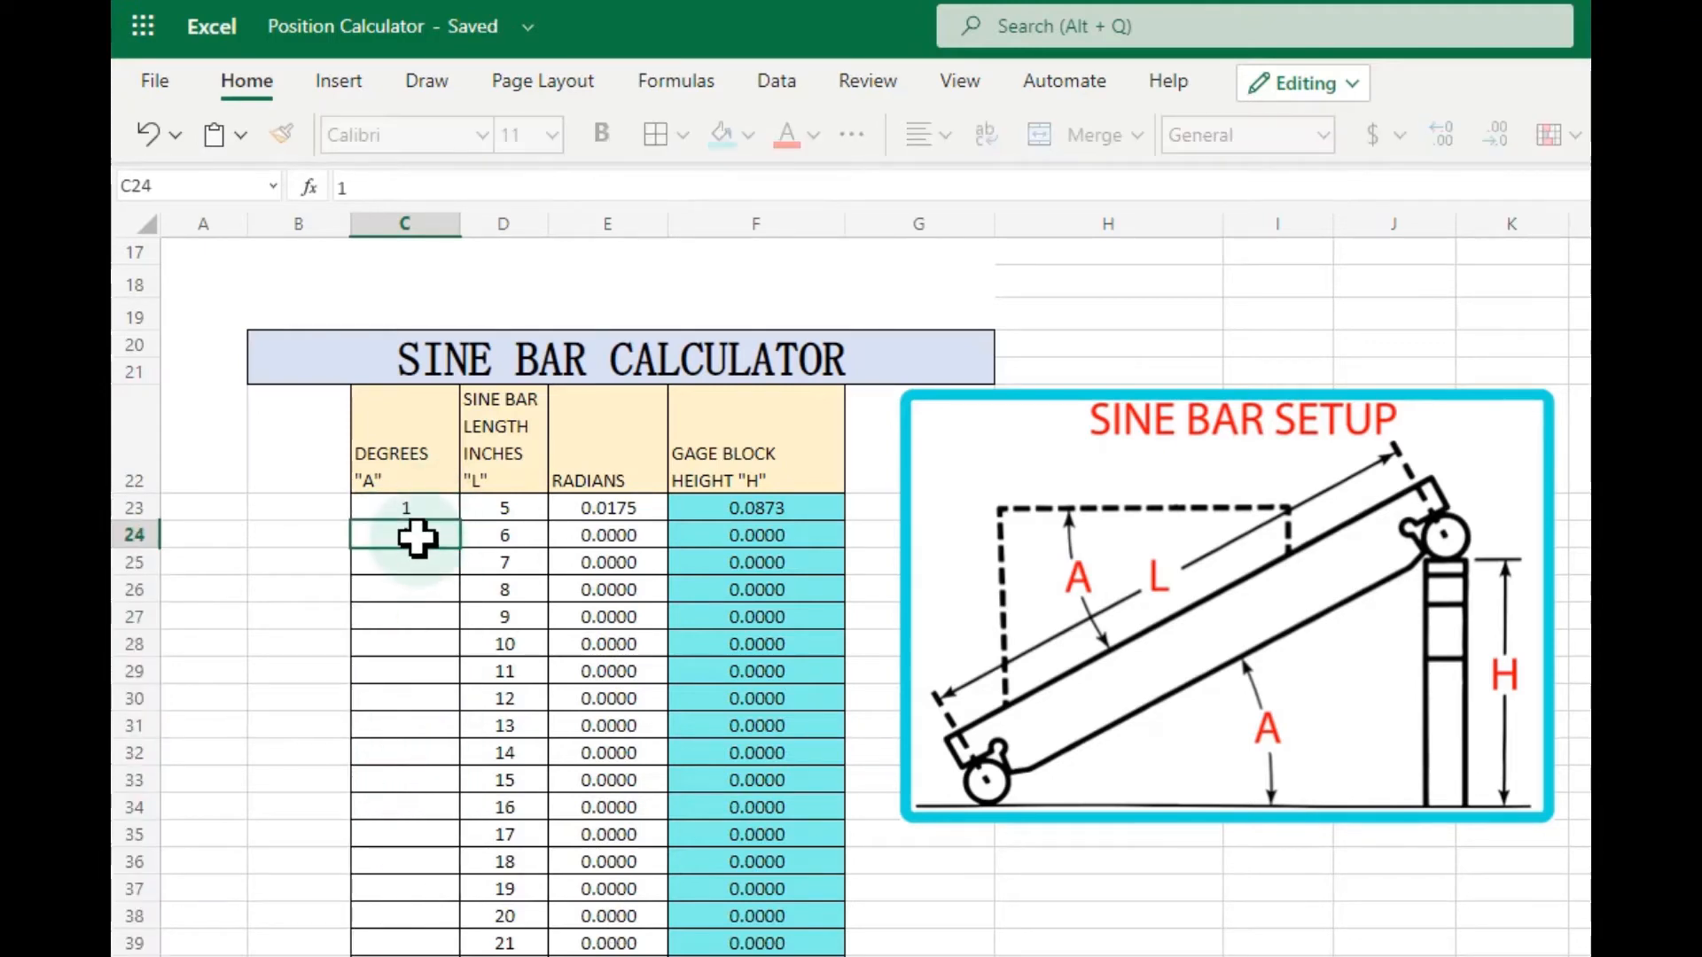
type(".5")
left_click(417, 566)
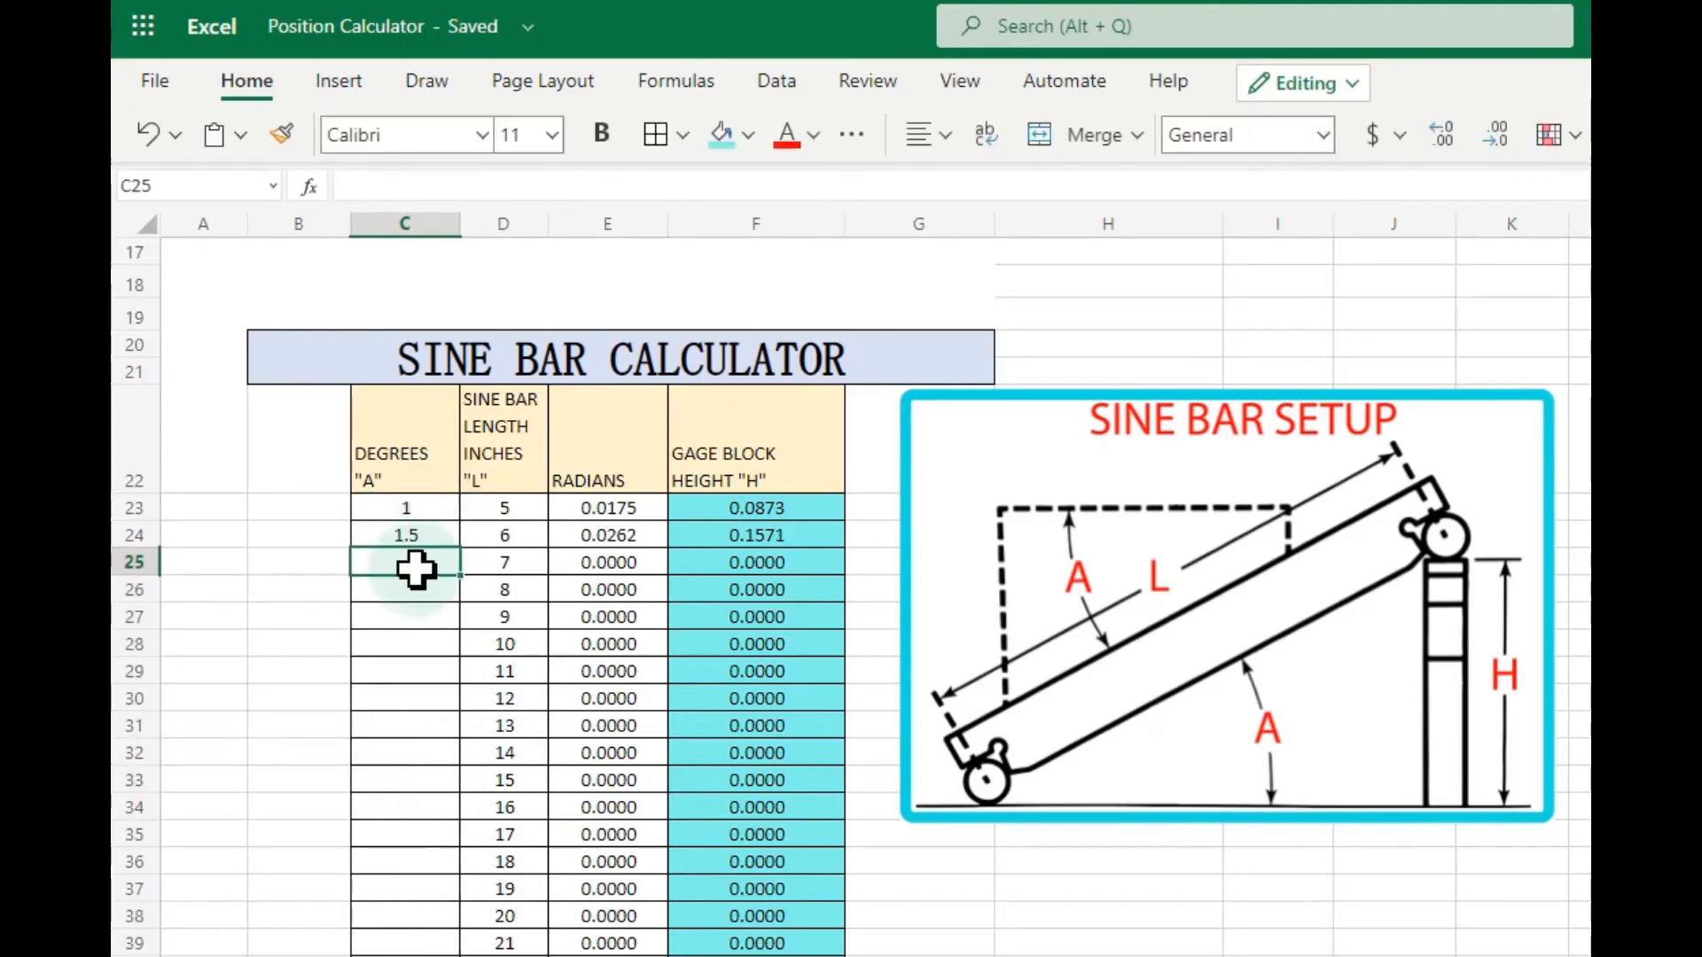
type("2")
key("Return")
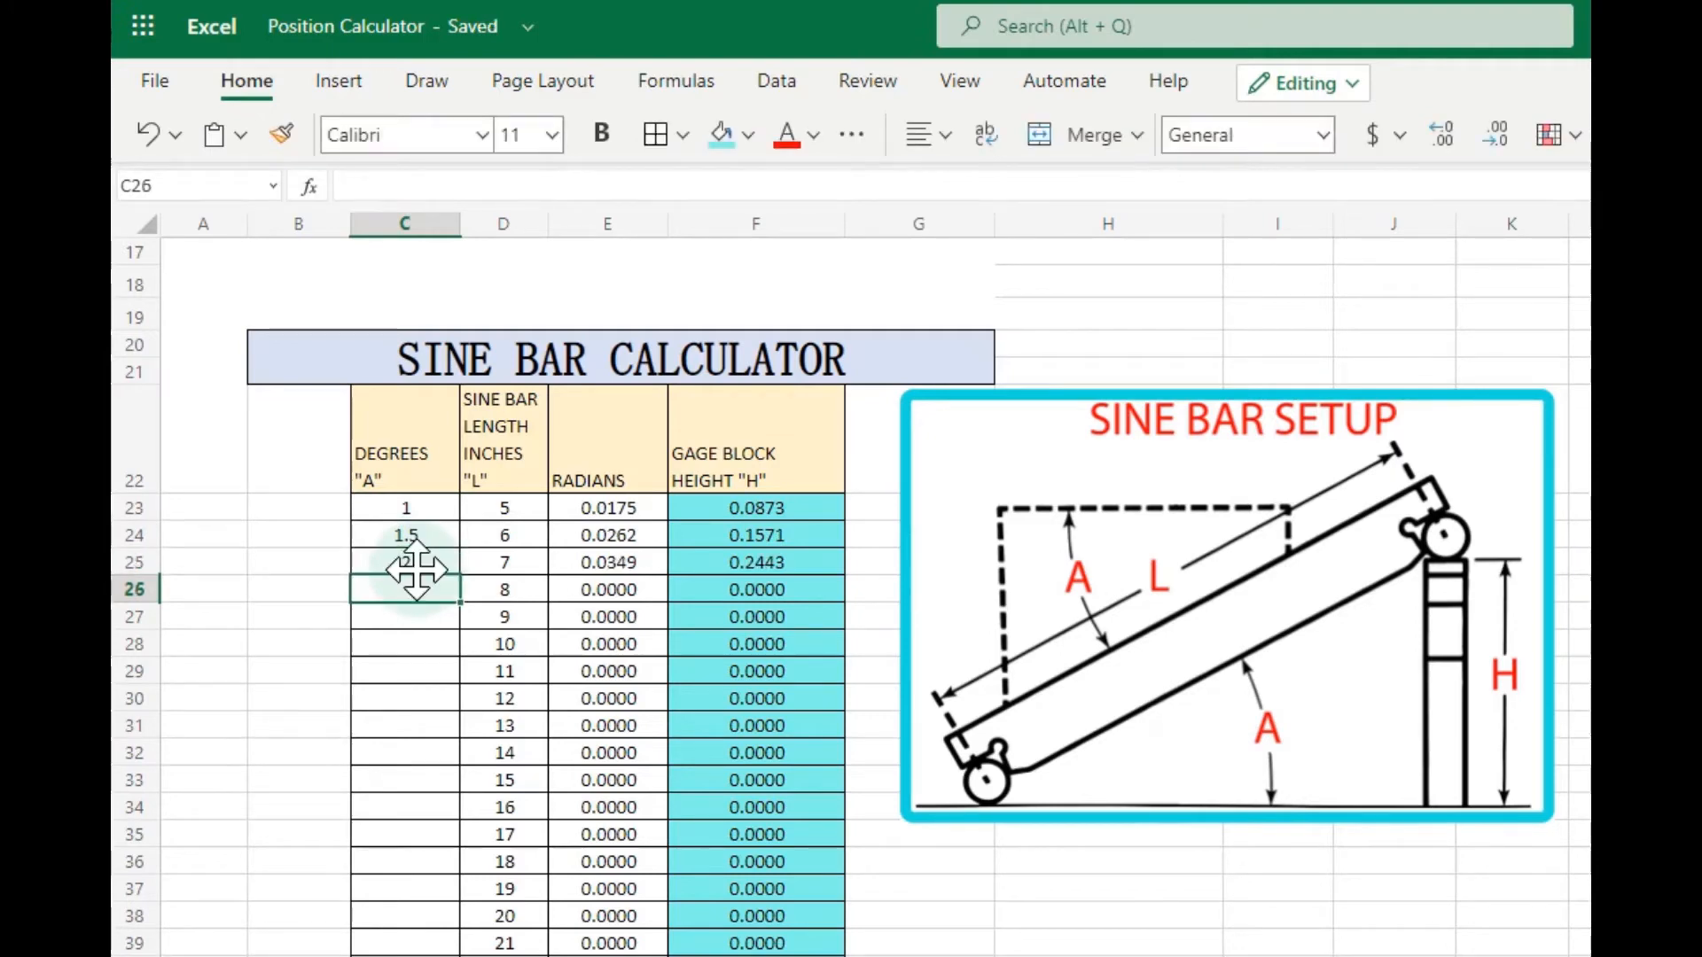
type("2.5")
key("Return")
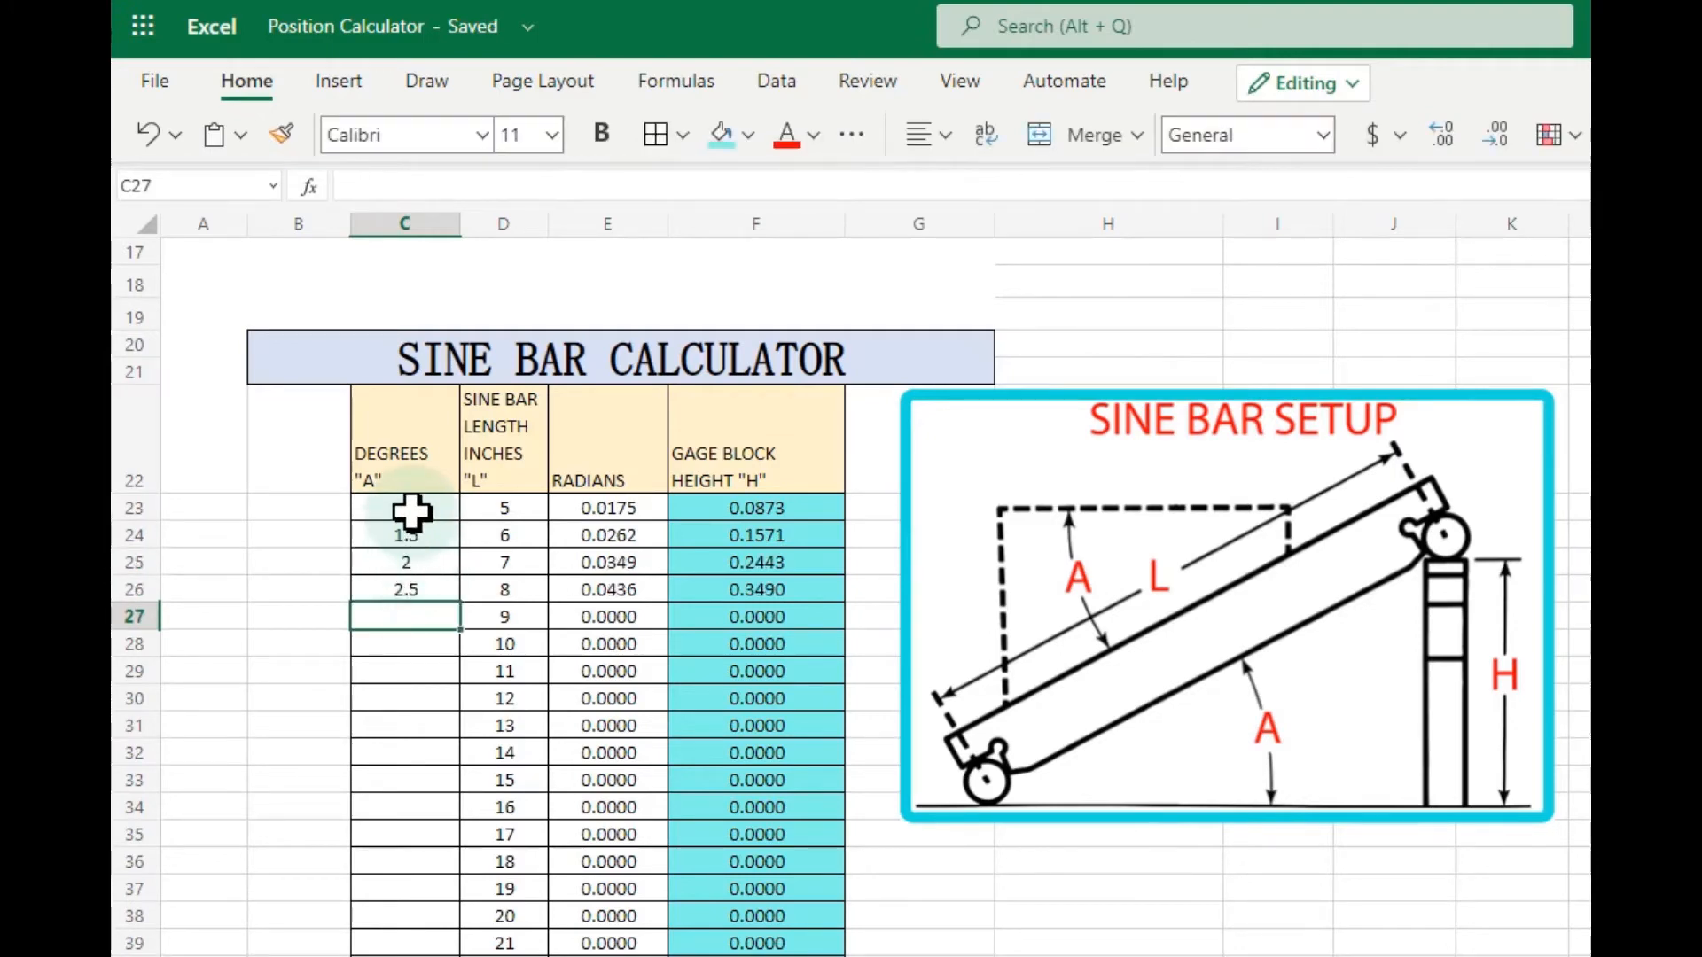
left_click_drag(411, 512, 443, 864)
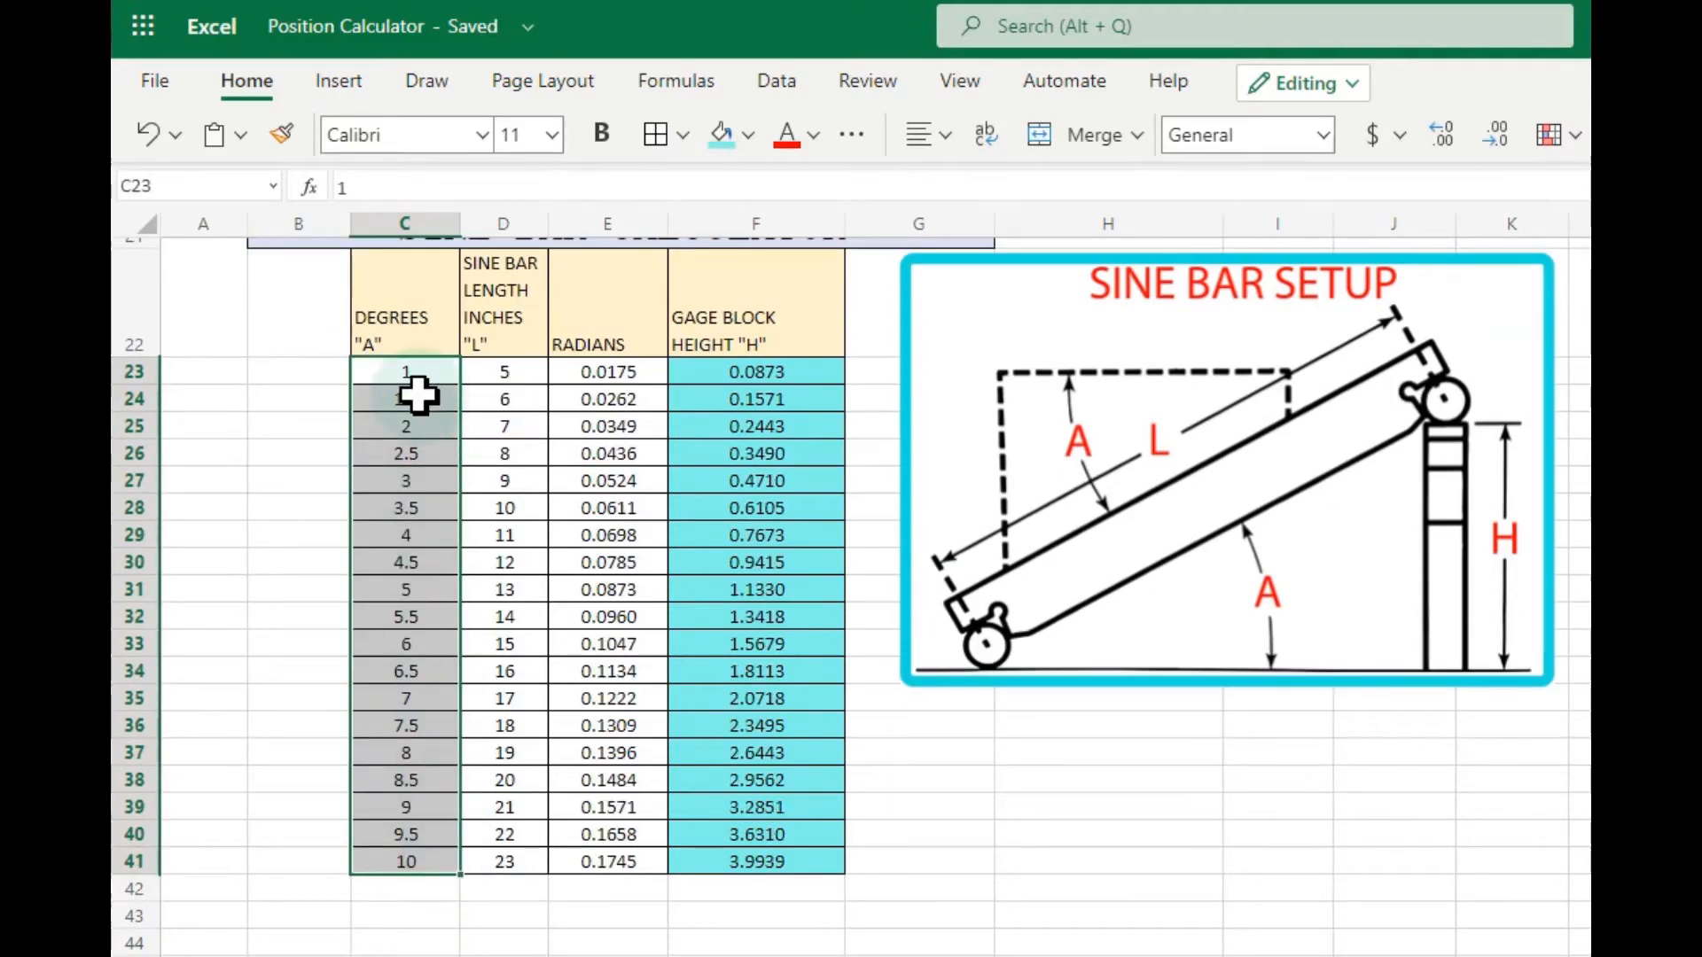
scroll(435, 416, "up", 2)
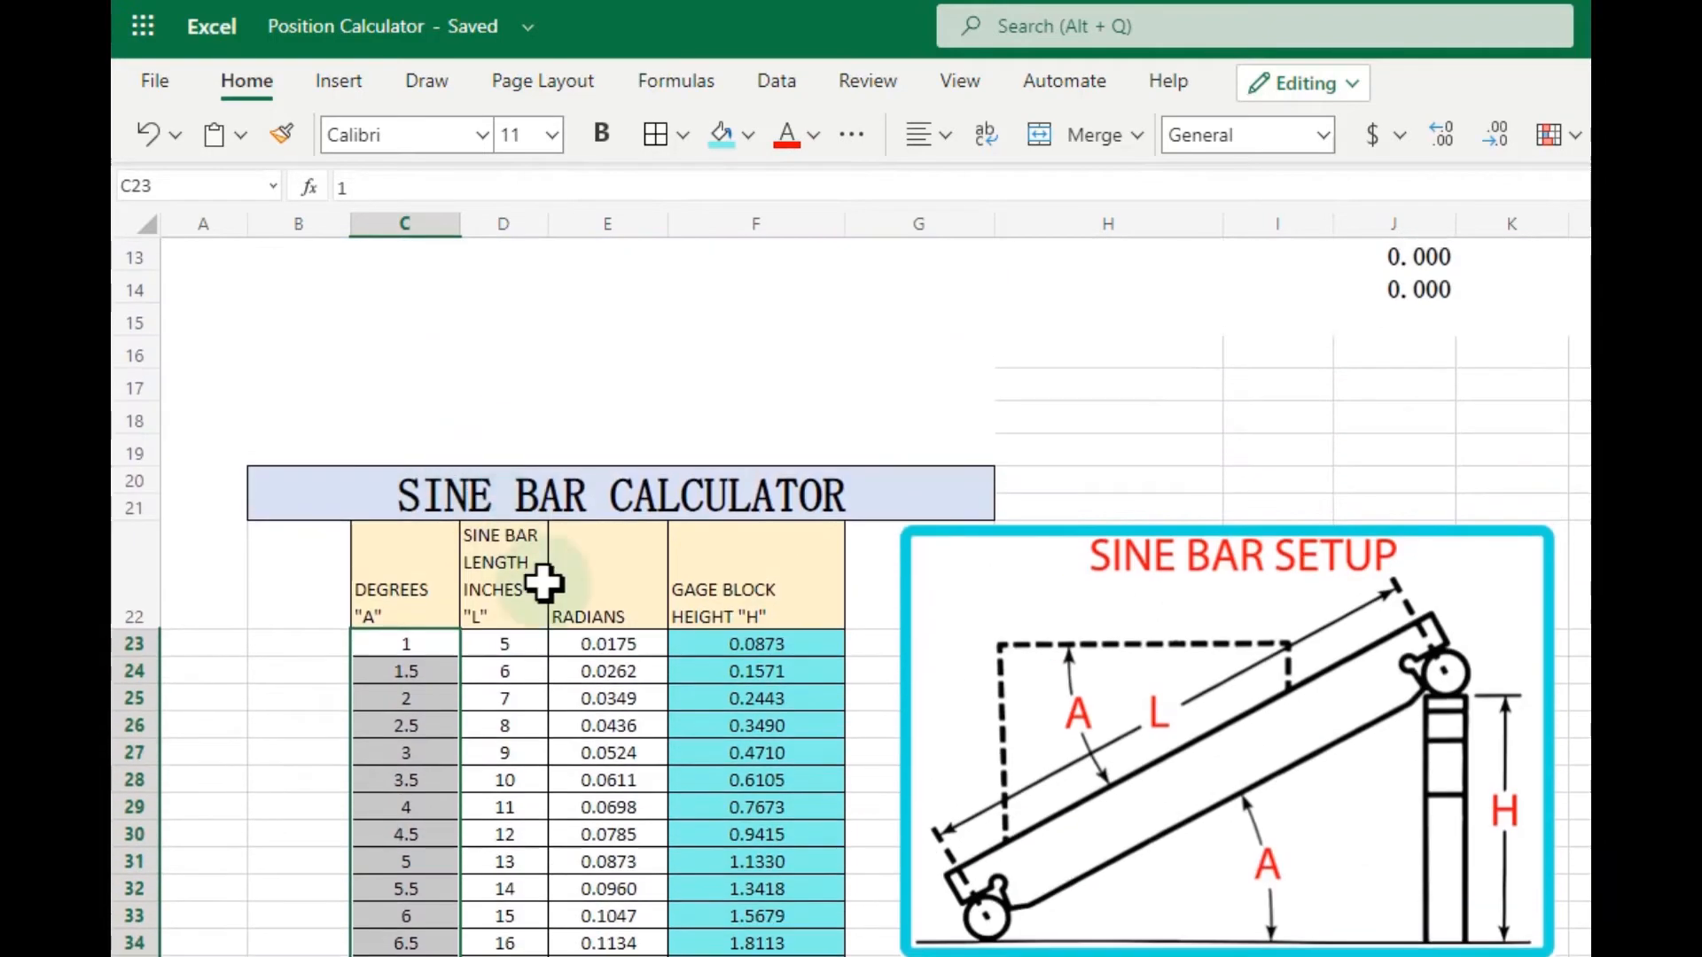
- Clear the contents of columns C through F from row 24 down, keeping the first calculator row
scroll(731, 878, "down", 1)
left_click_drag(895, 956, 749, 956)
left_click(787, 704)
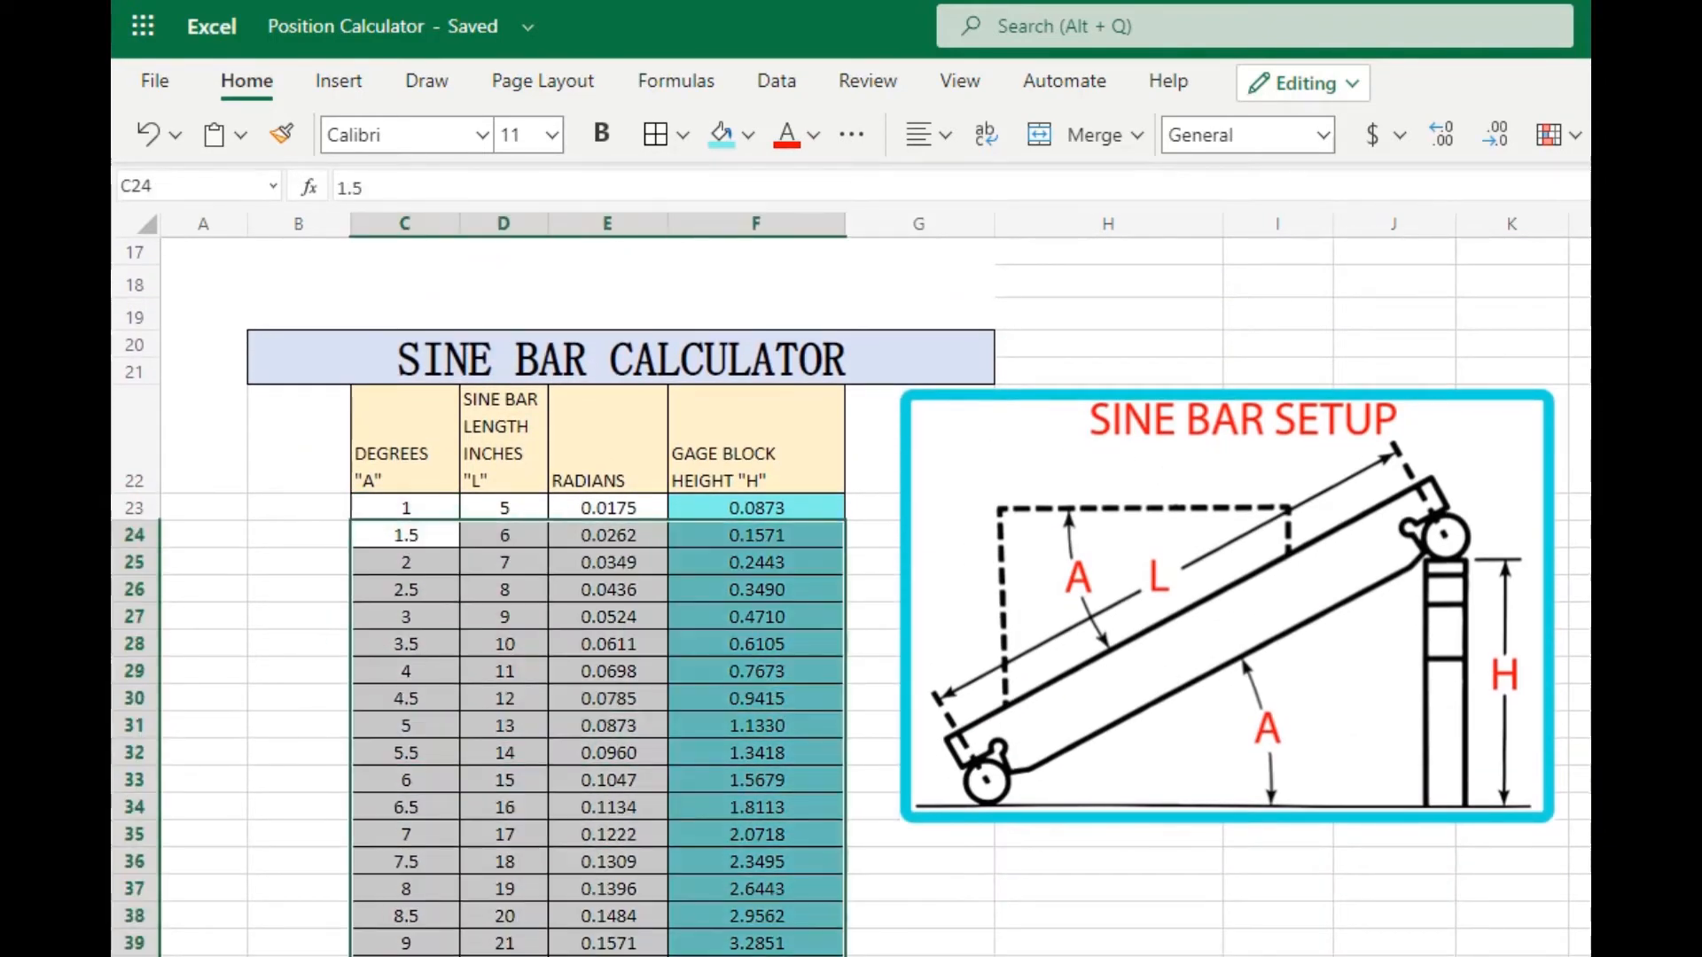
key("Delete")
left_click(771, 942)
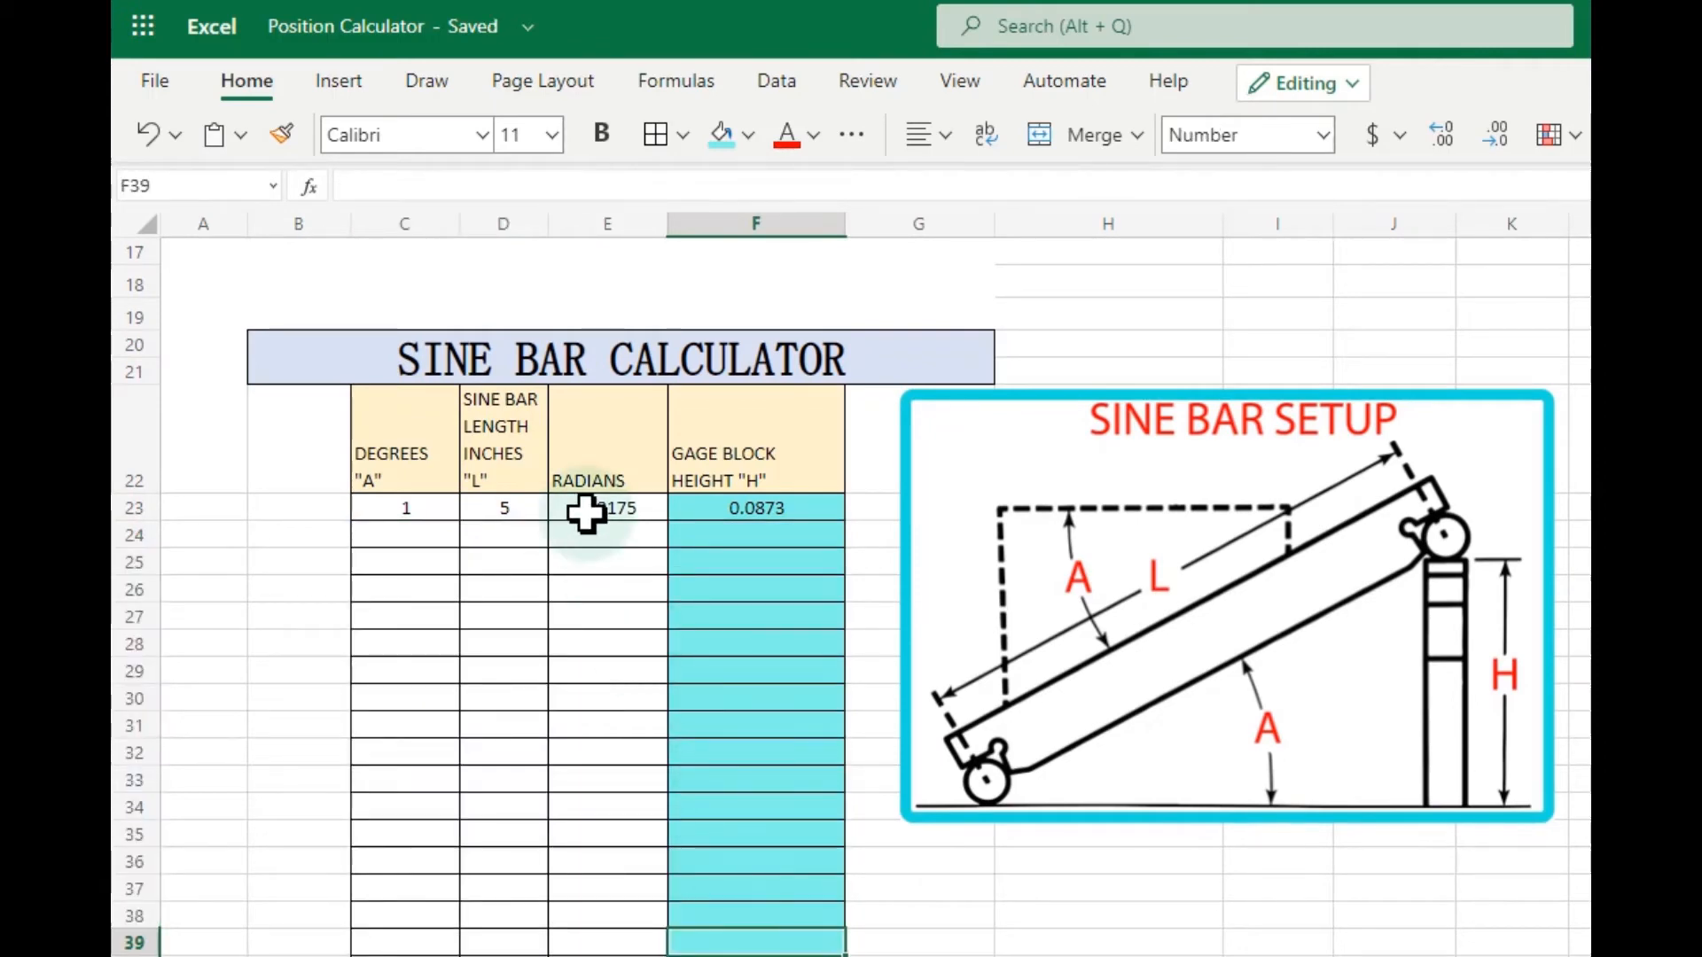
- Change the gage block height formula in F23 to =SIN(RADIANS(C23))*D23
left_click_drag(609, 456, 640, 947)
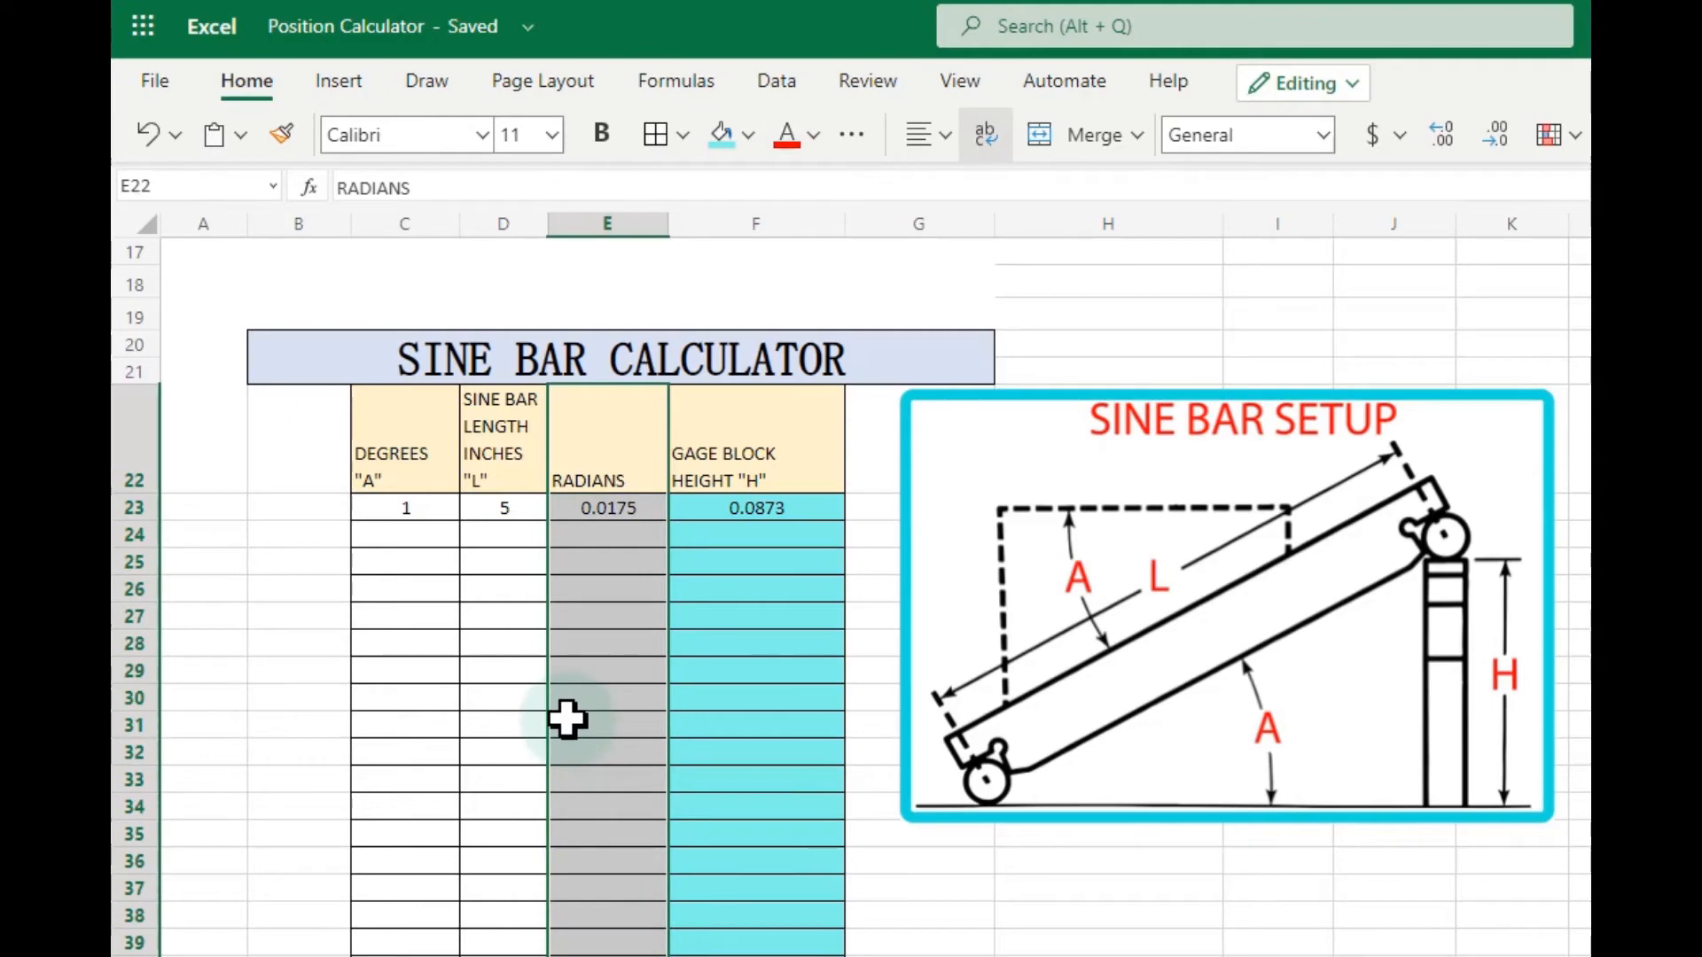
left_click(733, 507)
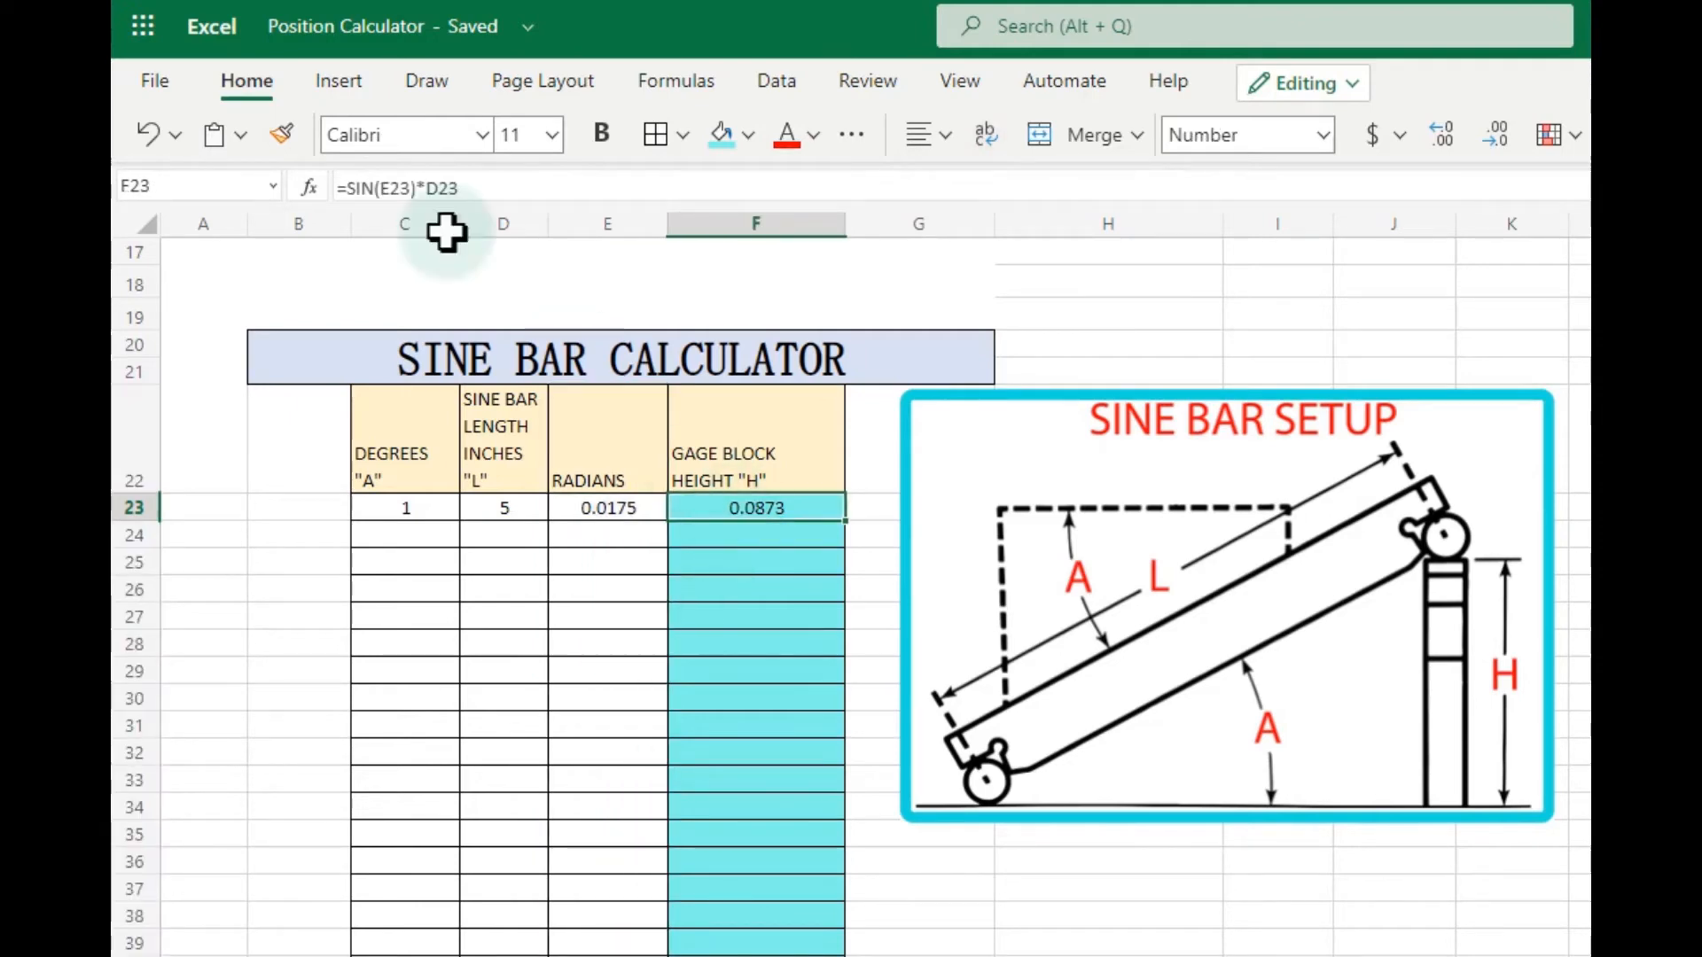
left_click(398, 188)
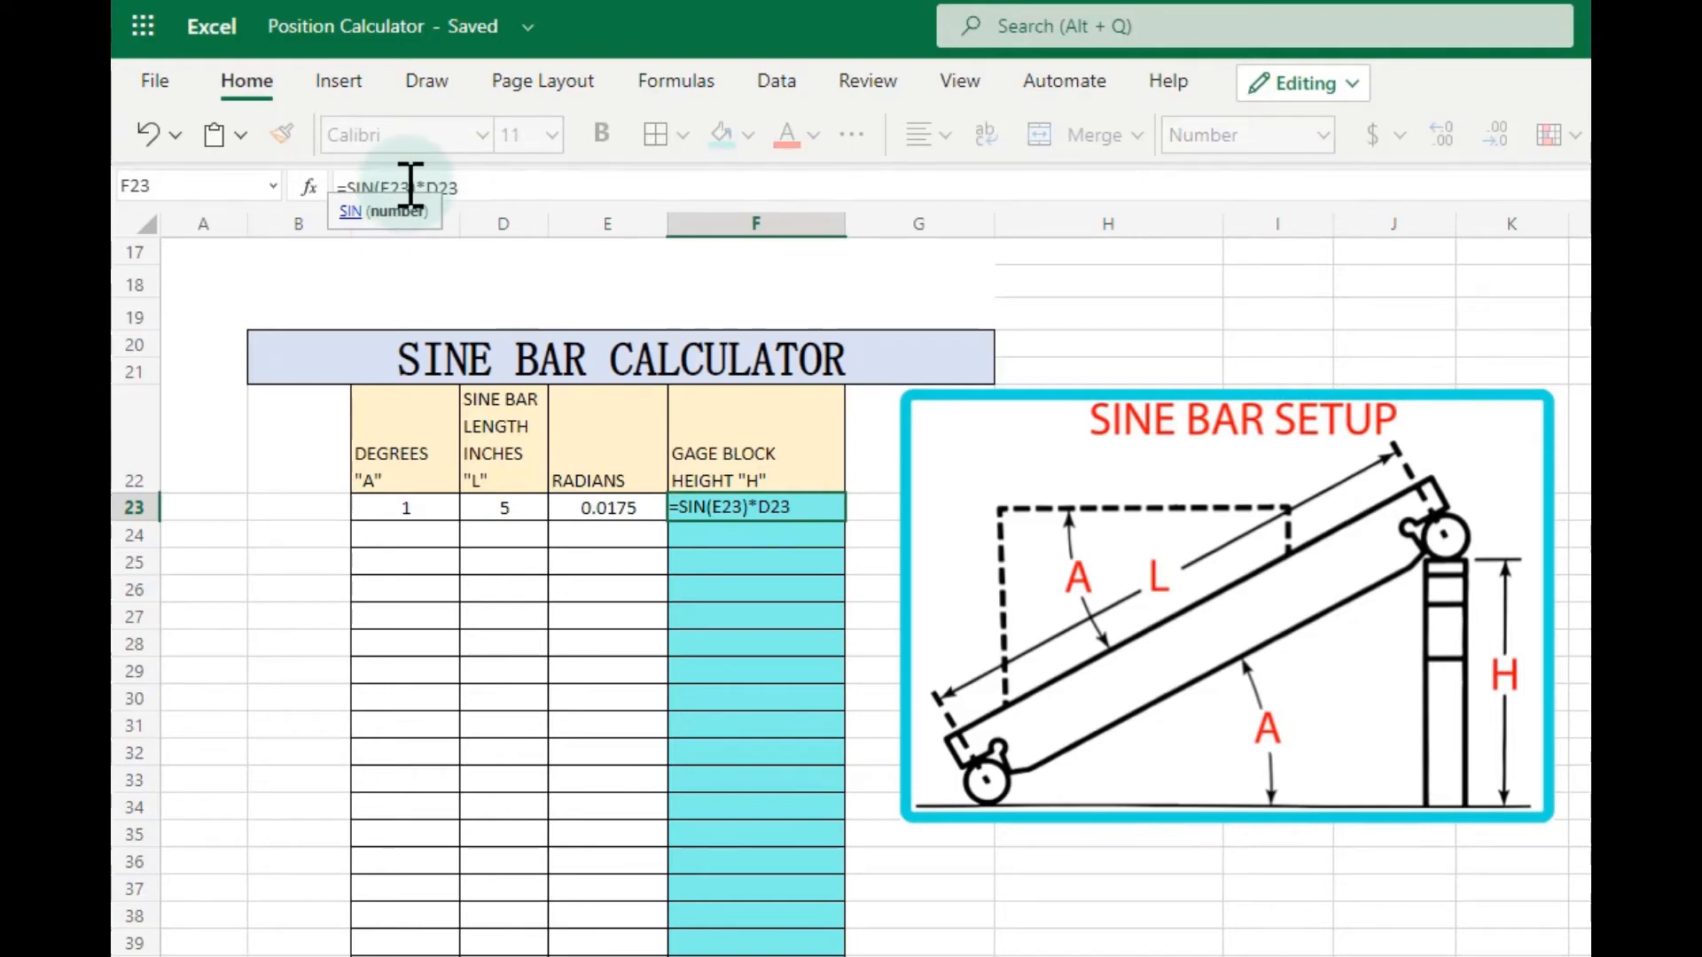
double_click(381, 187)
key("BackSpace")
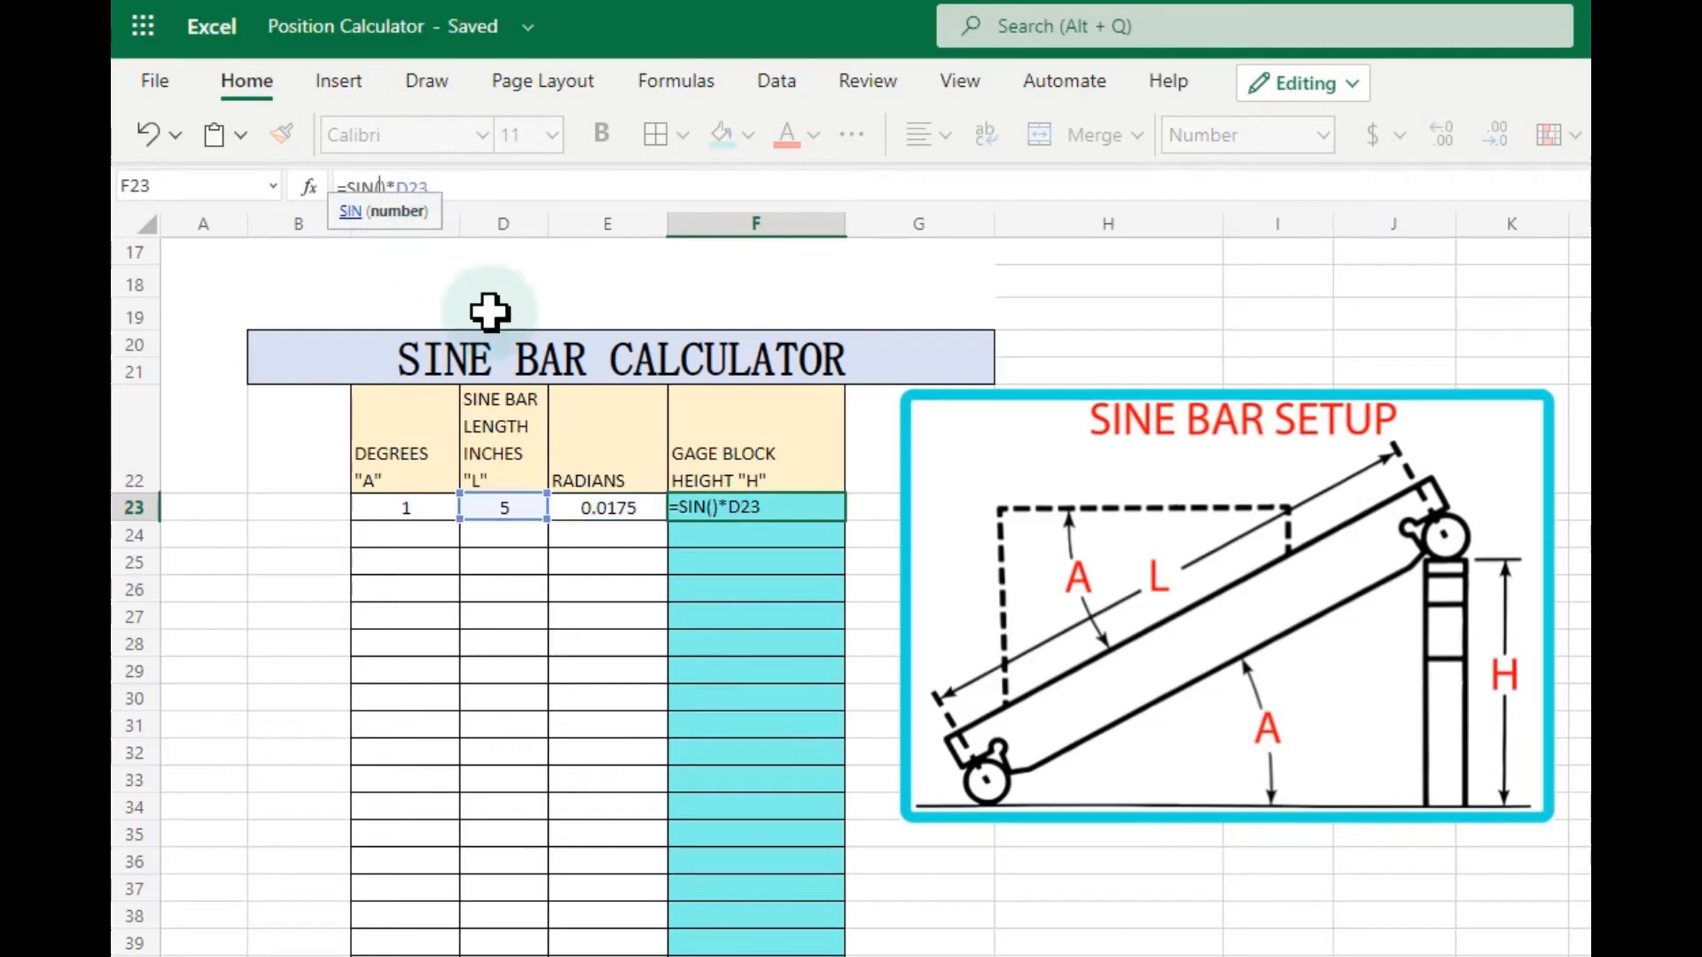
type("RADIAN")
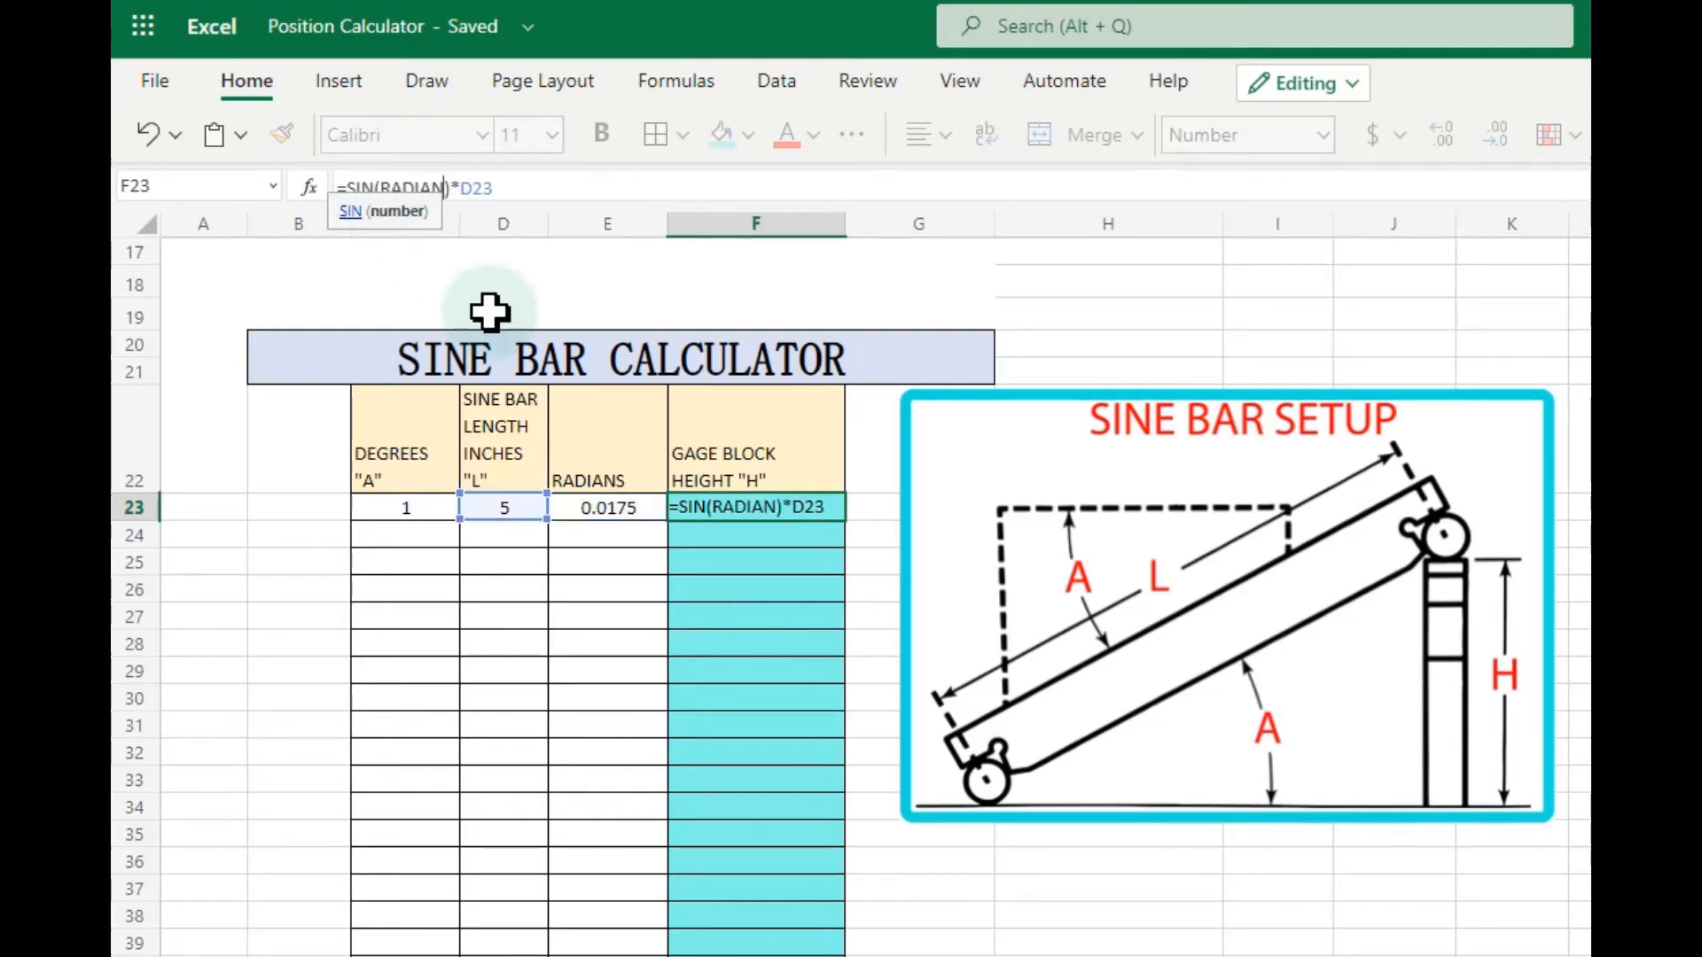
type("S(")
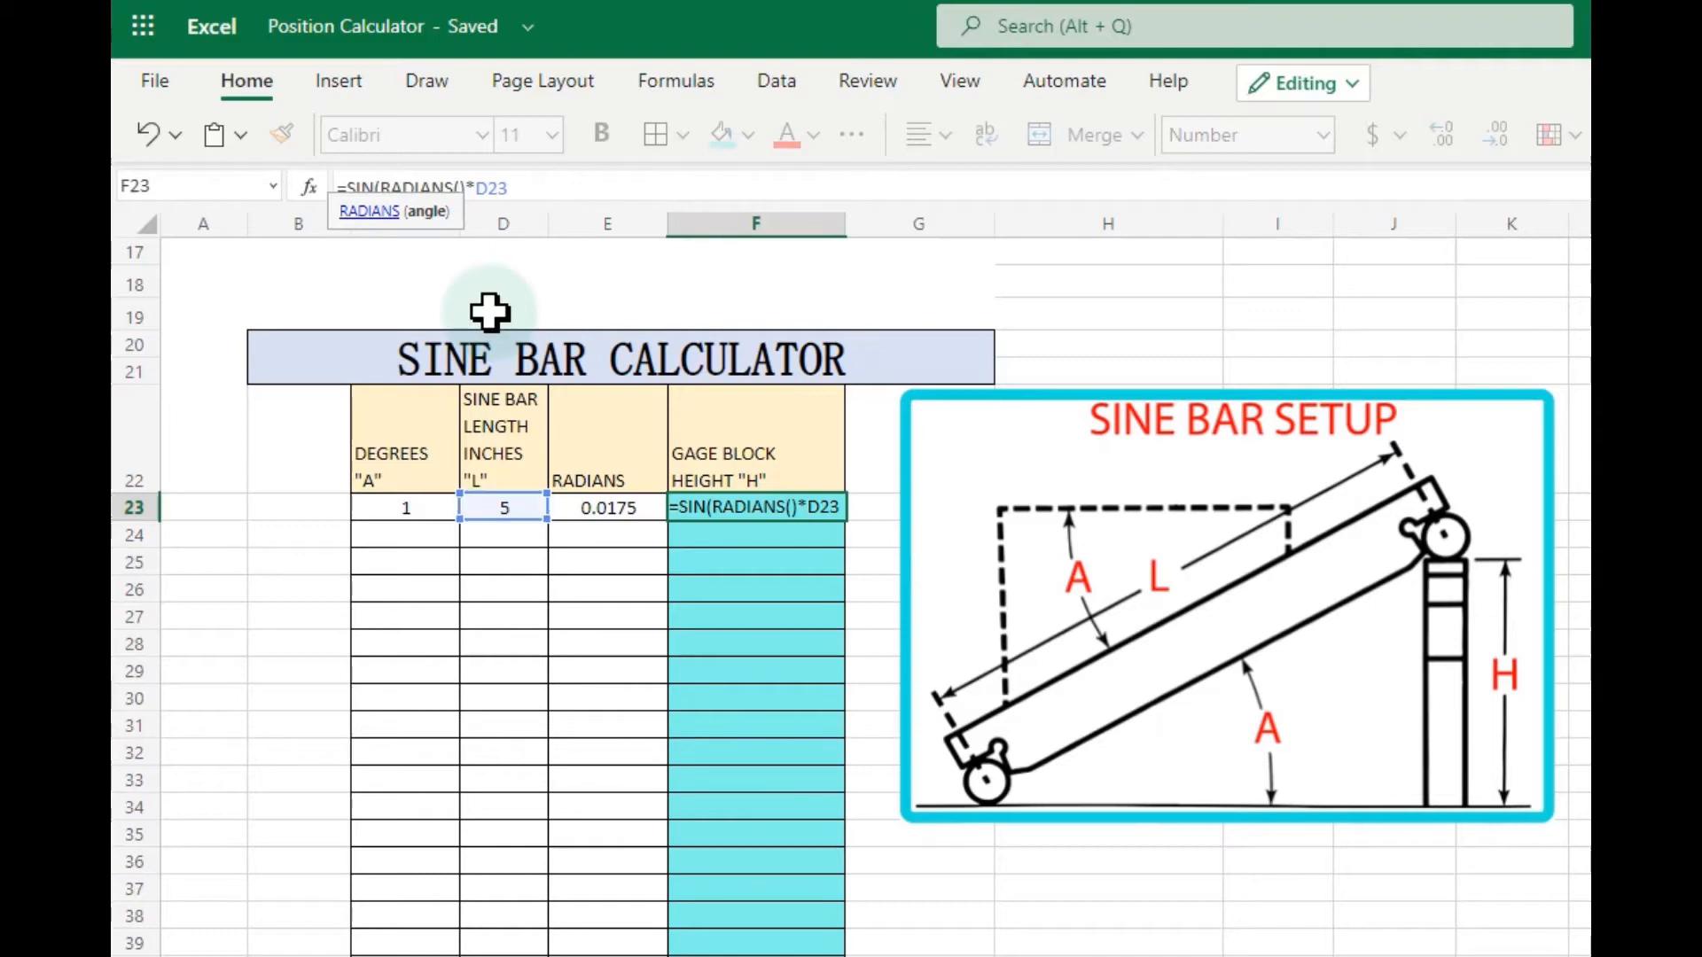
left_click(414, 507)
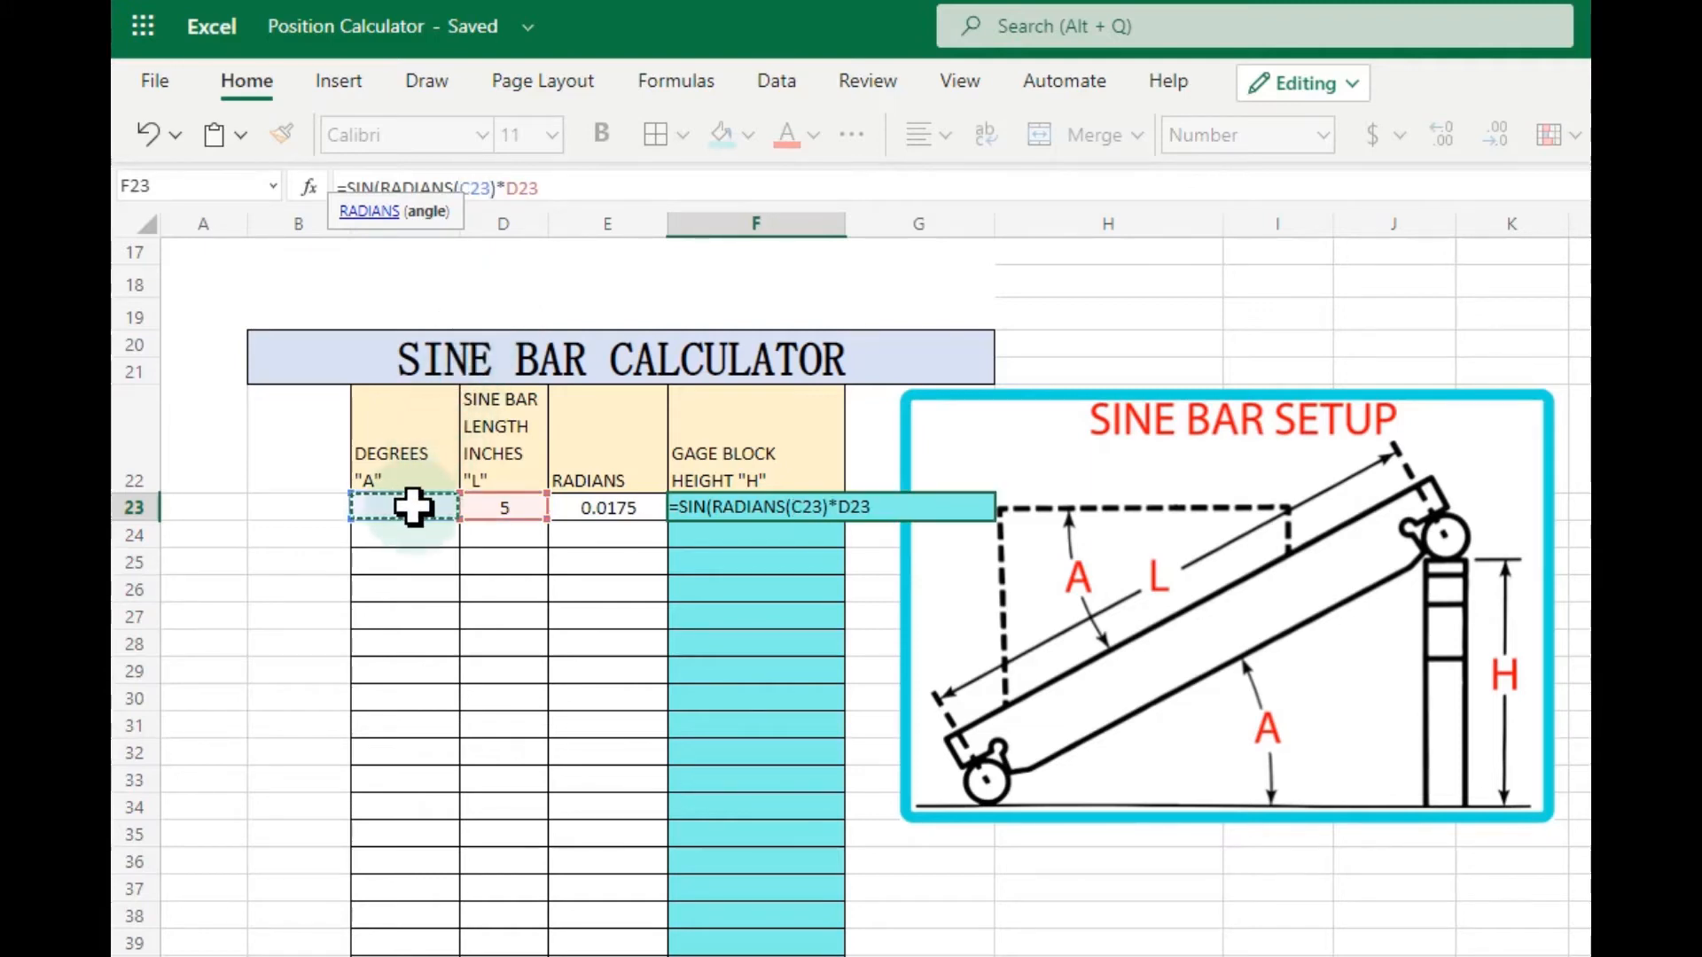
type(")")
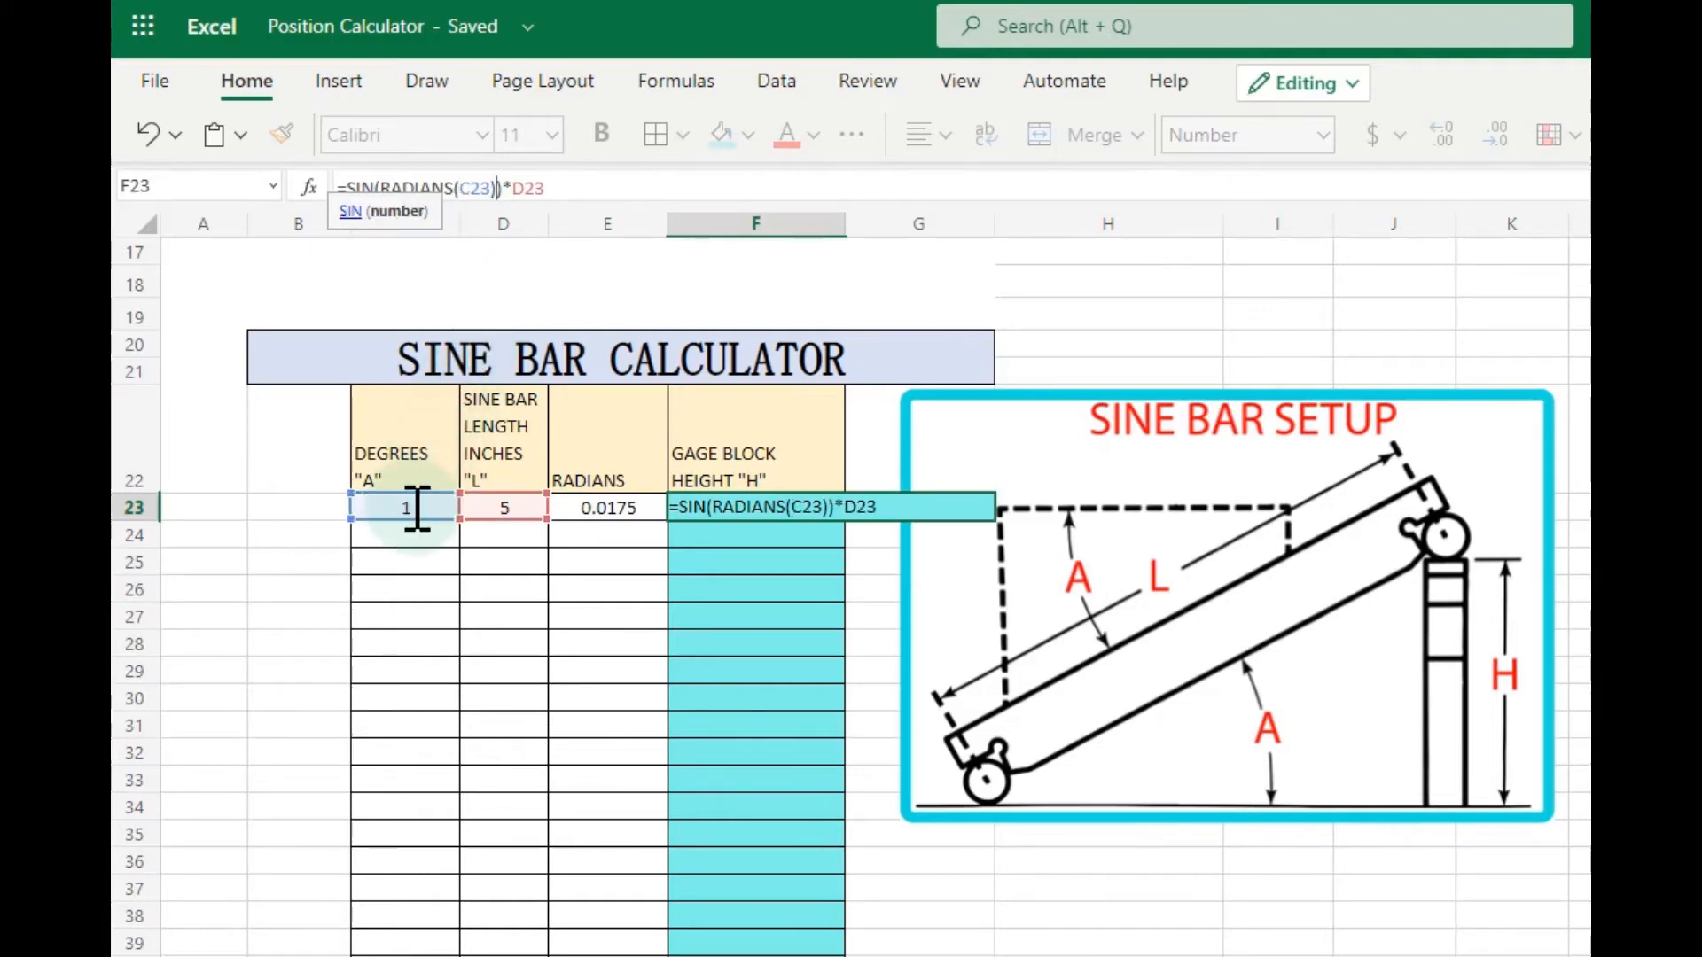
key("Return")
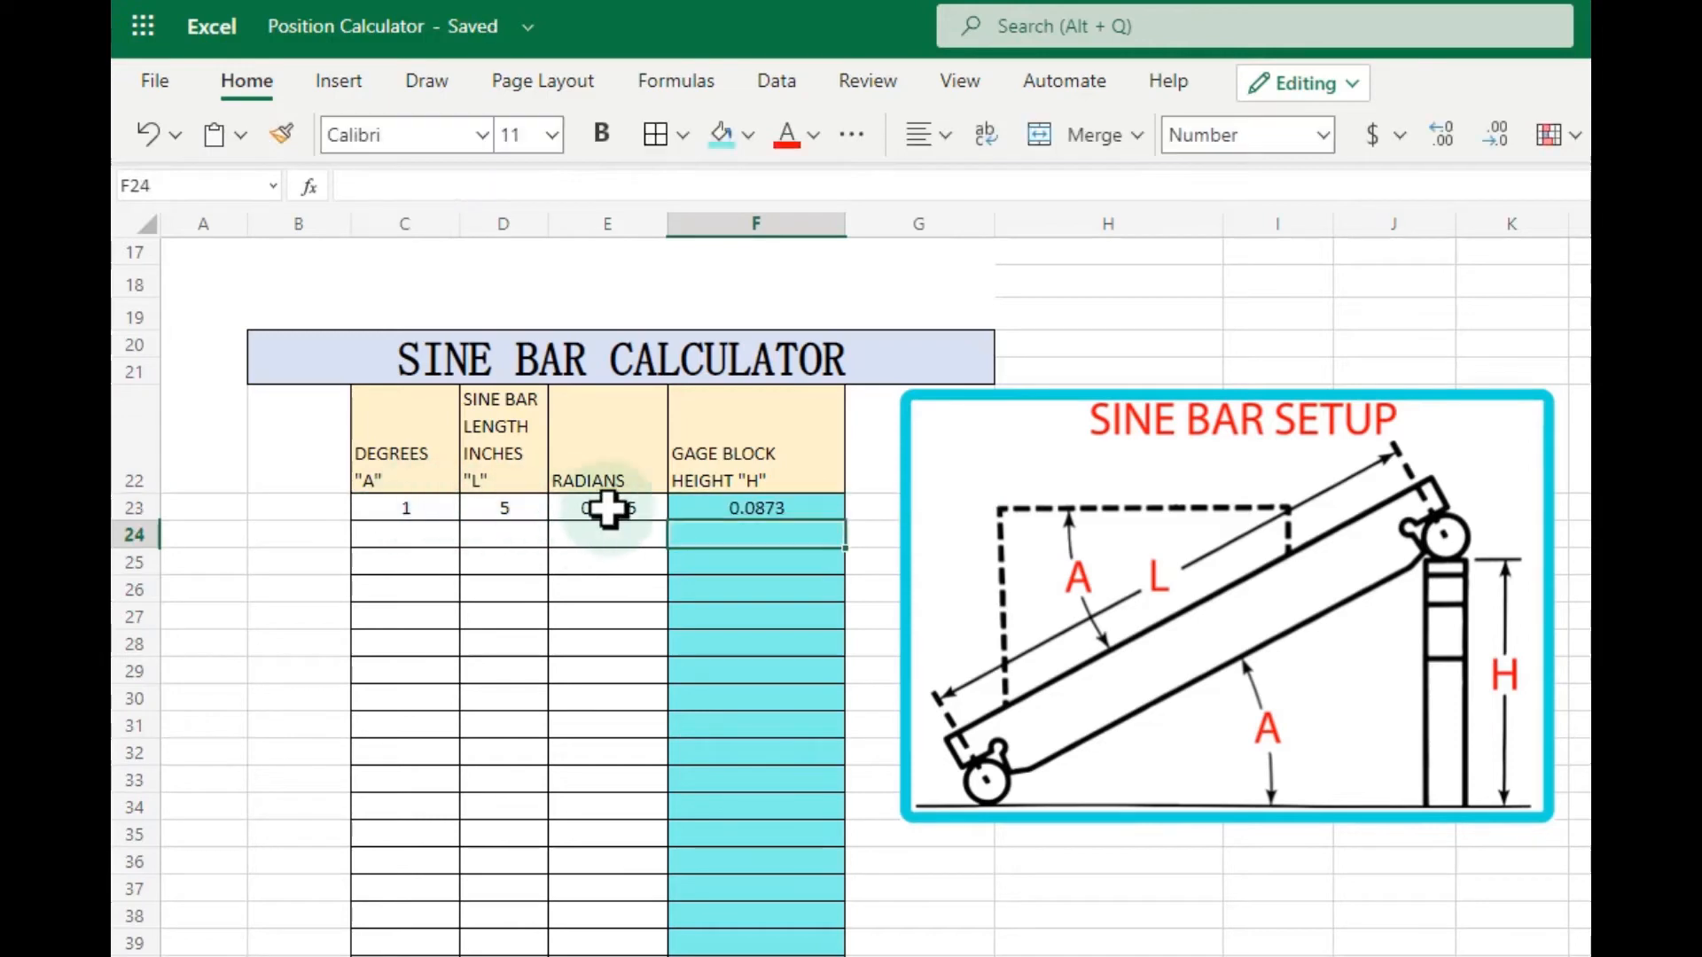
- Delete the RADIANS heading and the radians formula in E22:E23
left_click(760, 507)
left_click_drag(625, 443, 627, 507)
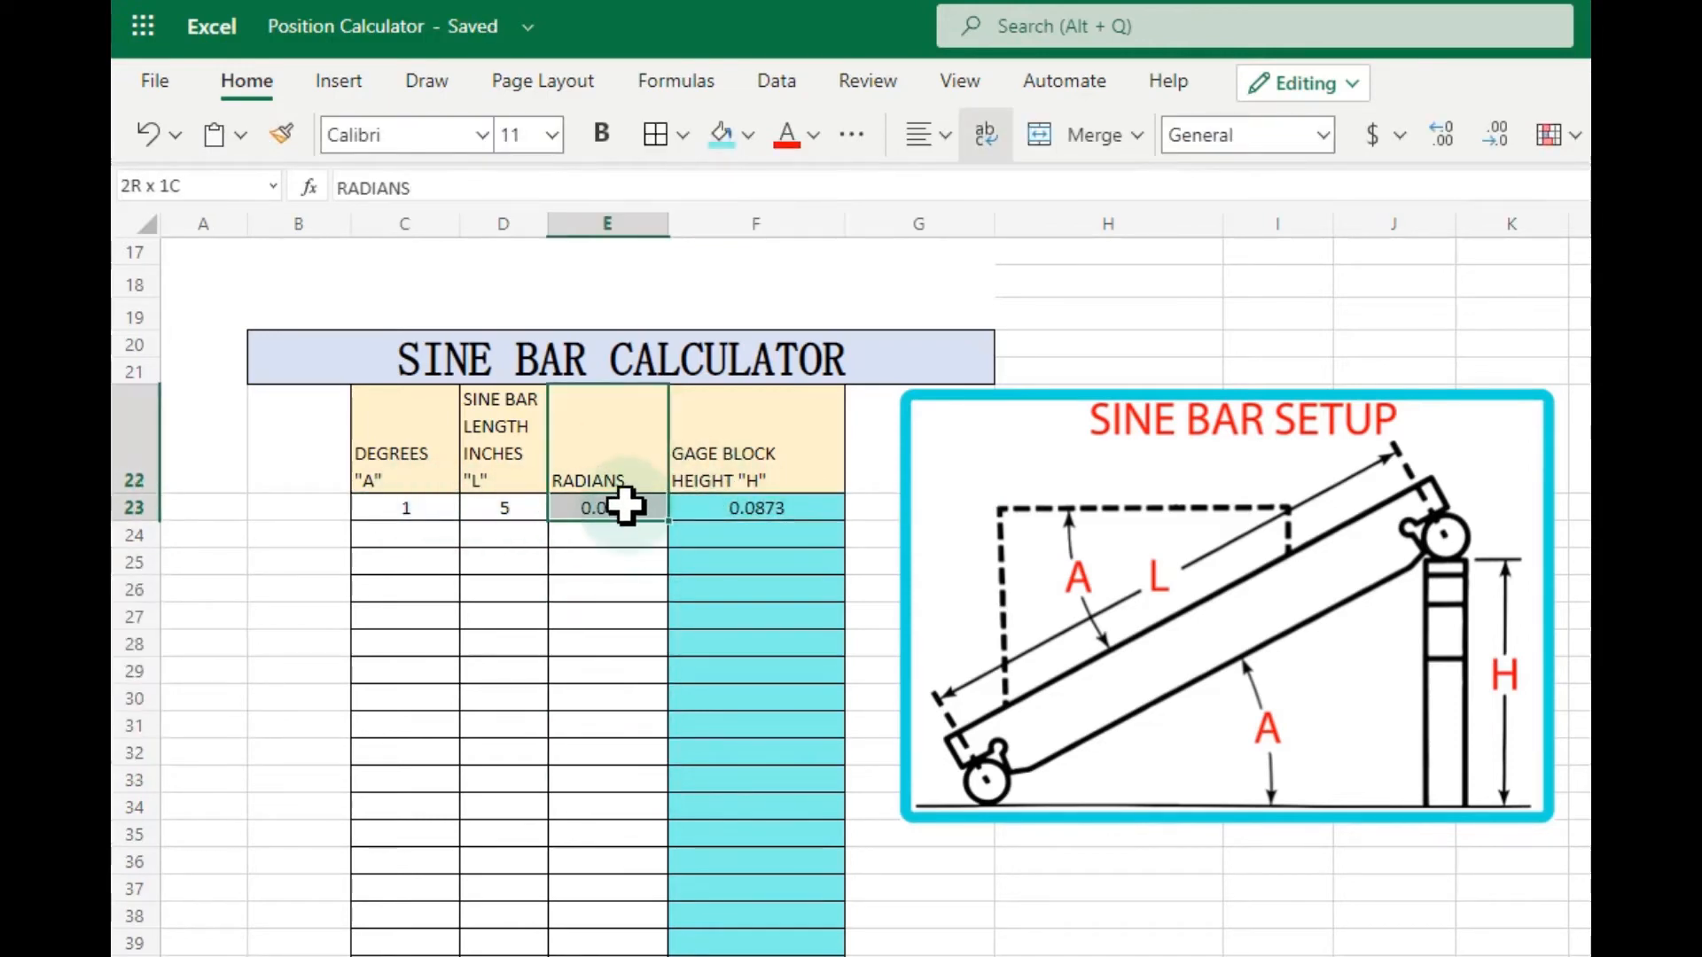
key("Delete")
left_click(699, 644)
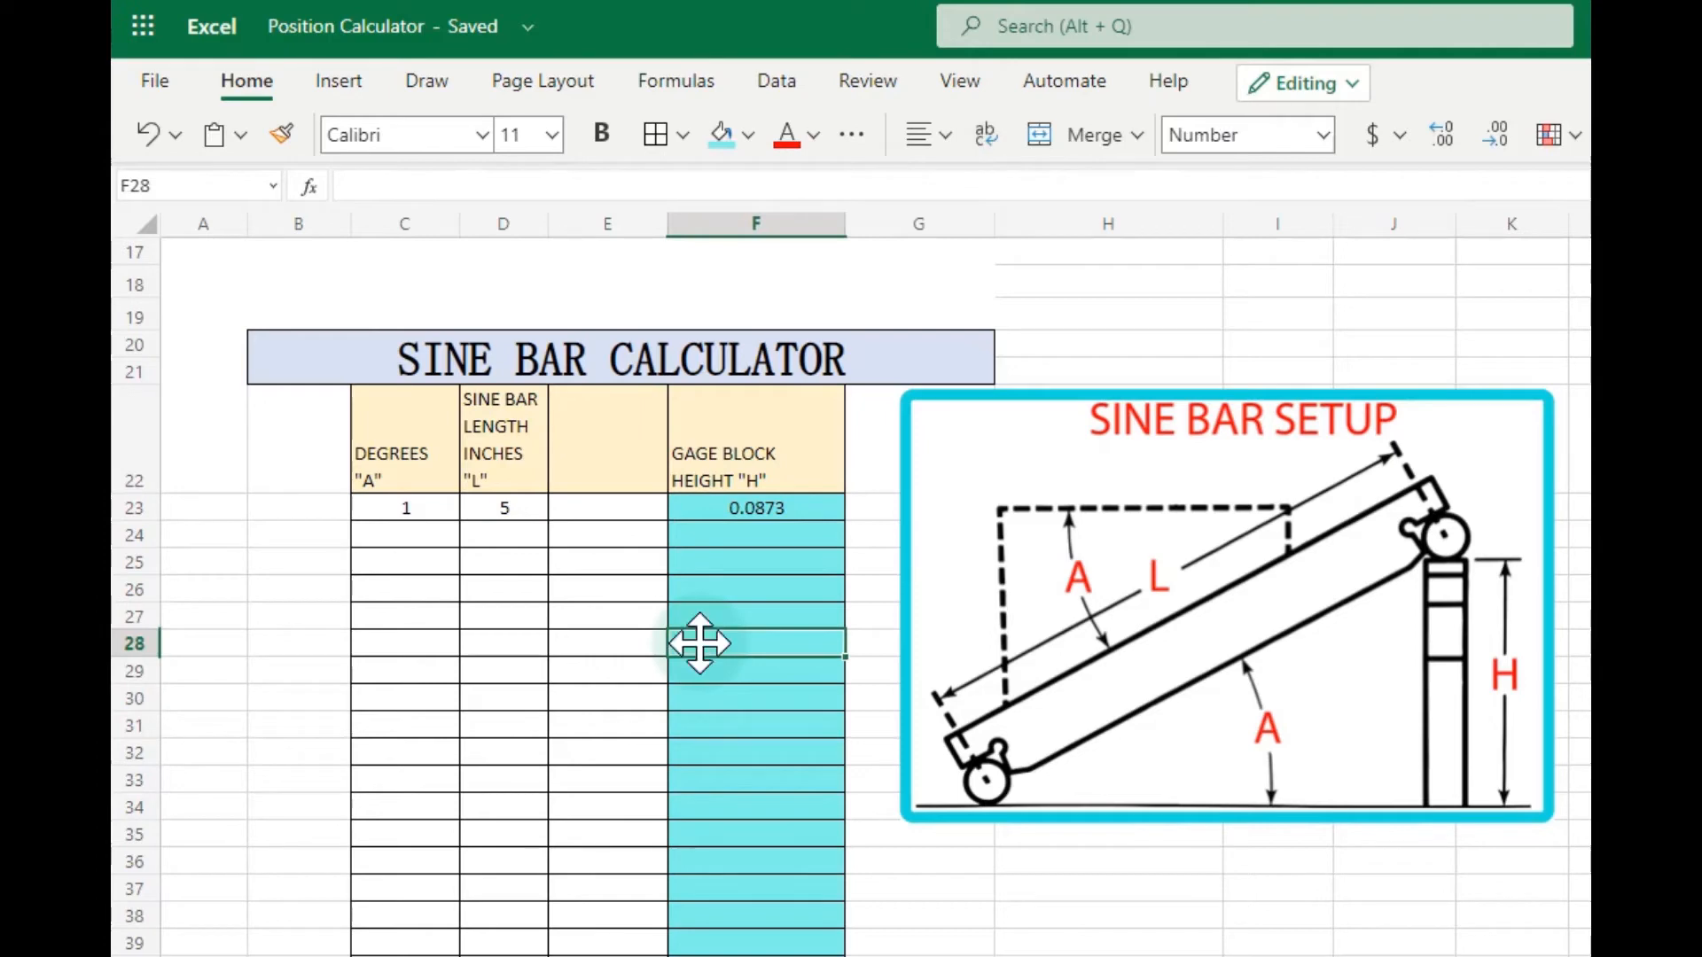
- Enter 2 and 3 degrees in C24 and C25 below the first angle
left_click(411, 506)
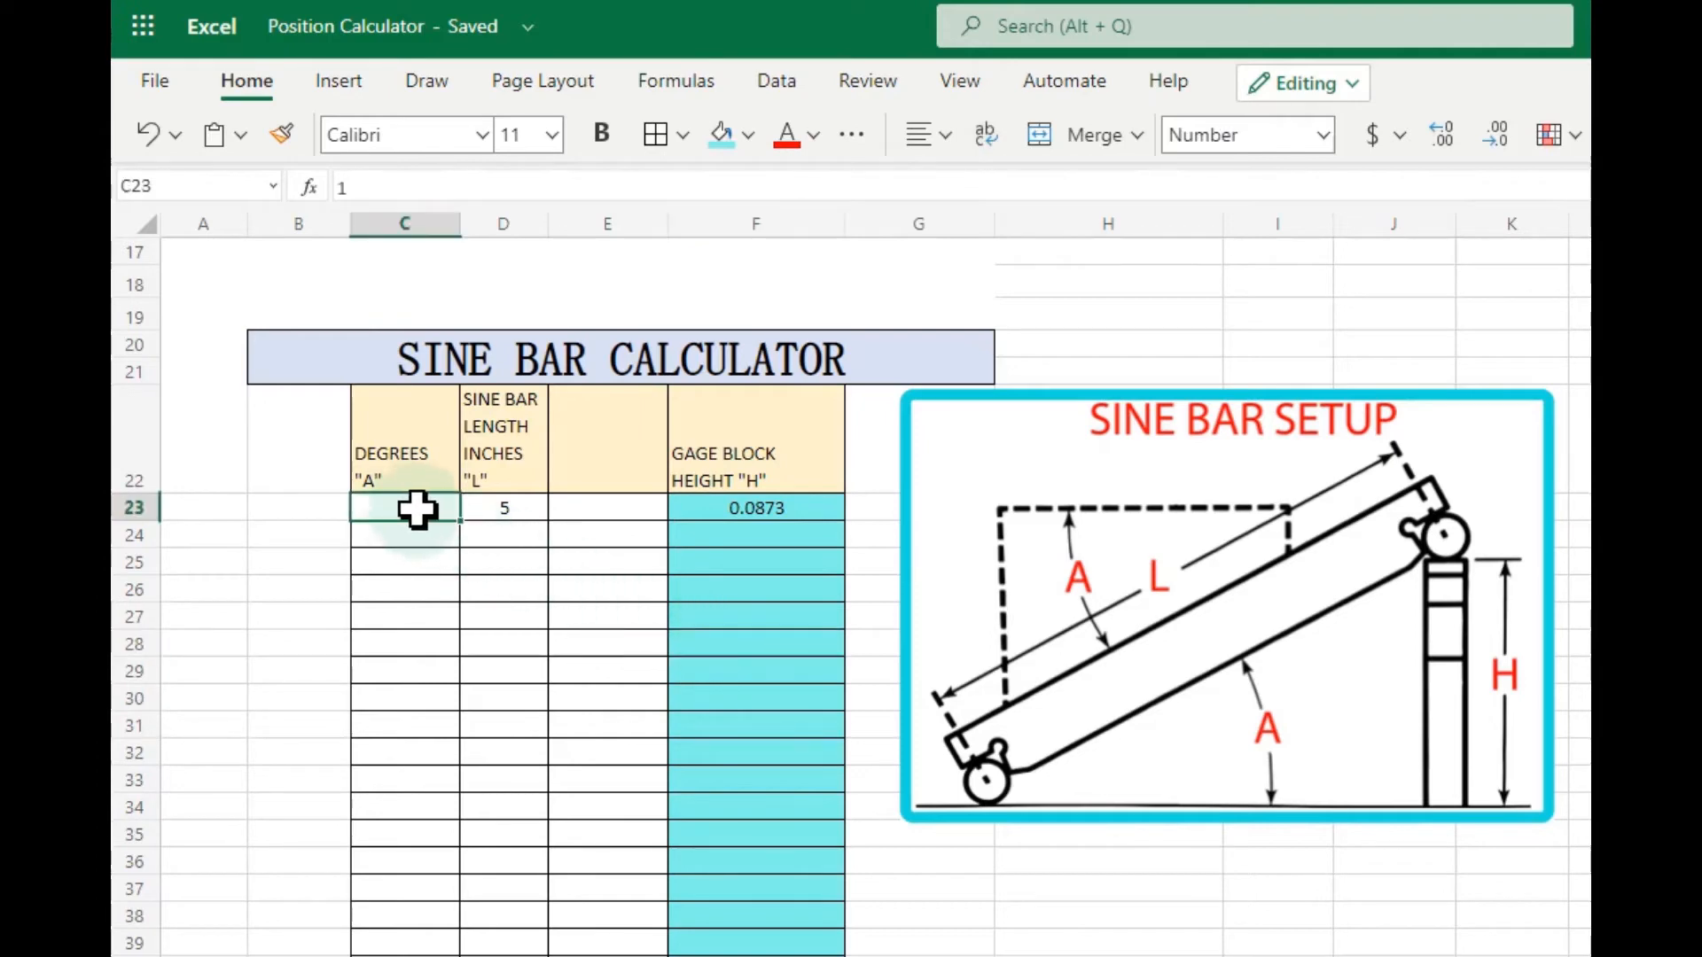
left_click(418, 536)
type("2")
key("Return")
type("3")
key("Return")
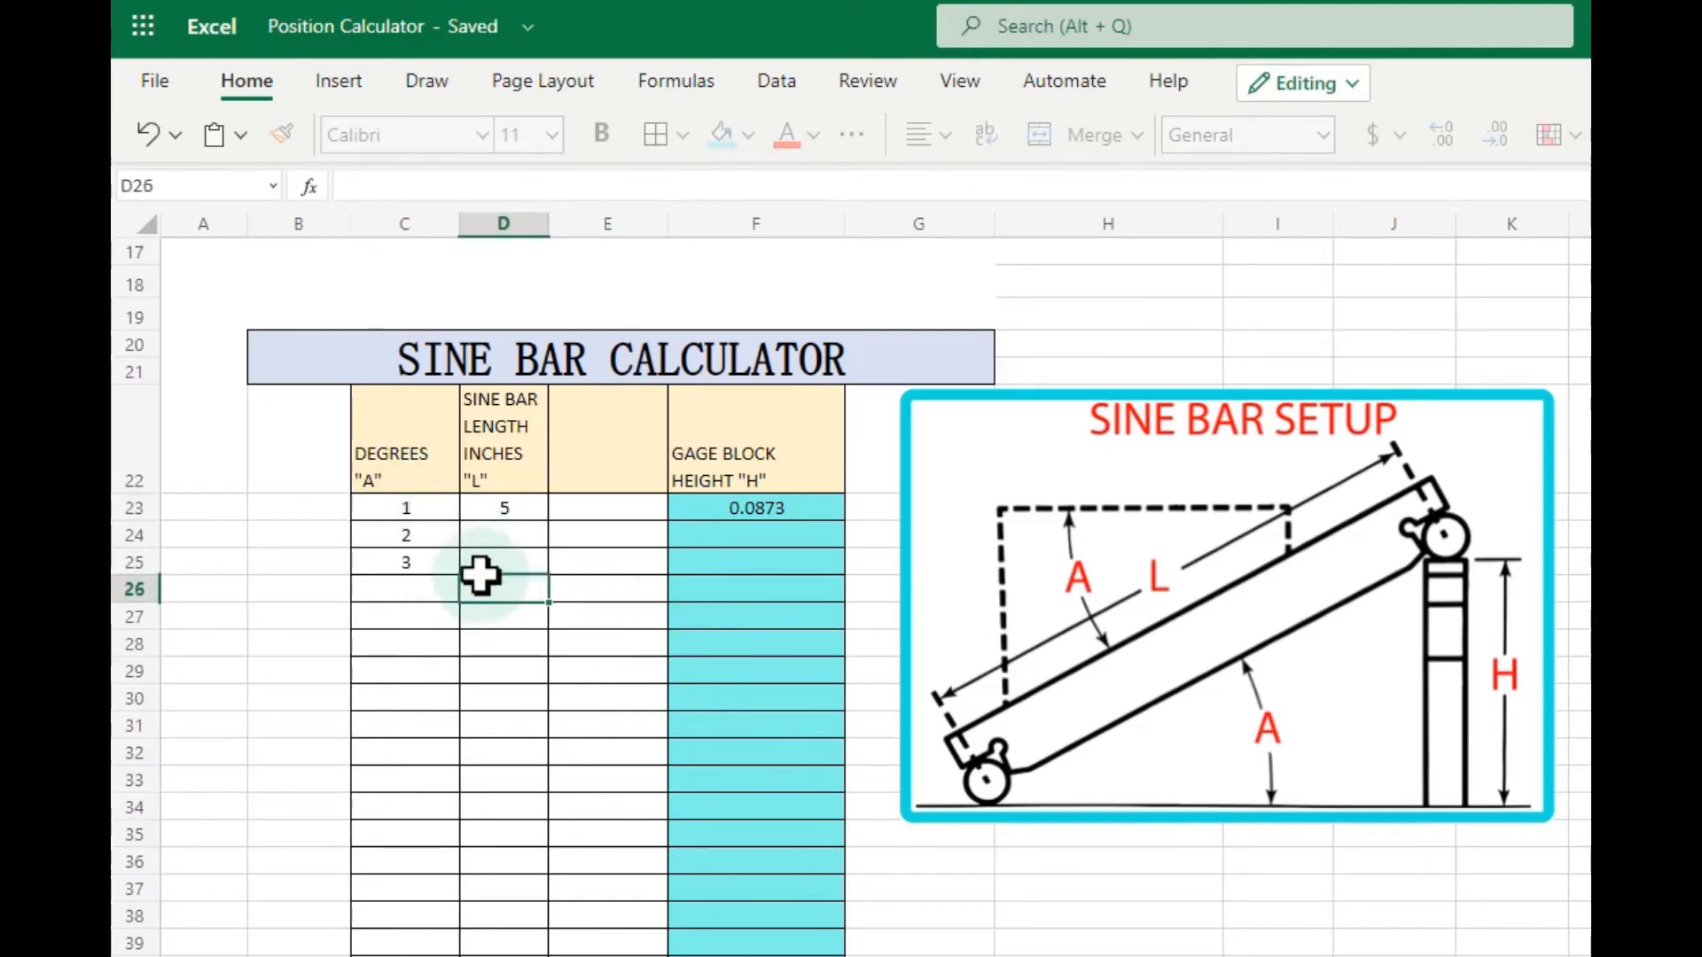
- Fill the degrees, lengths and height formula down past row 39, with degrees and lengths increasing by 1
left_click_drag(406, 507, 802, 541)
left_click(771, 511)
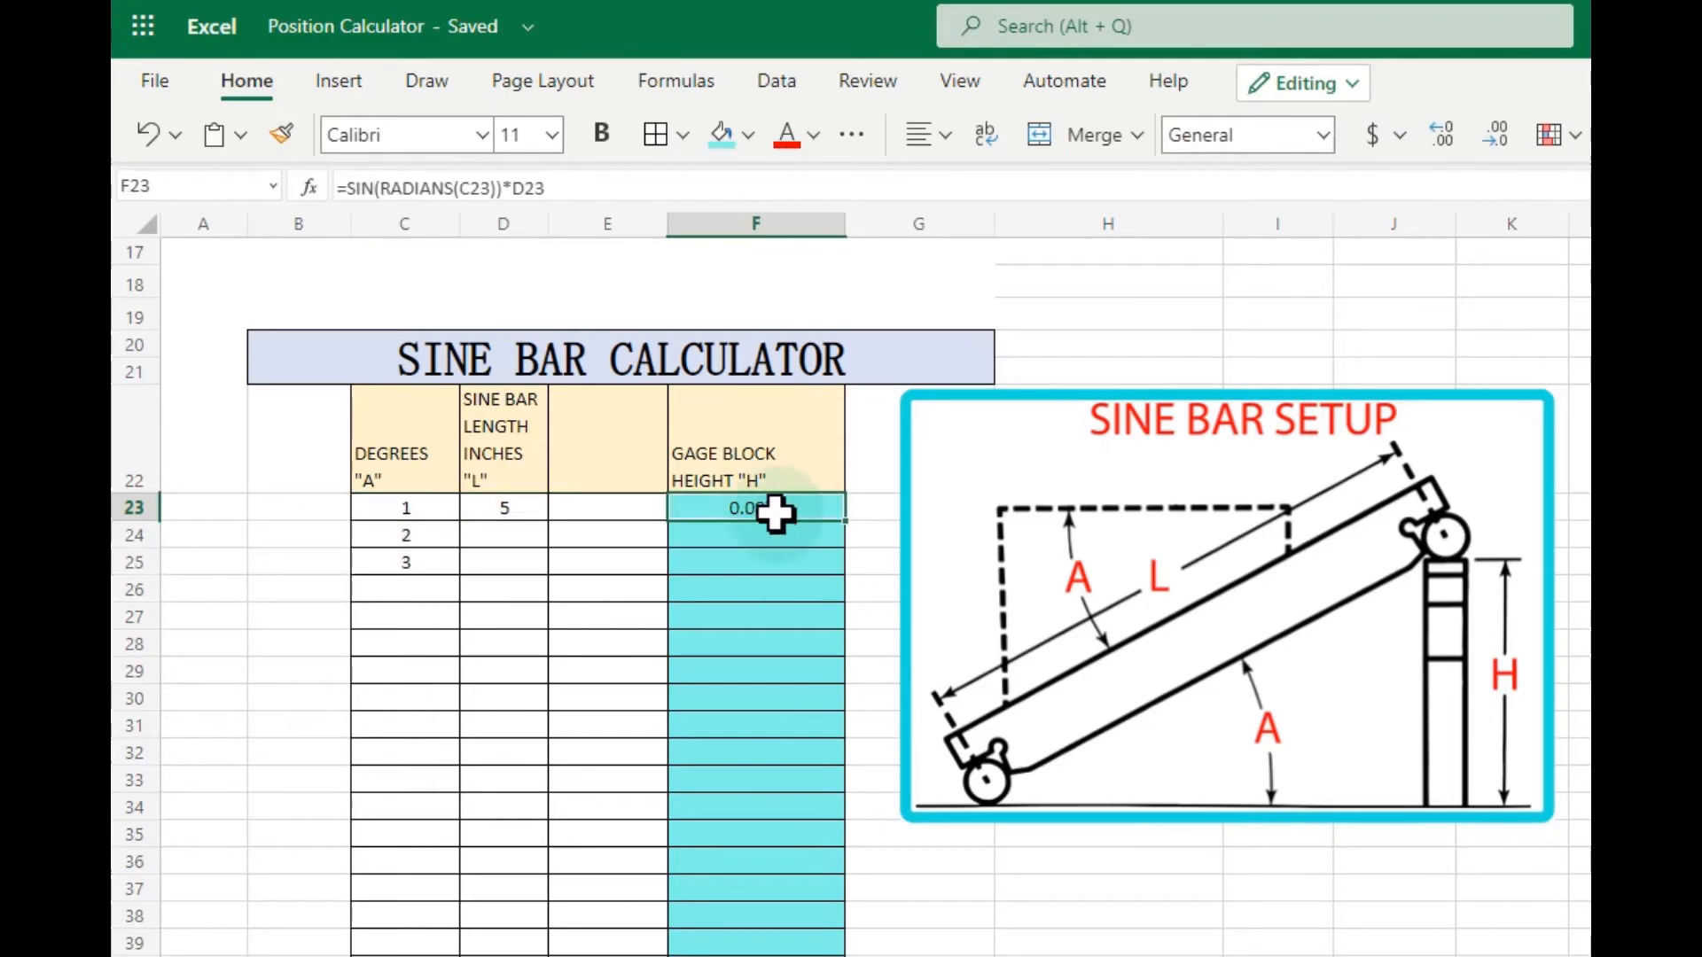
left_click(530, 503)
left_click_drag(530, 502, 801, 508)
left_click_drag(845, 520, 824, 560)
left_click_drag(406, 509, 843, 953)
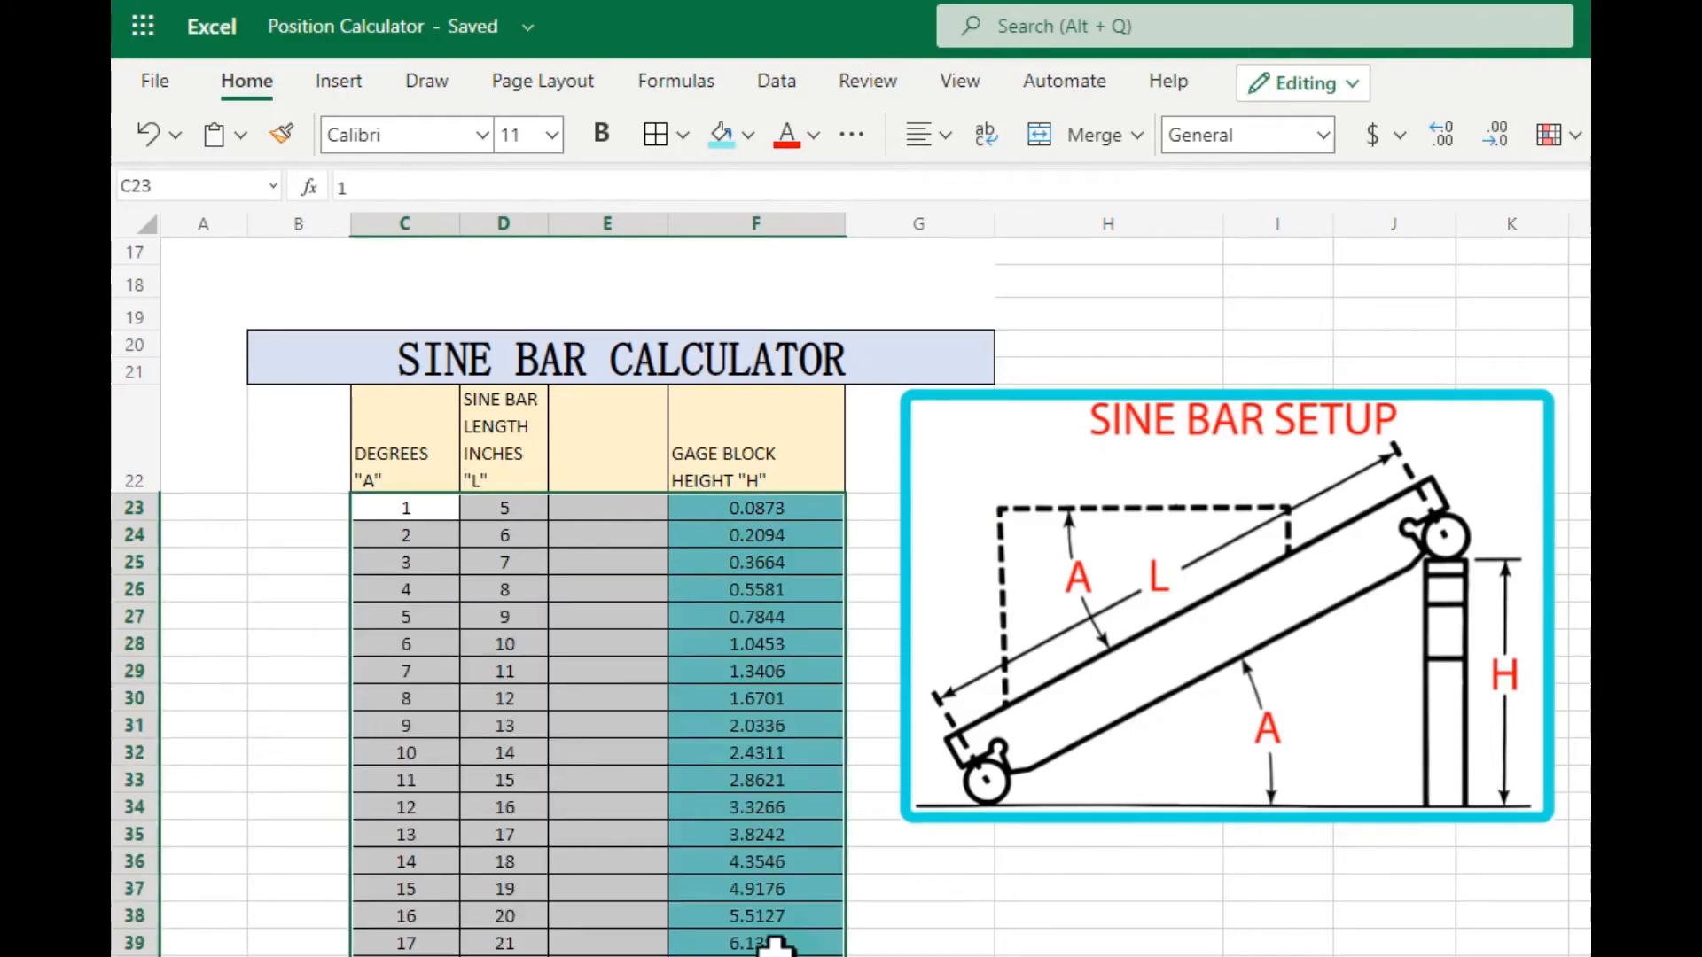
left_click(621, 437)
left_click_drag(620, 437, 613, 956)
left_click(1015, 956)
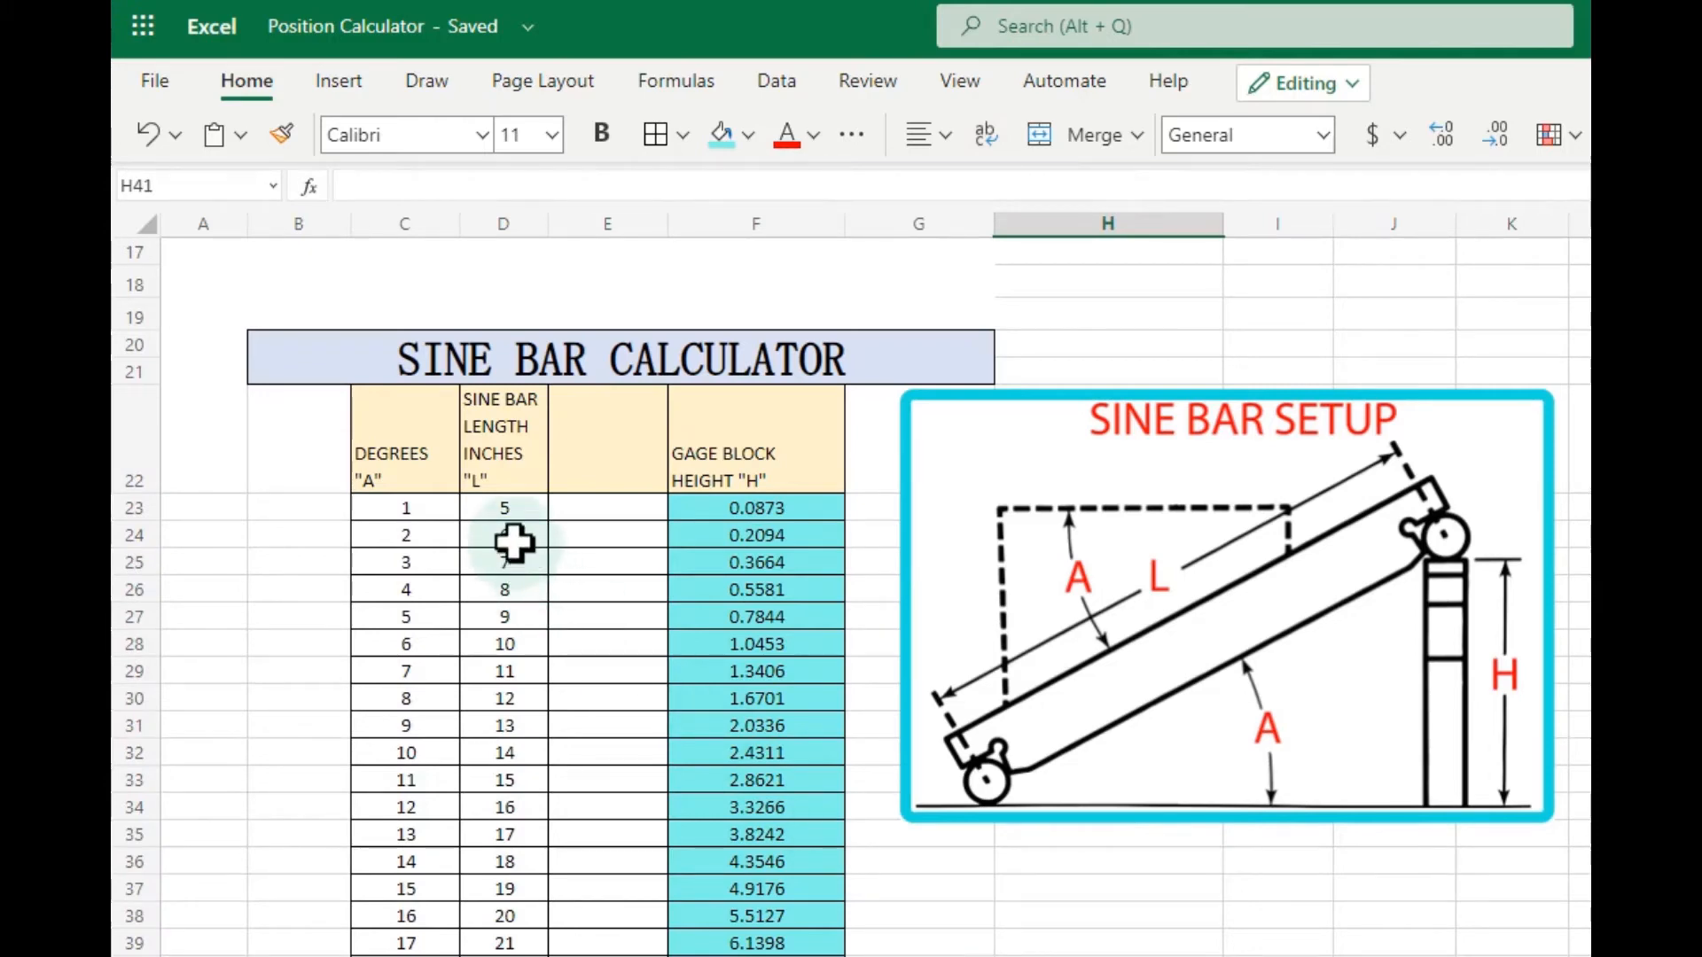
- Clear the sine bar lengths below D23 and copy the length 5 down the column to the last calculator row
left_click_drag(509, 535, 532, 956)
key("Delete")
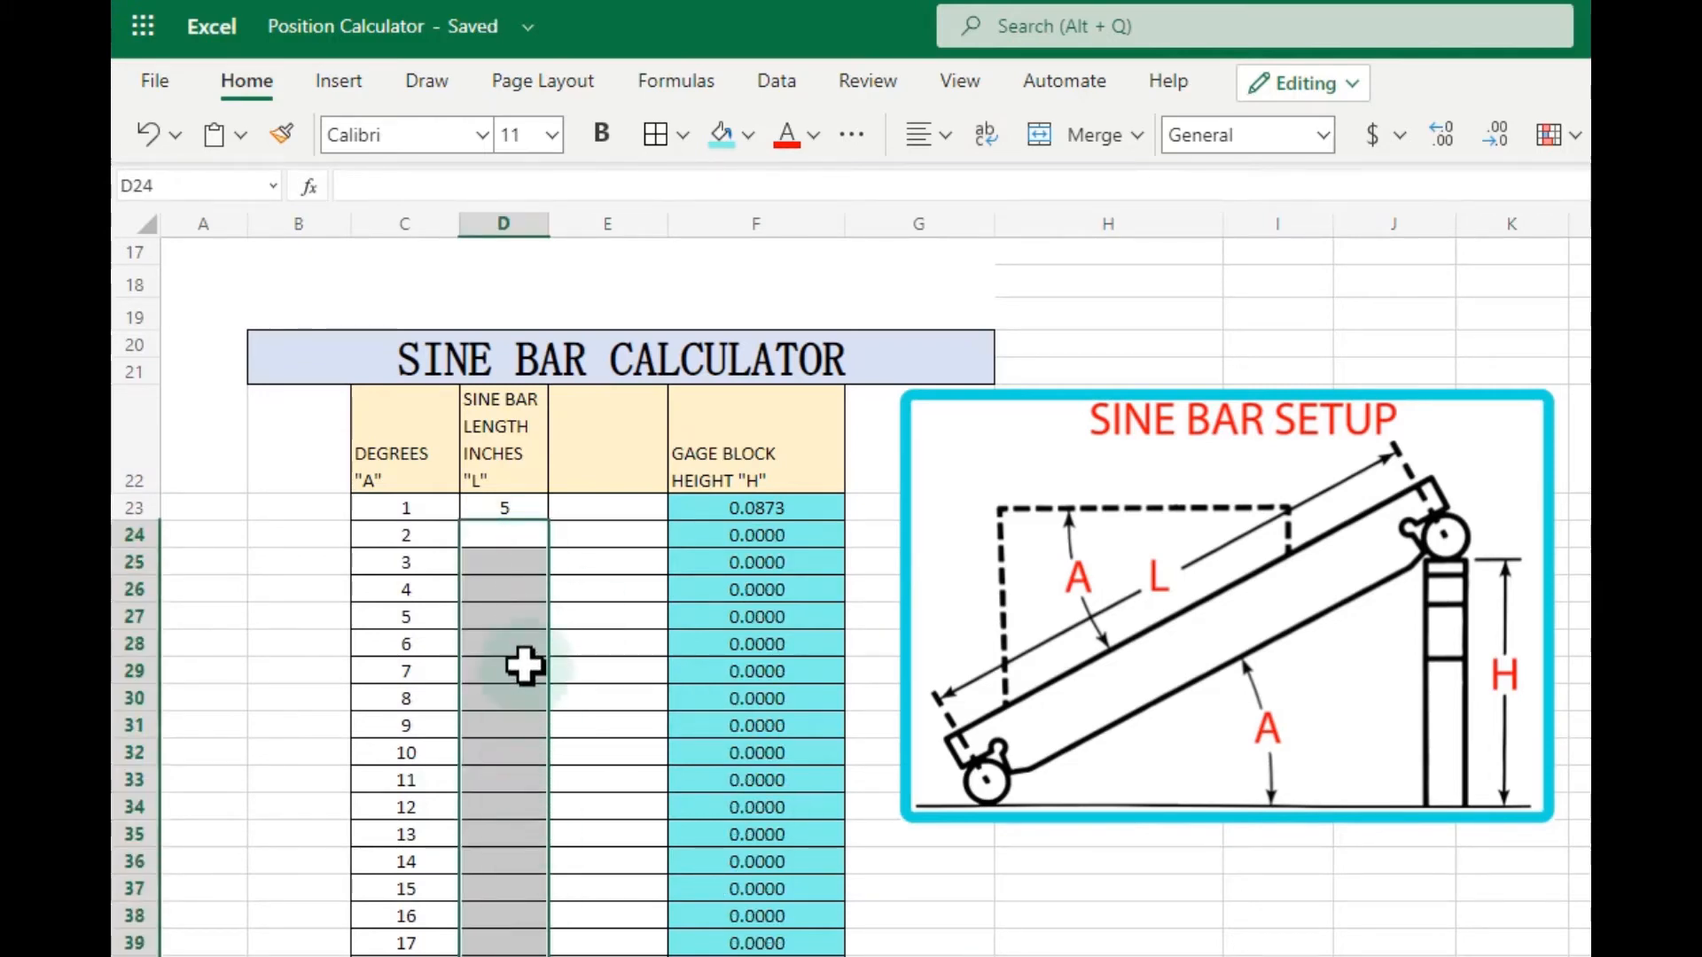
left_click(519, 507)
left_click_drag(548, 523, 532, 956)
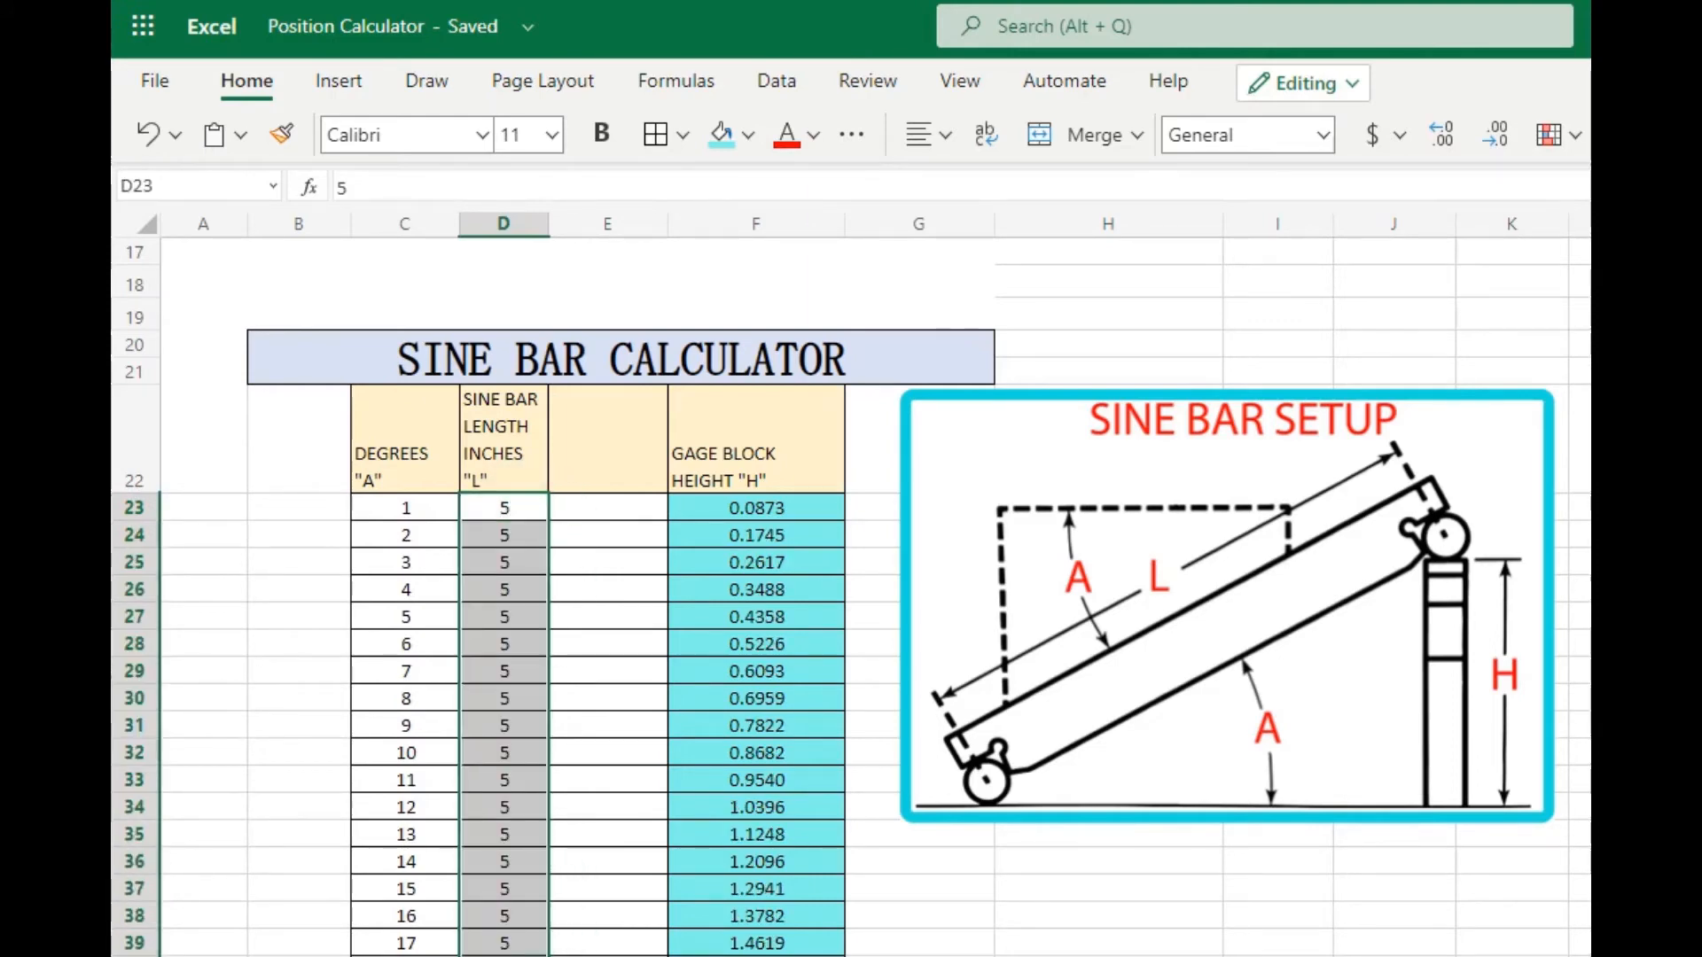
left_click(533, 513)
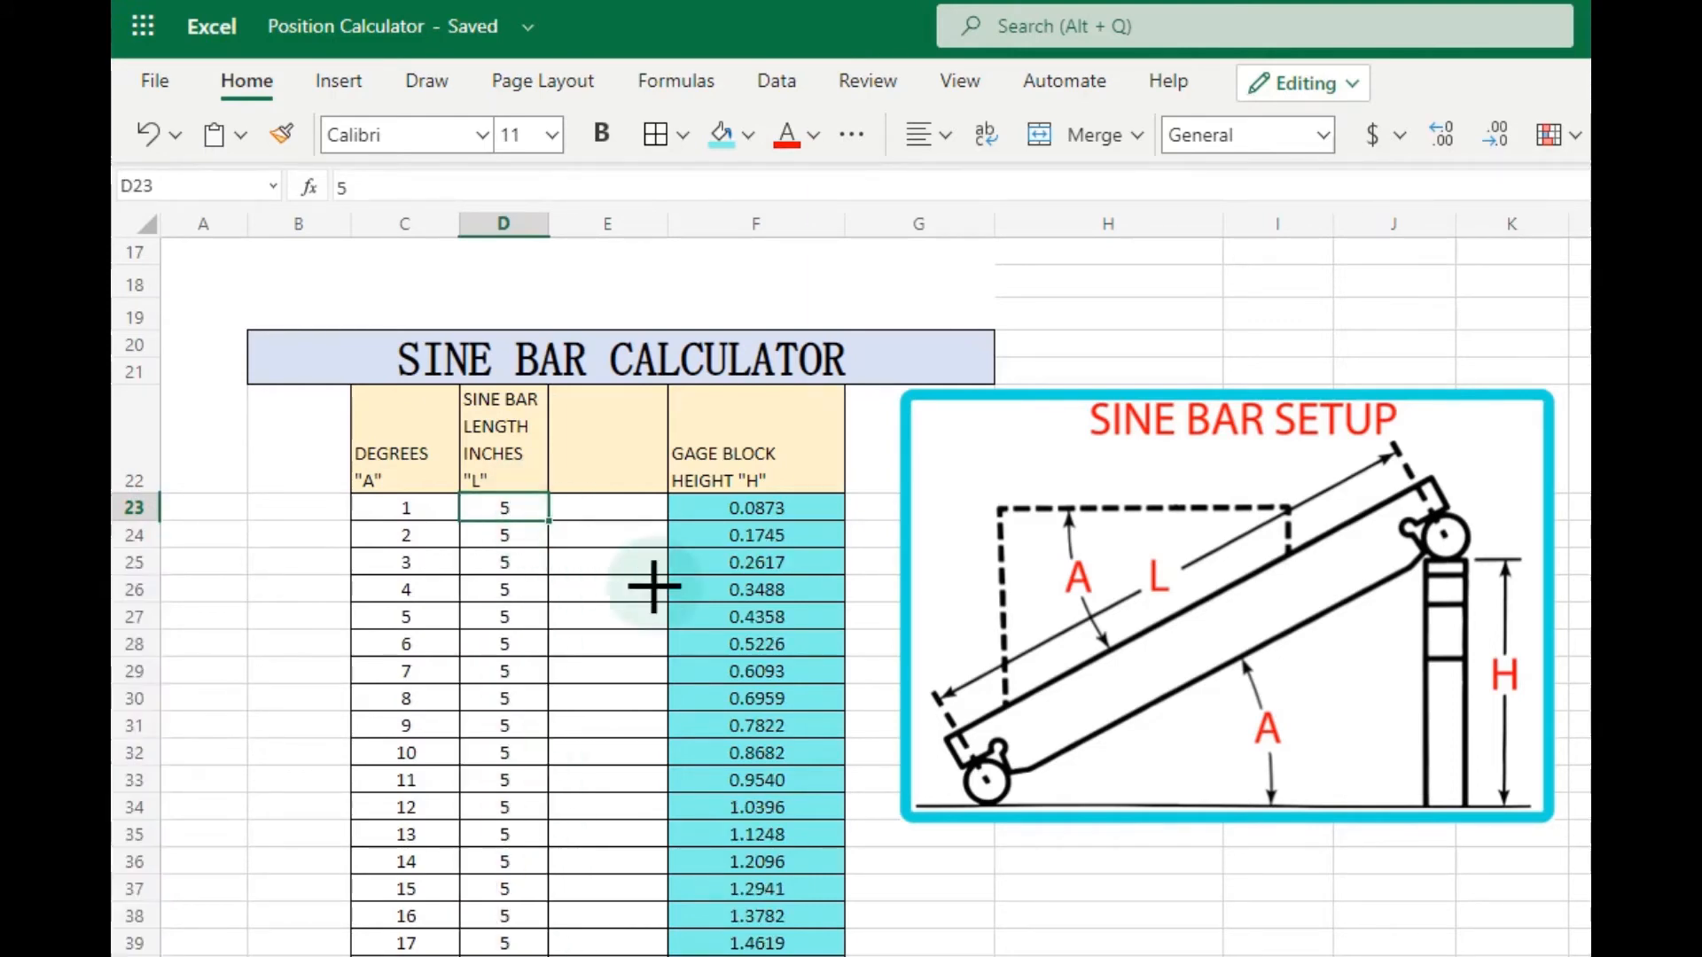
- Inspect the gage block height formulas in F30, F35 and F39 and the cells they reference
left_click(778, 697)
left_click(587, 187)
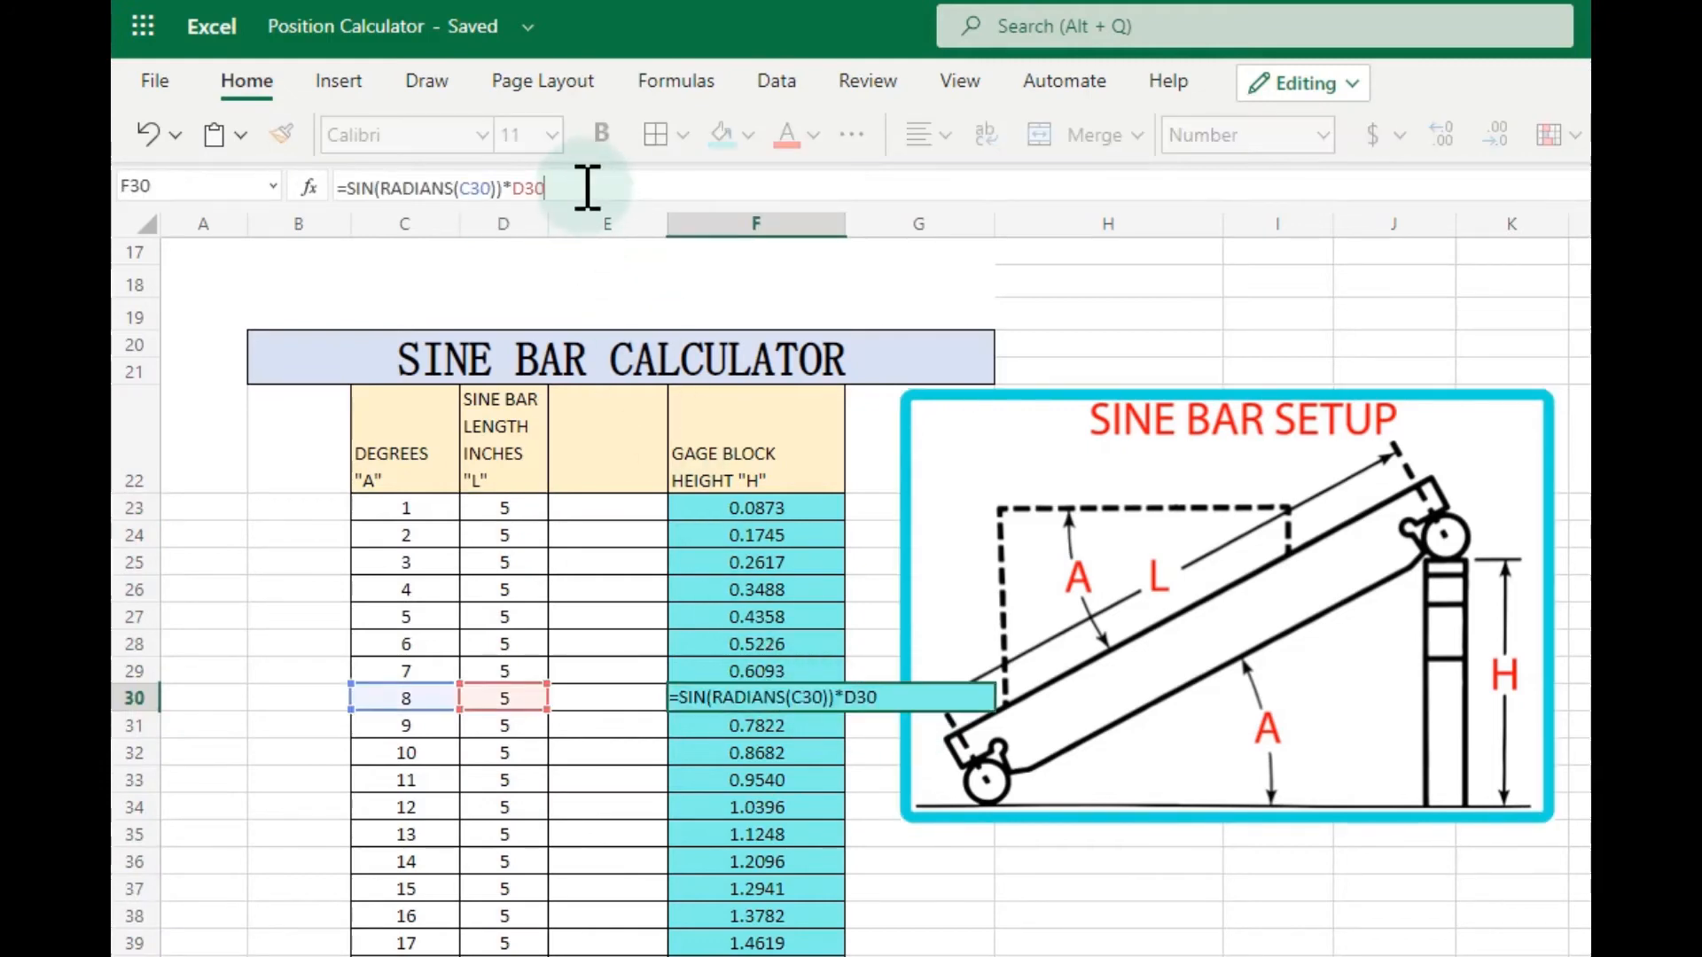
left_click(741, 829)
left_click(600, 187)
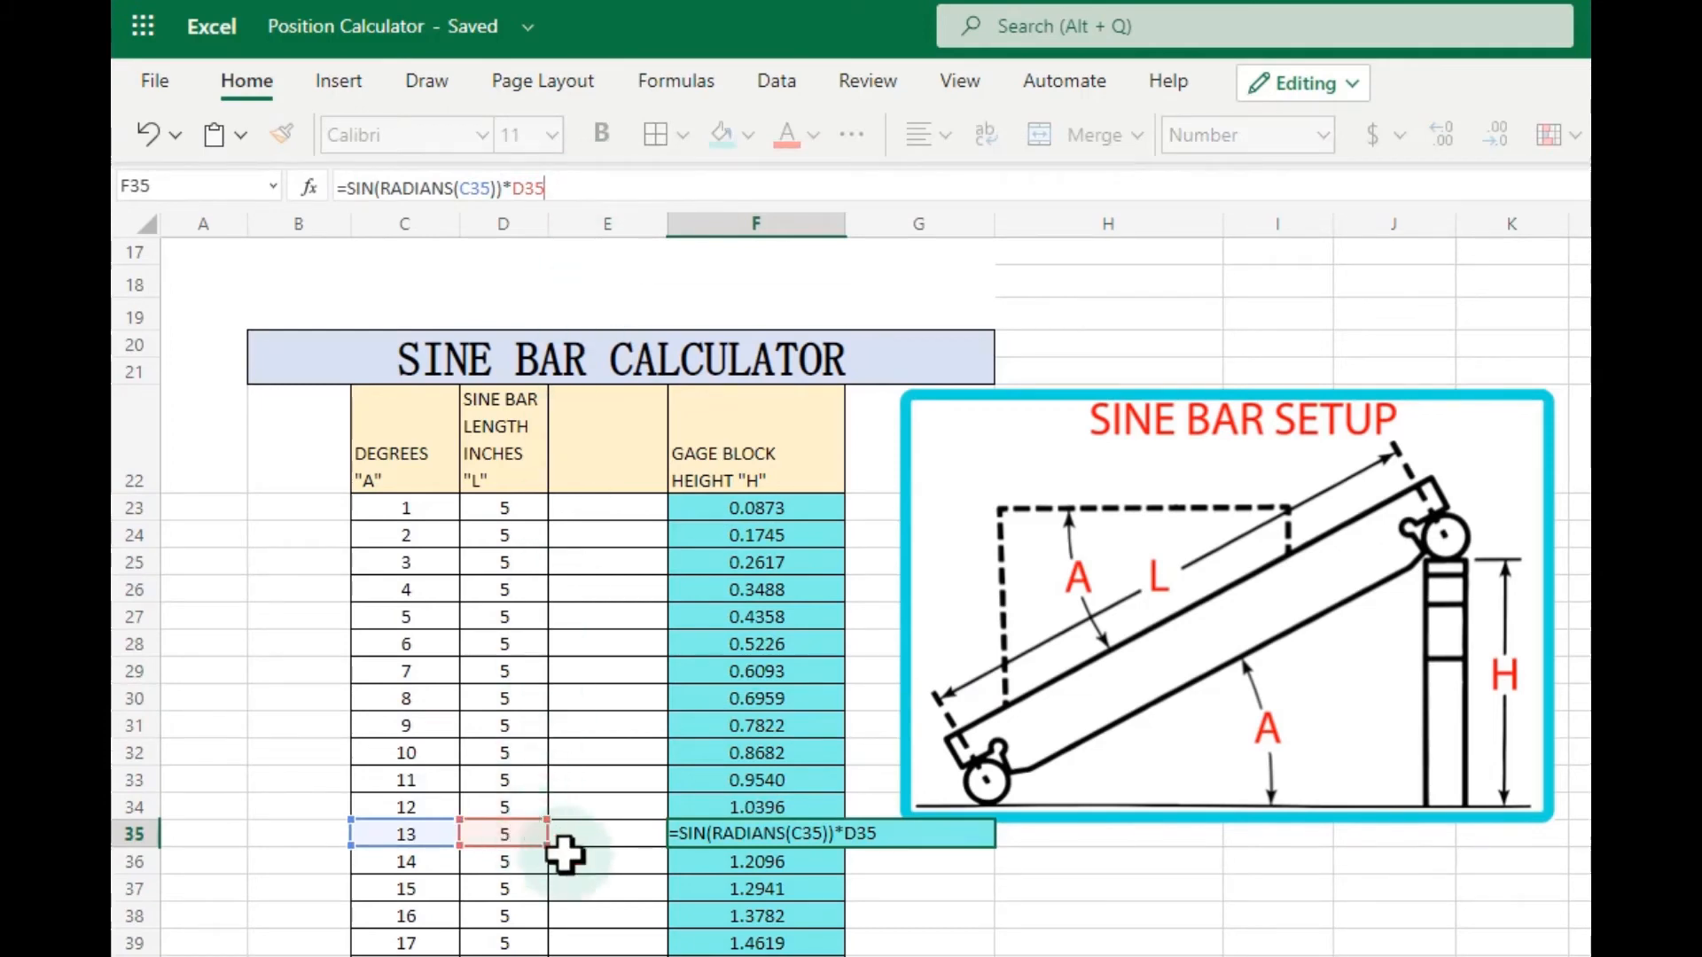
left_click(722, 938)
left_click(598, 188)
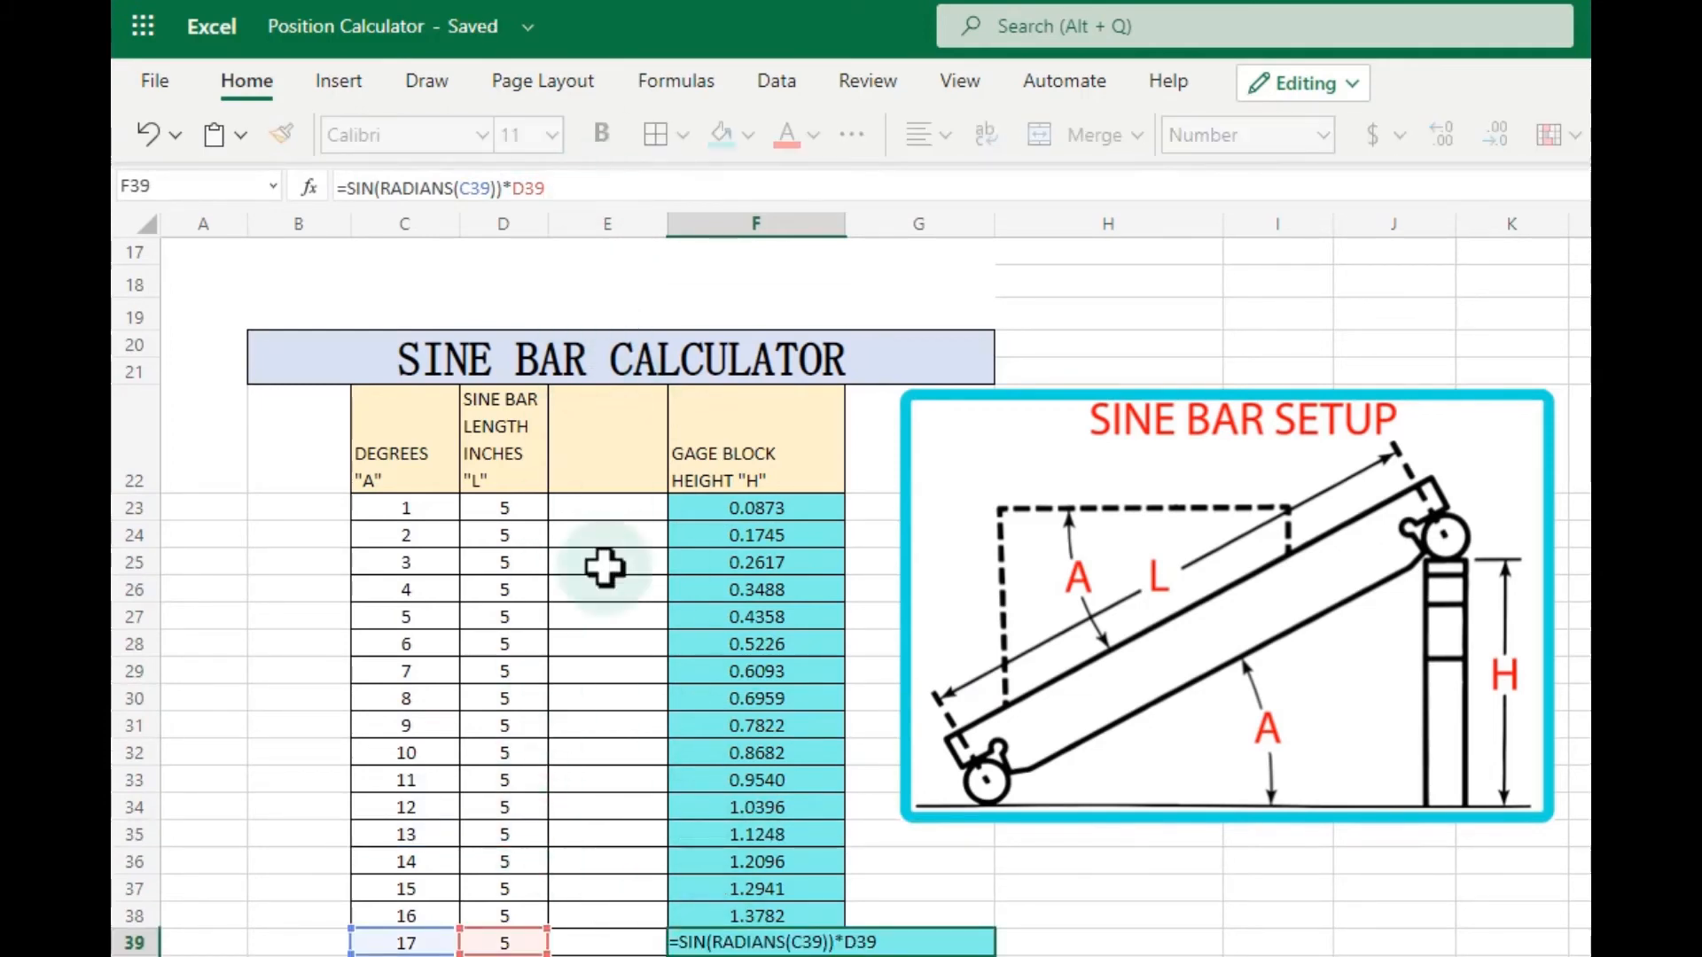
left_click(611, 956)
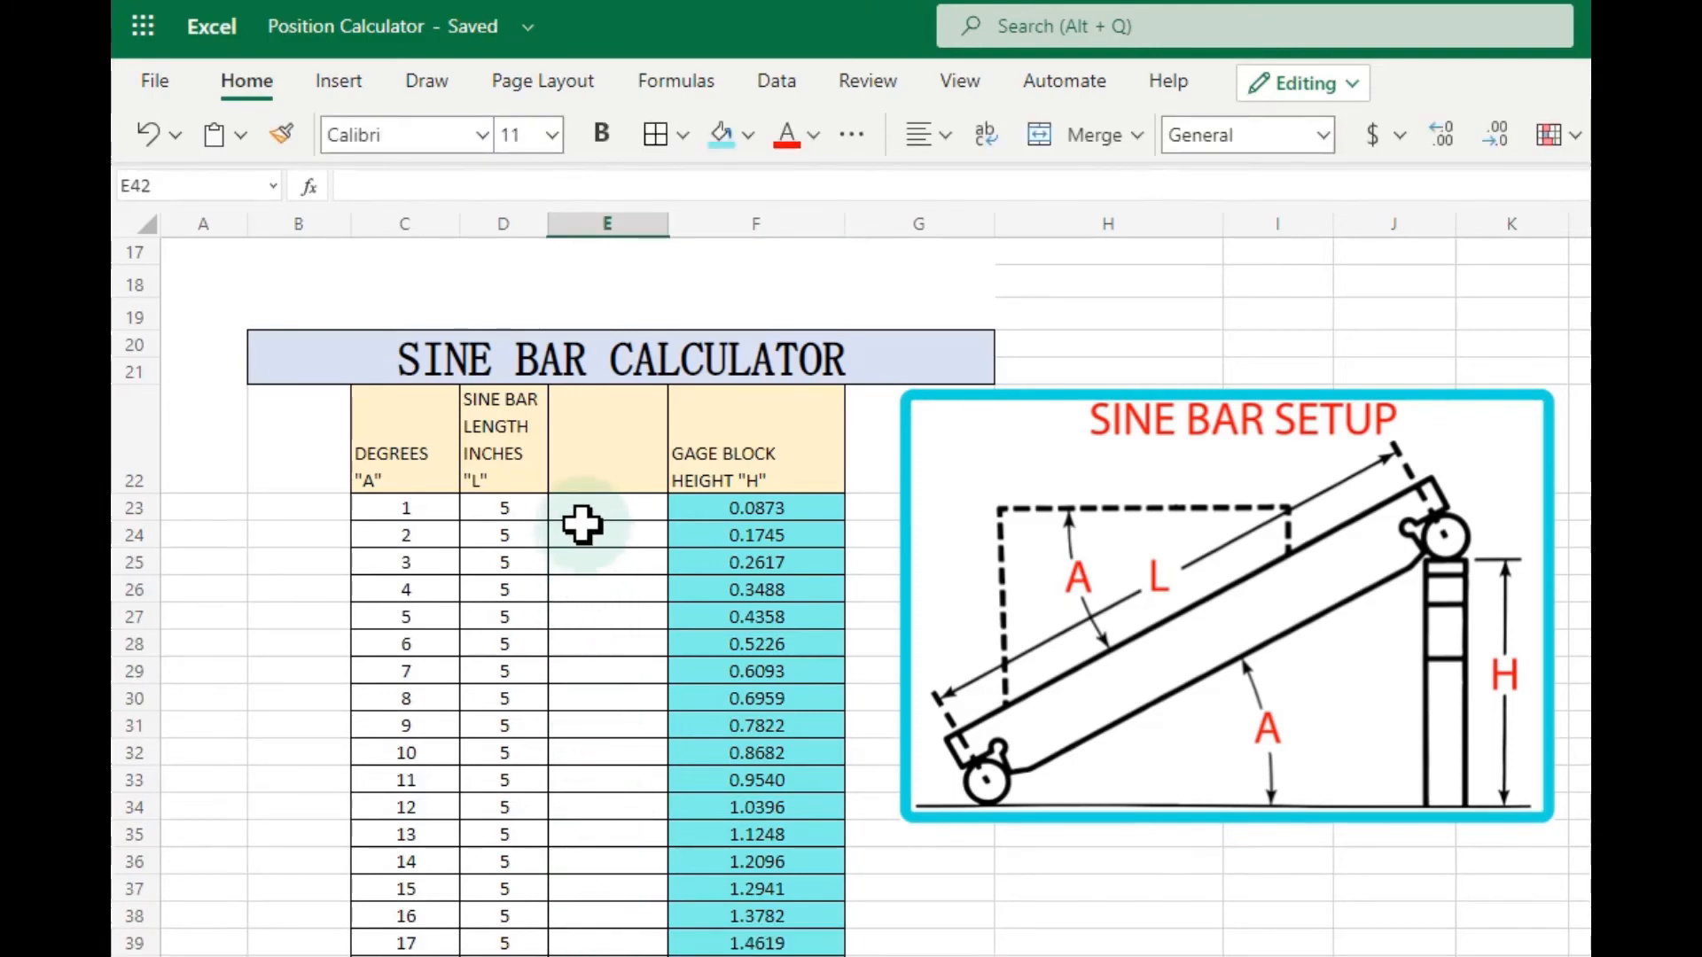
- Enter the heading LENGTH in B22, beside the degrees heading
double_click(312, 479)
type("L")
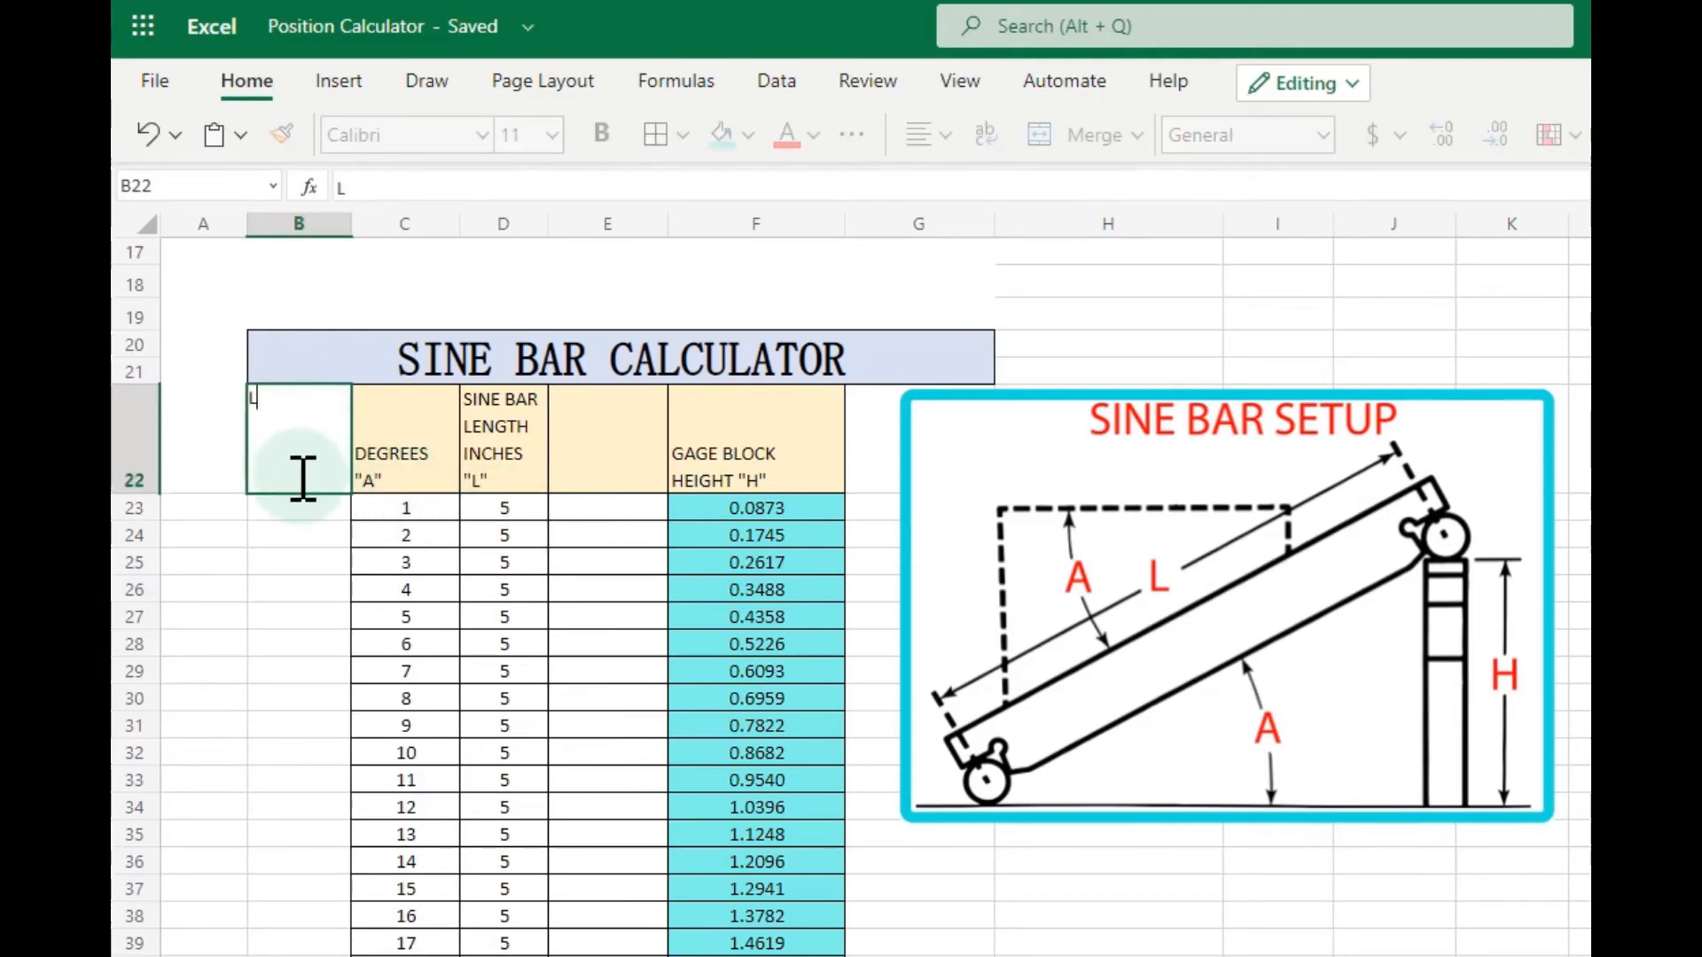
type("ENGTH")
left_click(293, 524)
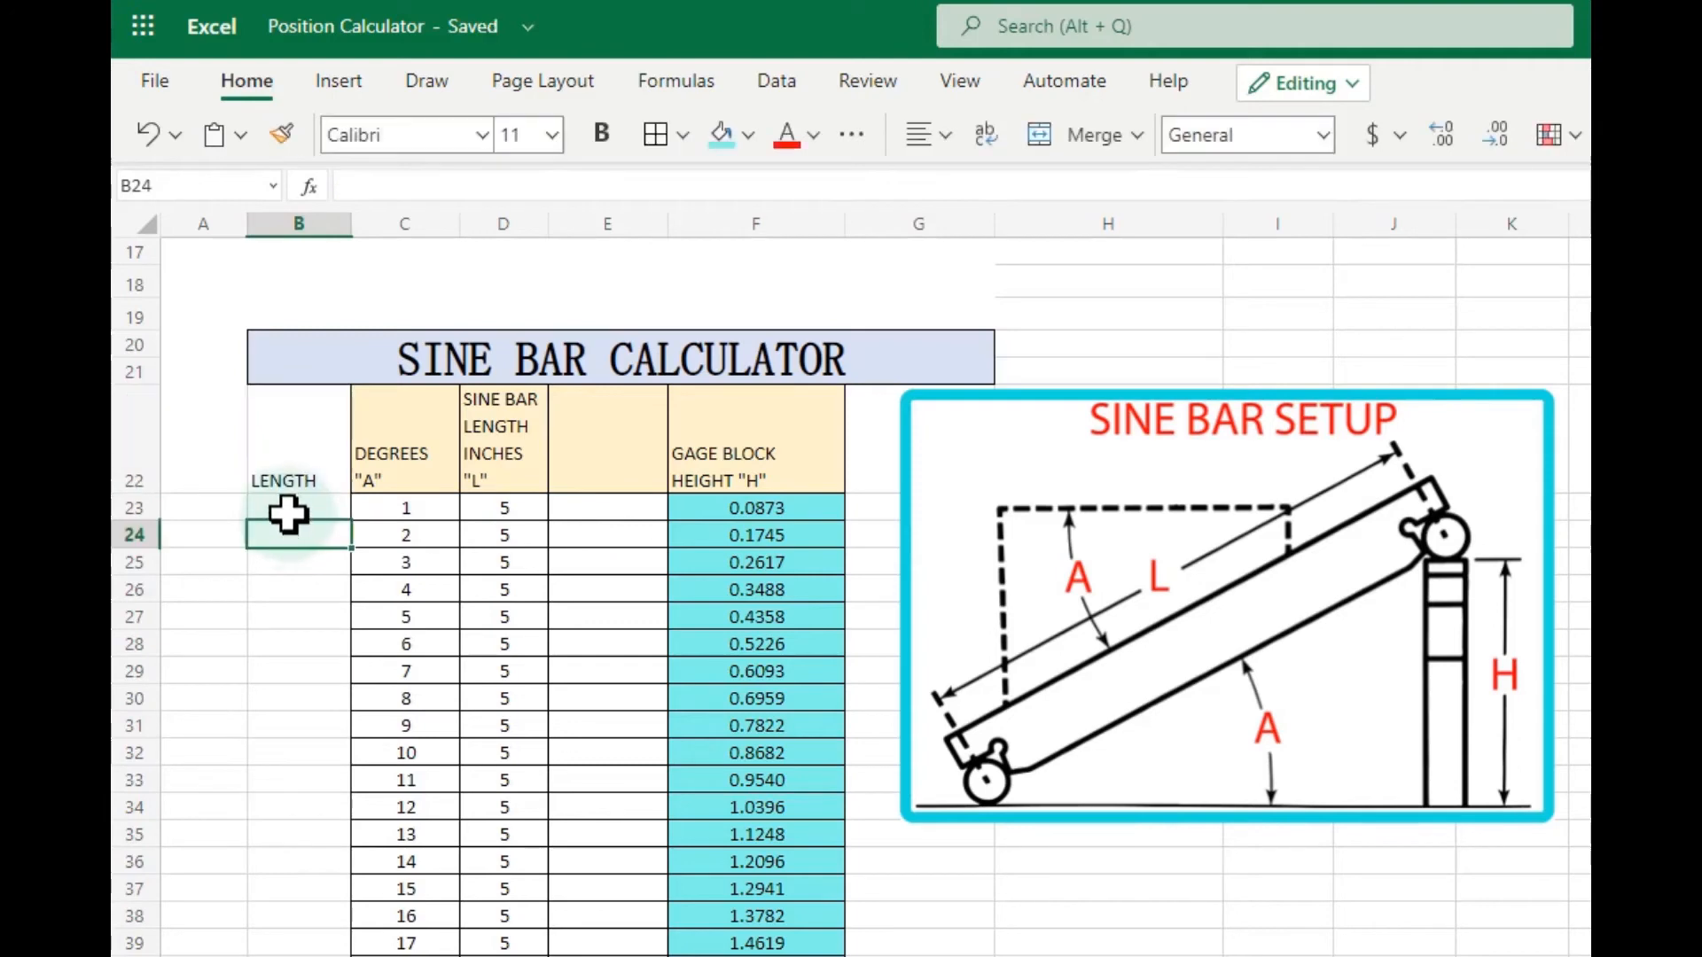
- Enter the sine bar length 5 in B23 under the LENGTH heading and center it in the cell
left_click(288, 508)
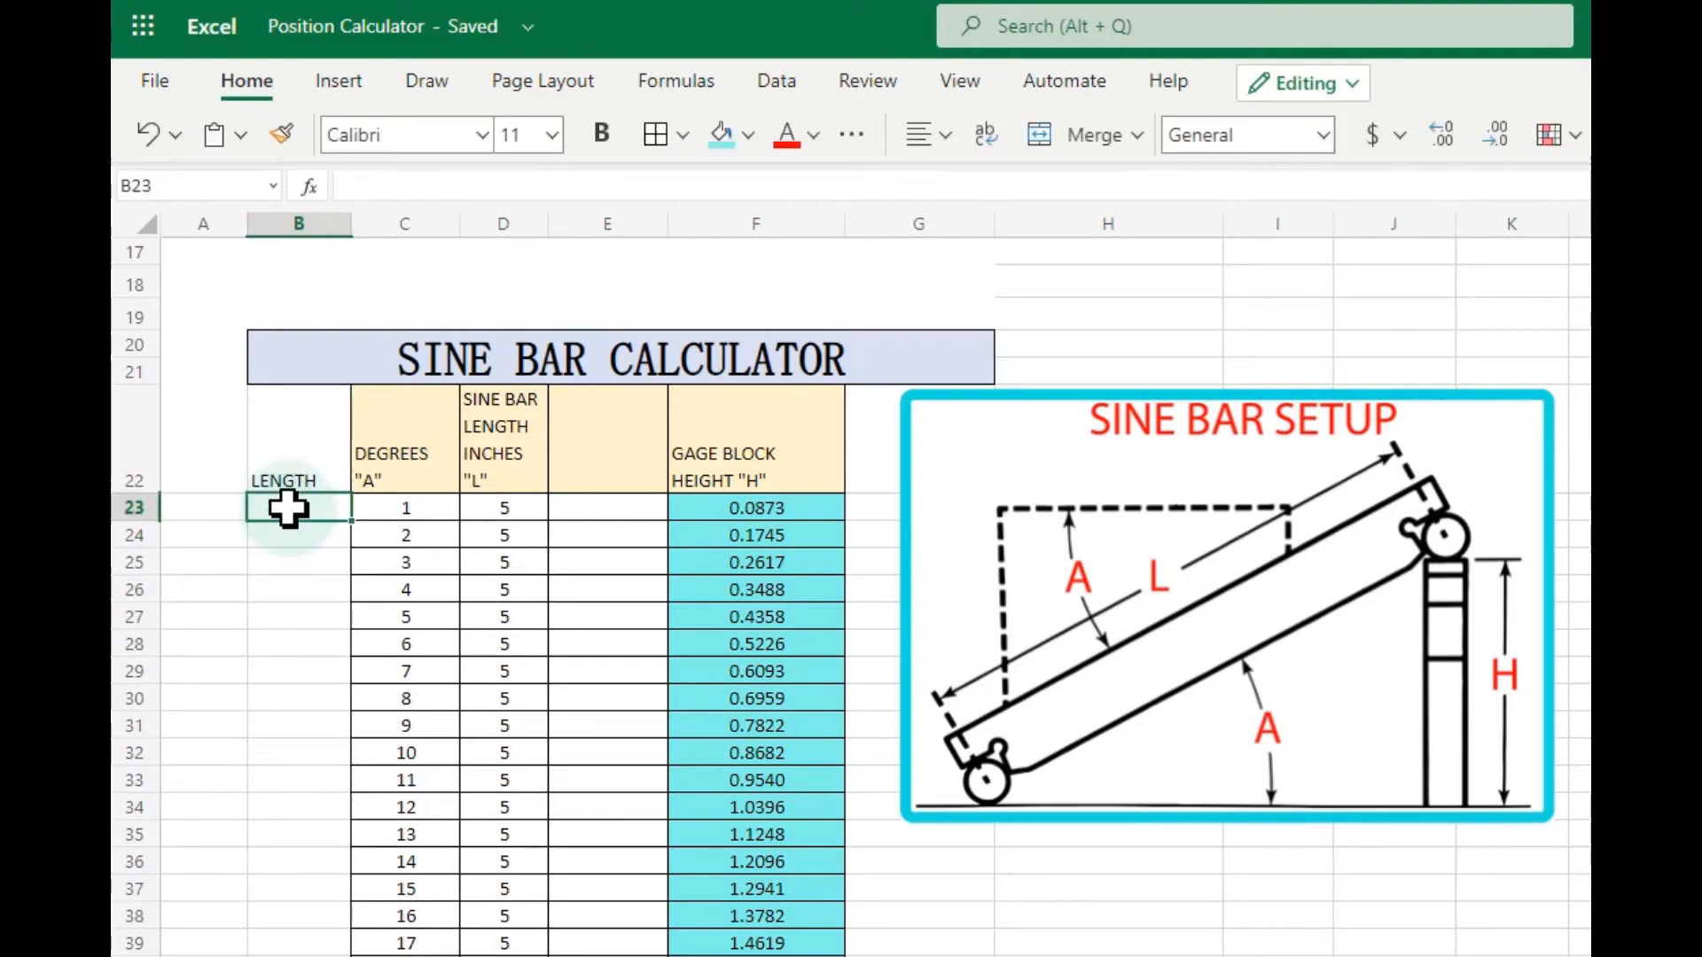
type("5")
left_click(304, 585)
left_click(310, 508)
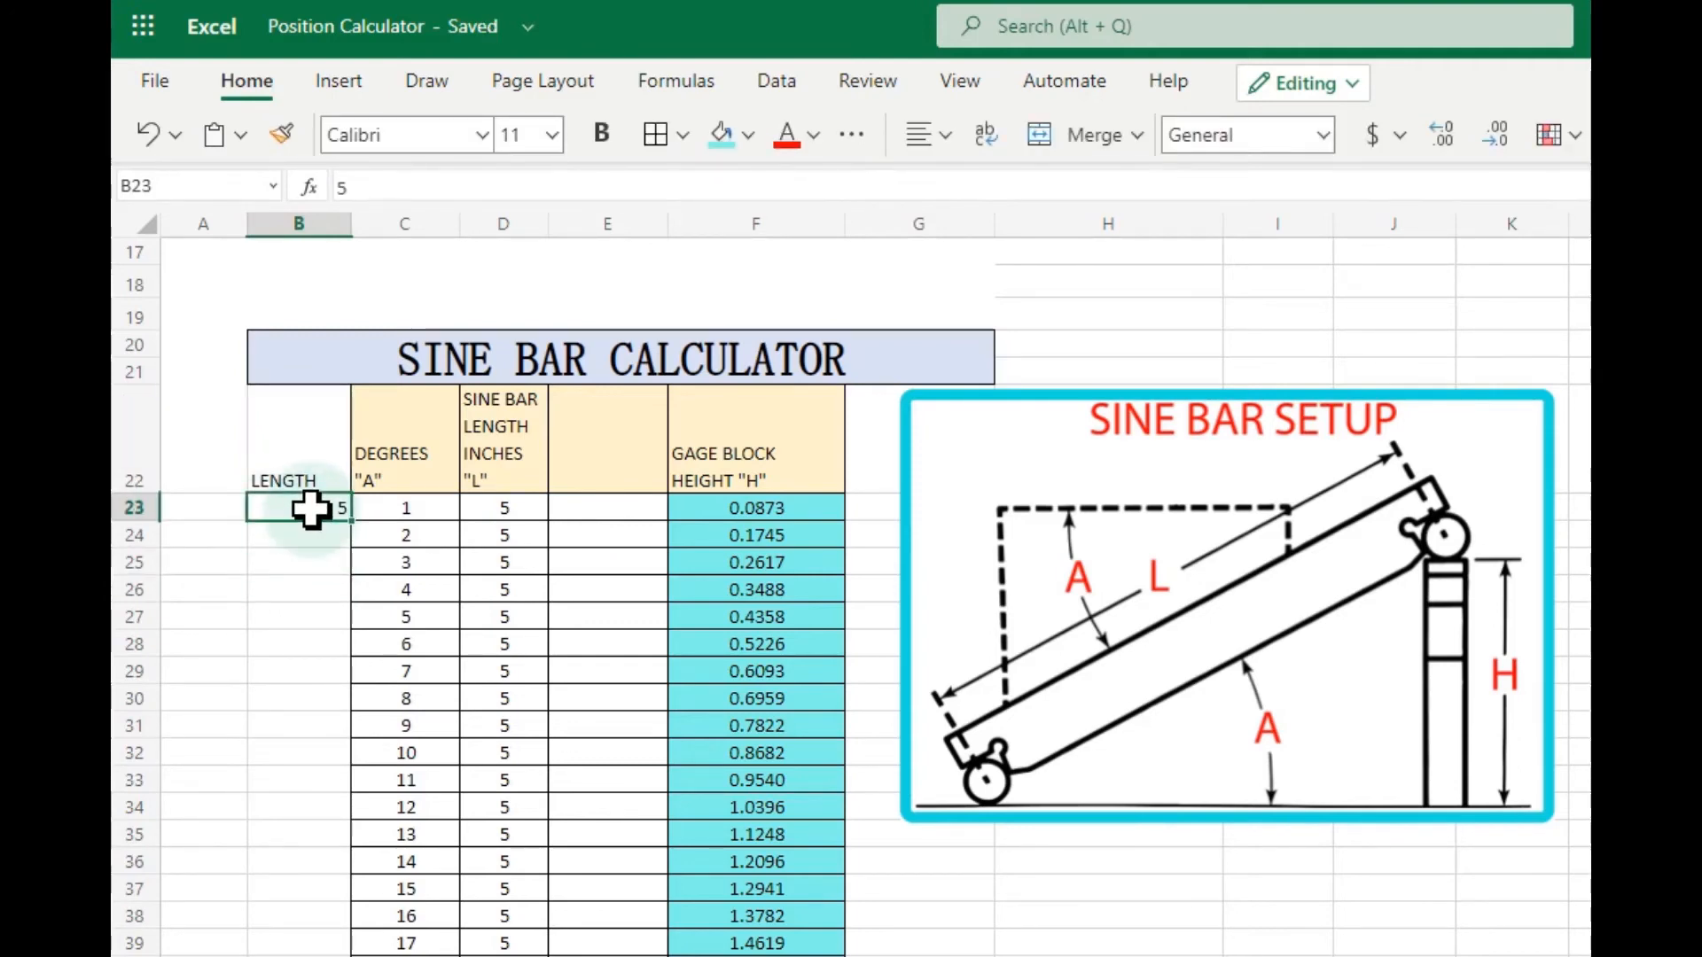
left_click(921, 135)
left_click(976, 239)
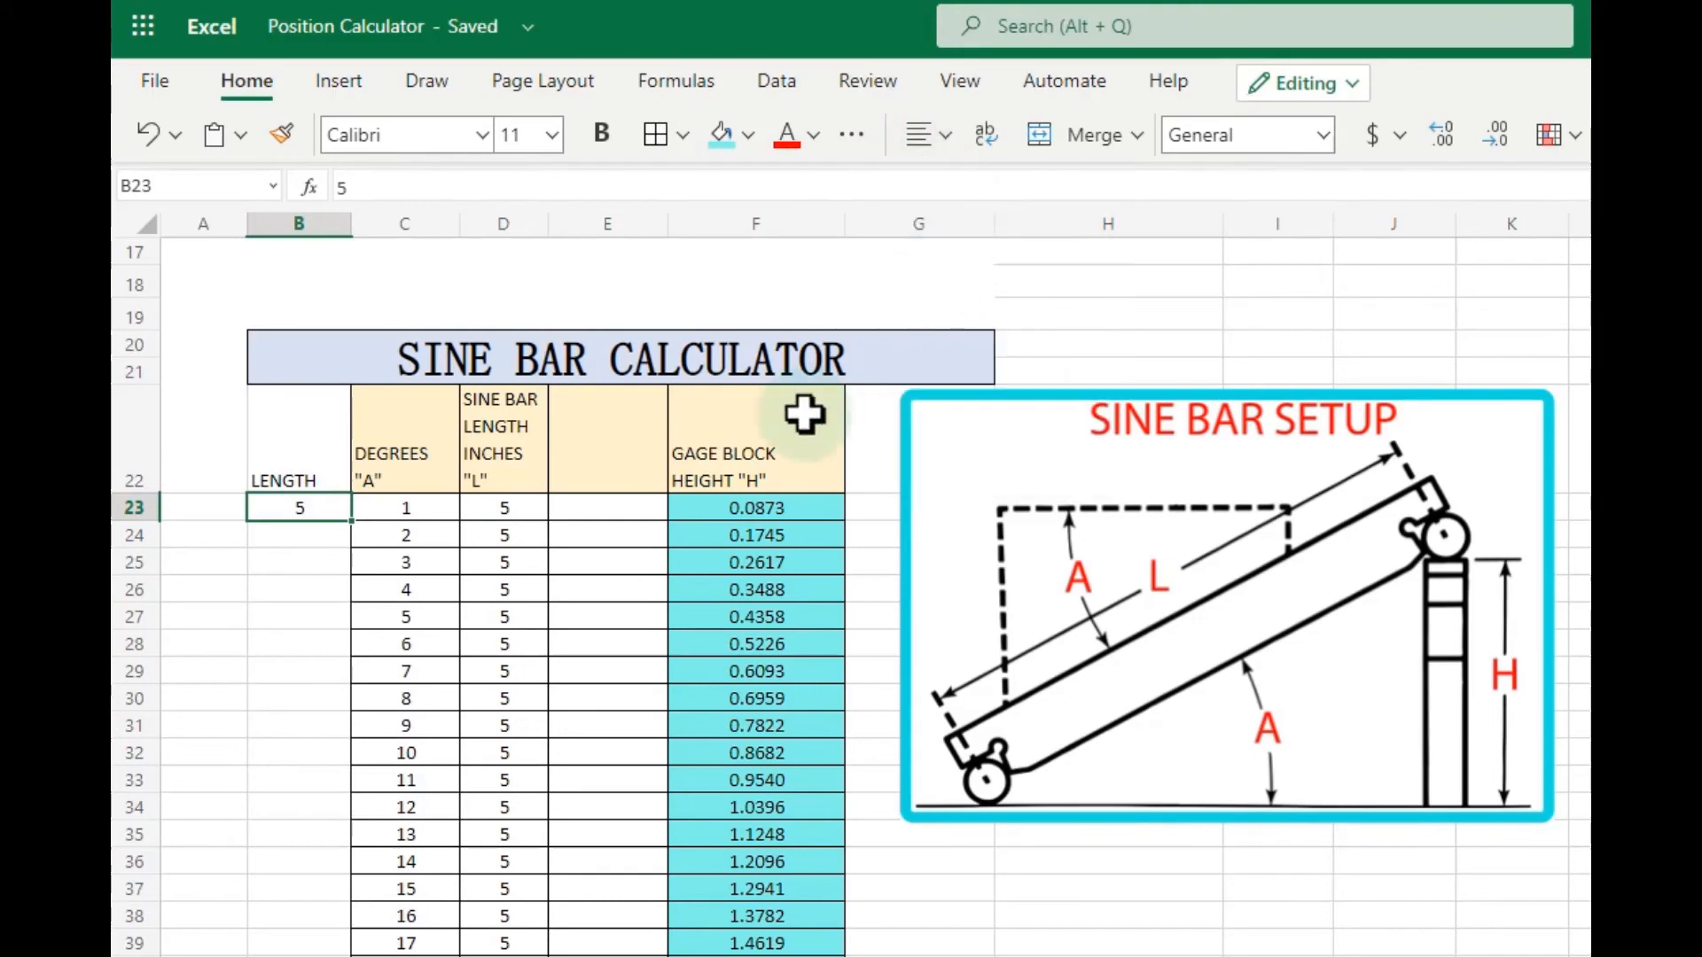
- Replace the D23 reference in F23's gage block height formula with the length cell B23
left_click(719, 505)
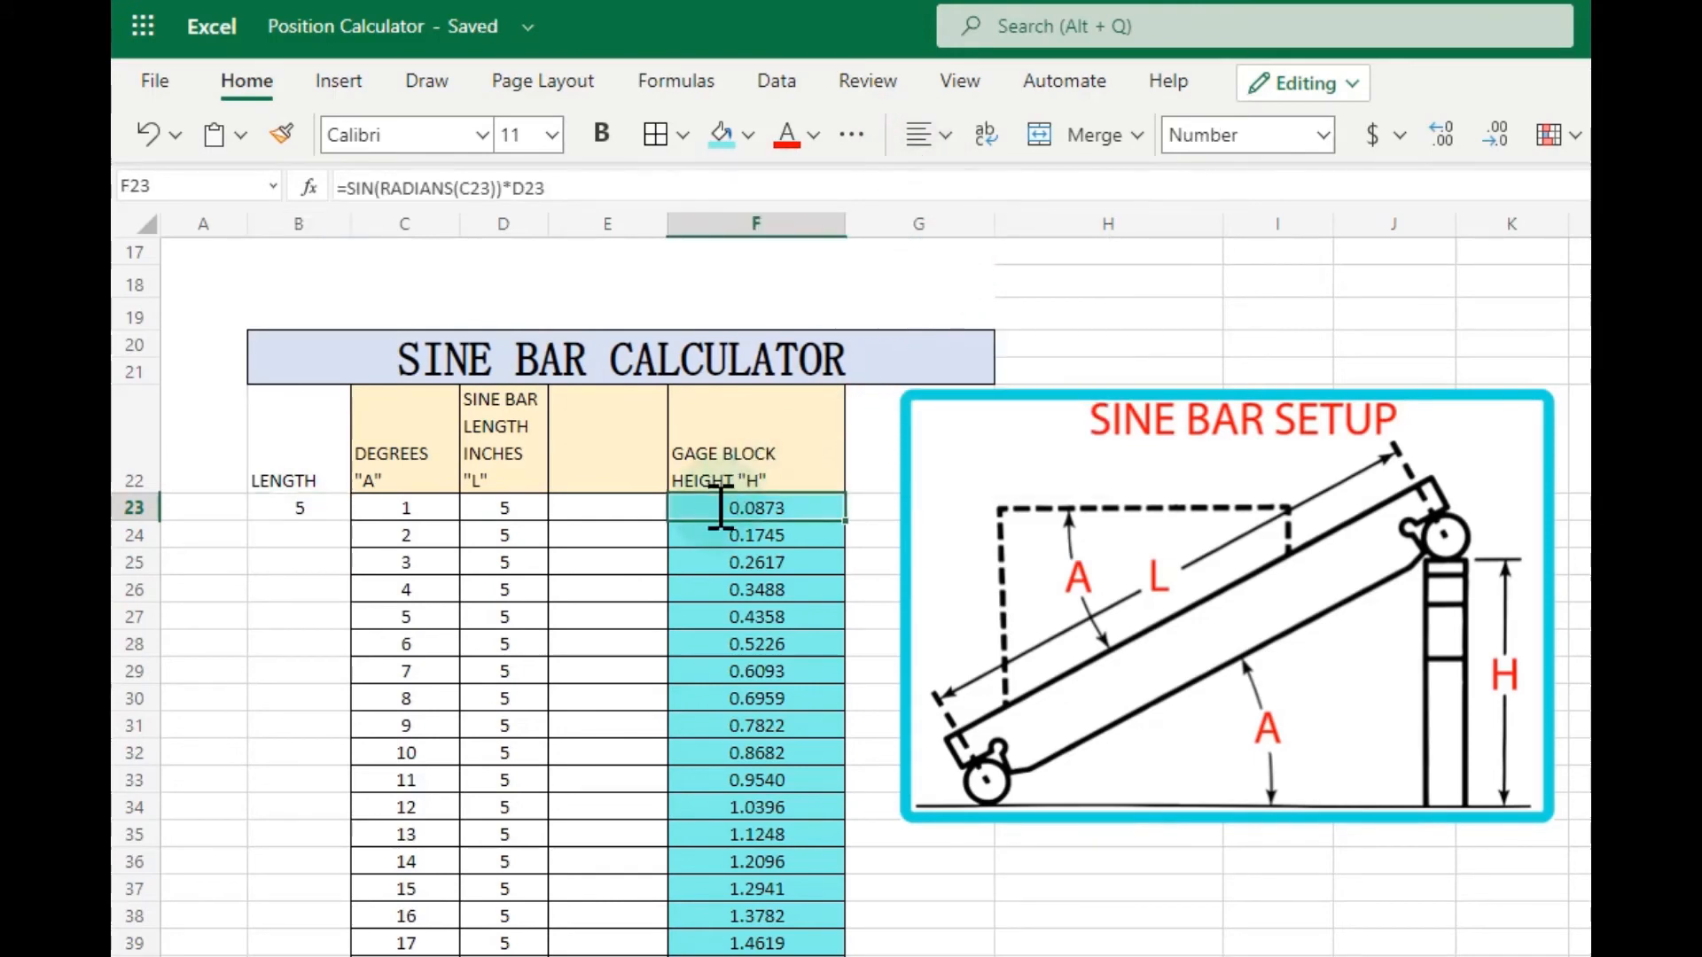
left_click(502, 509)
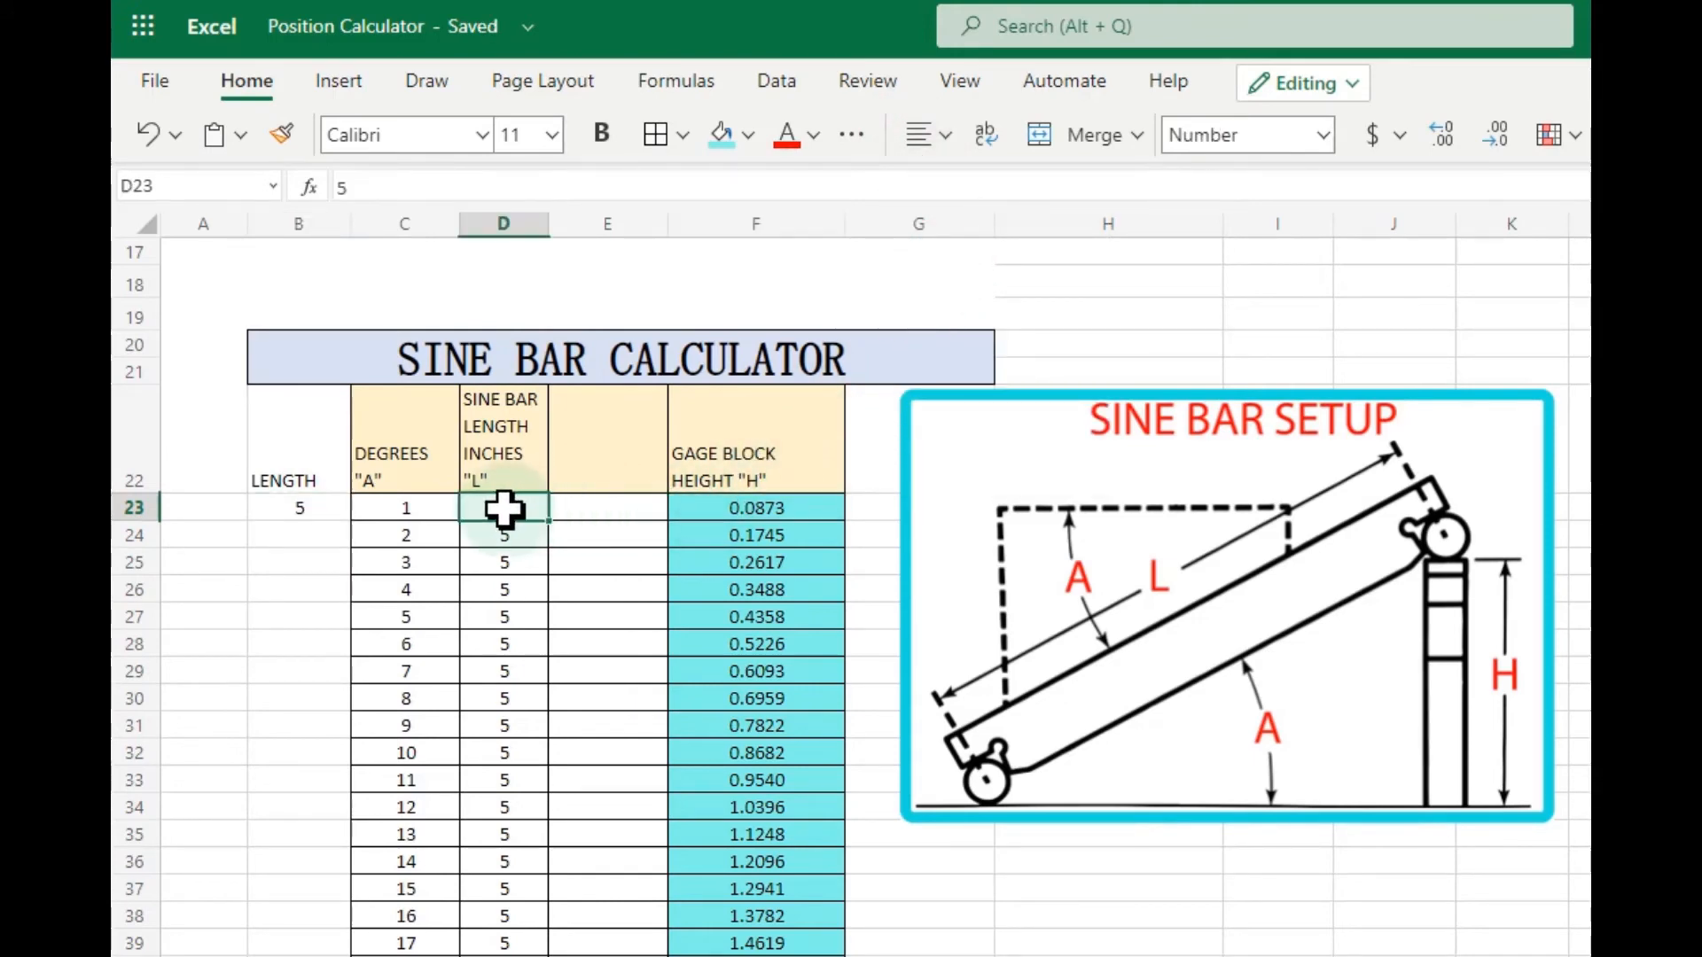
left_click(756, 512)
double_click(525, 188)
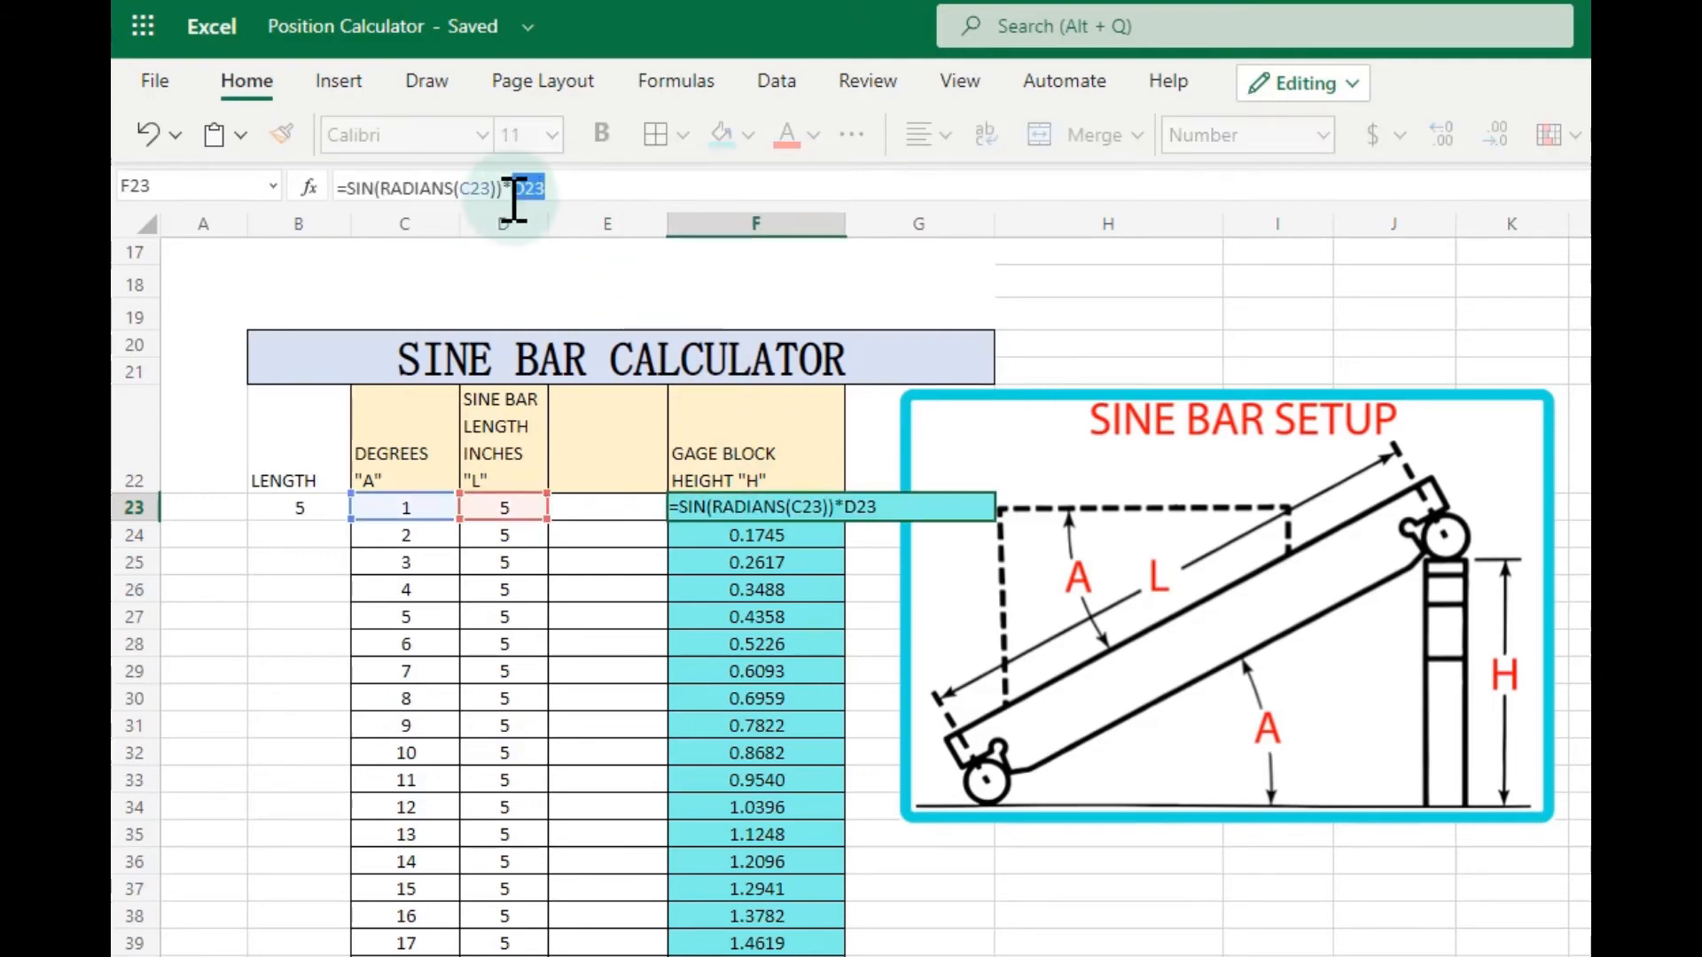
left_click(295, 508)
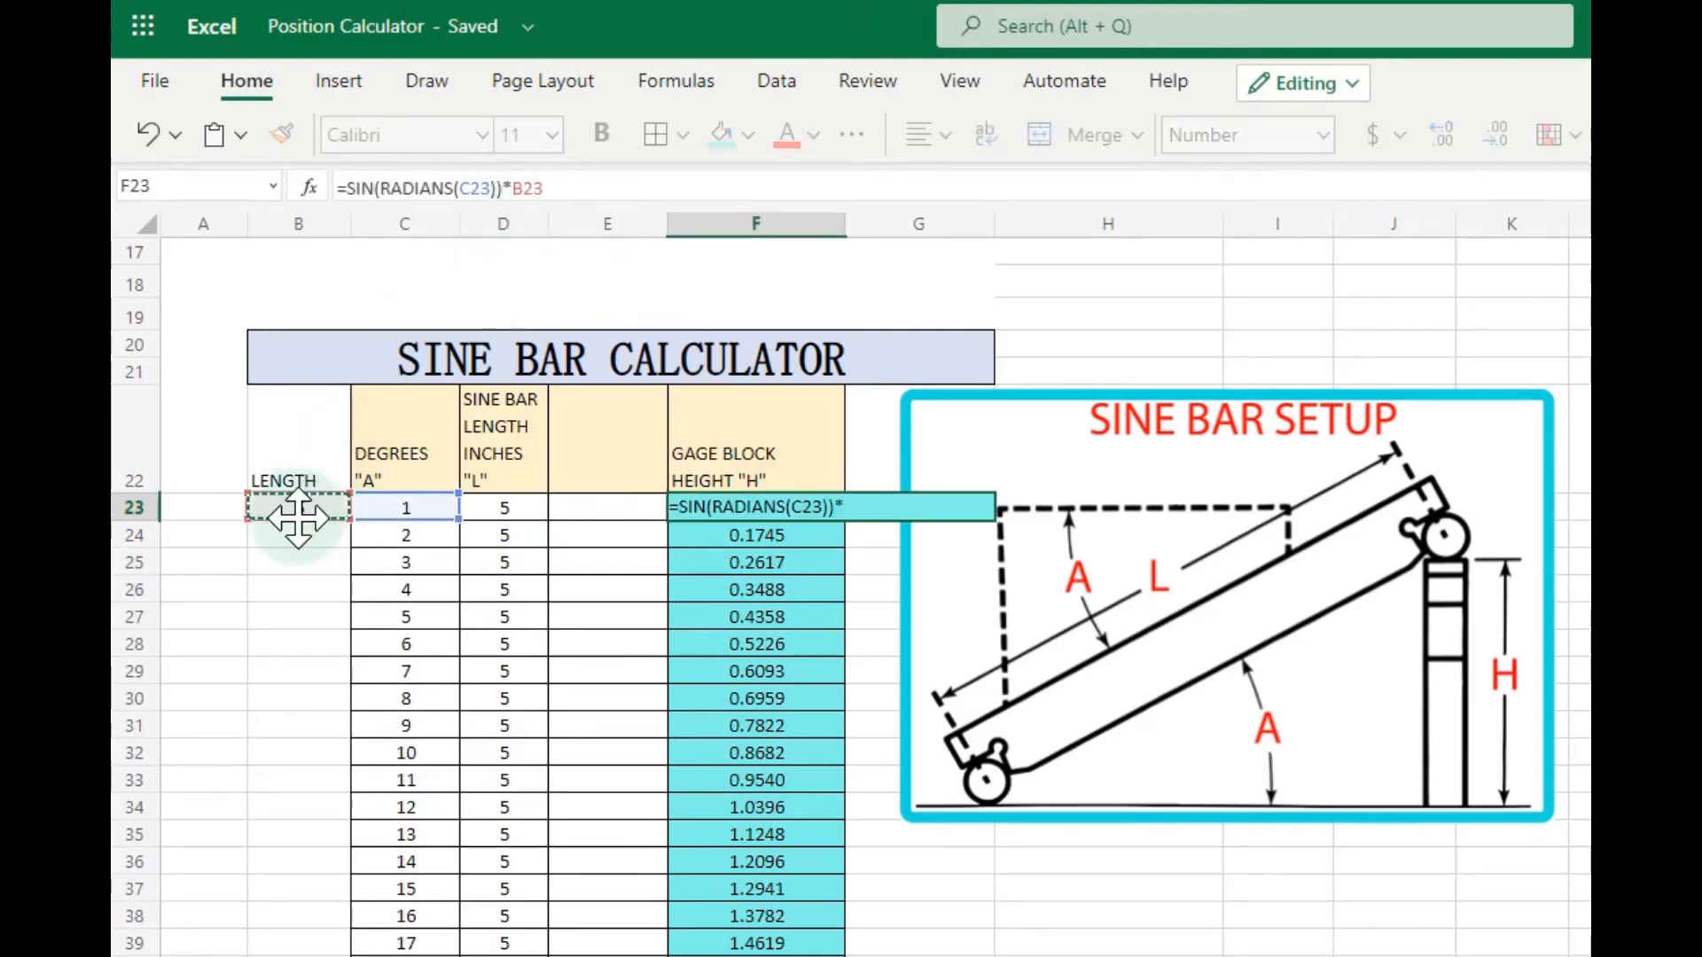
- Make the length reference in F23 absolute, so the formula reads =SIN(RADIANS(C23))*$B$23
left_click(520, 188)
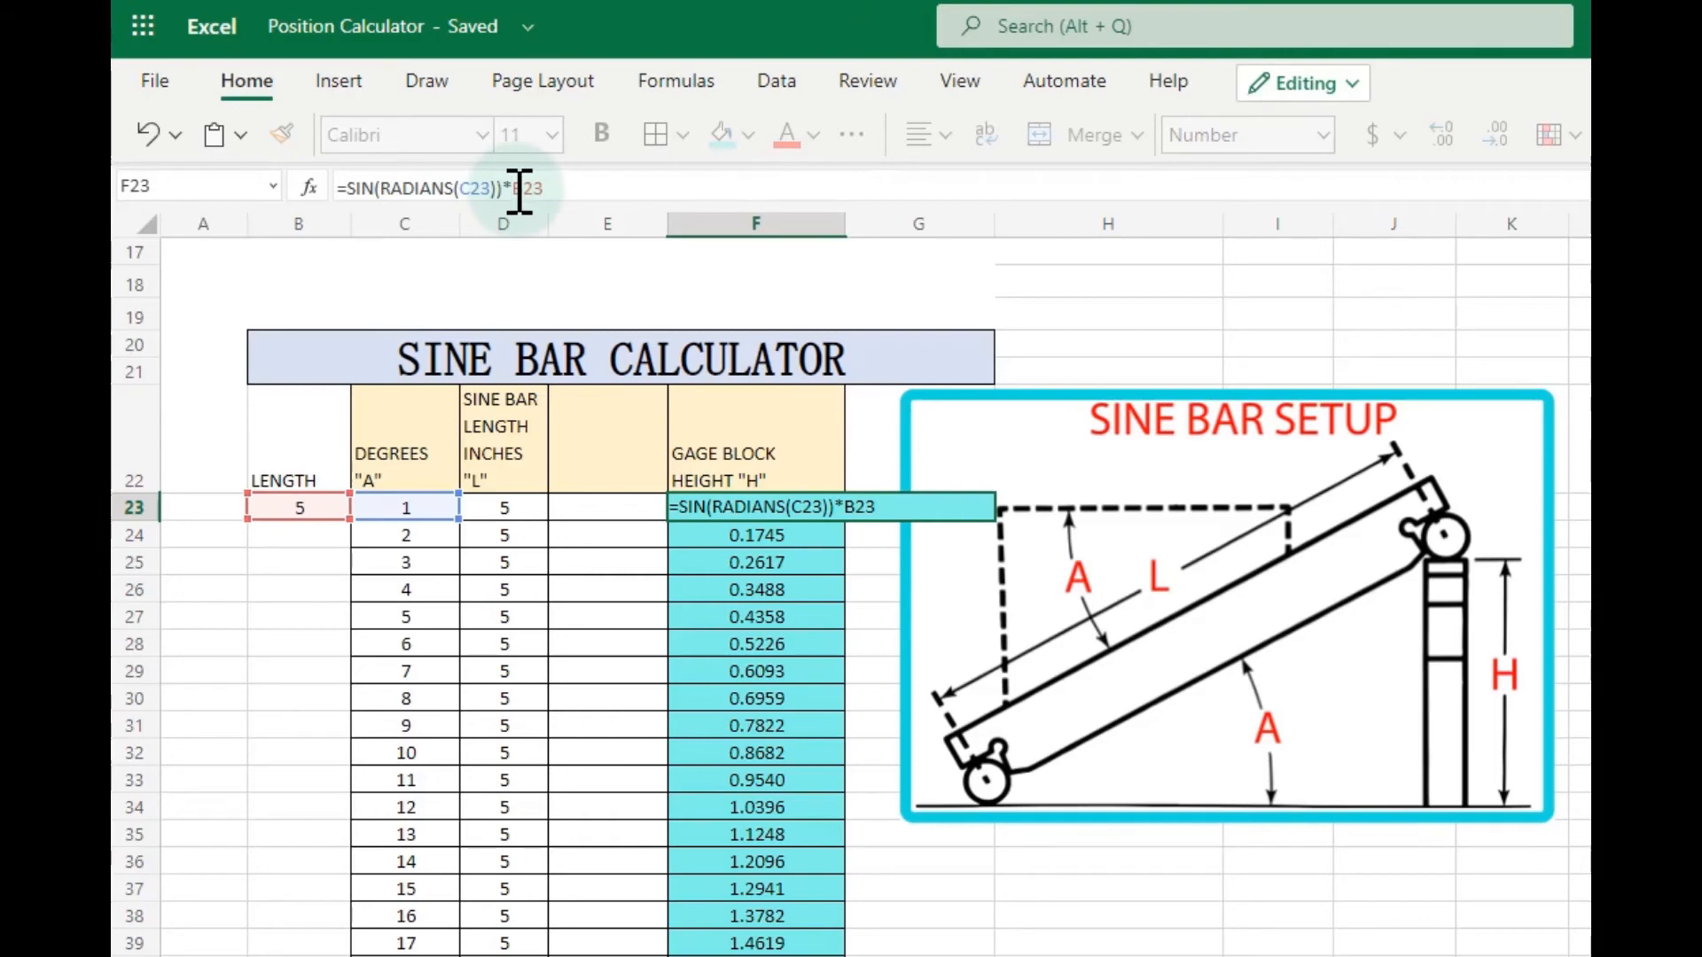
type("&")
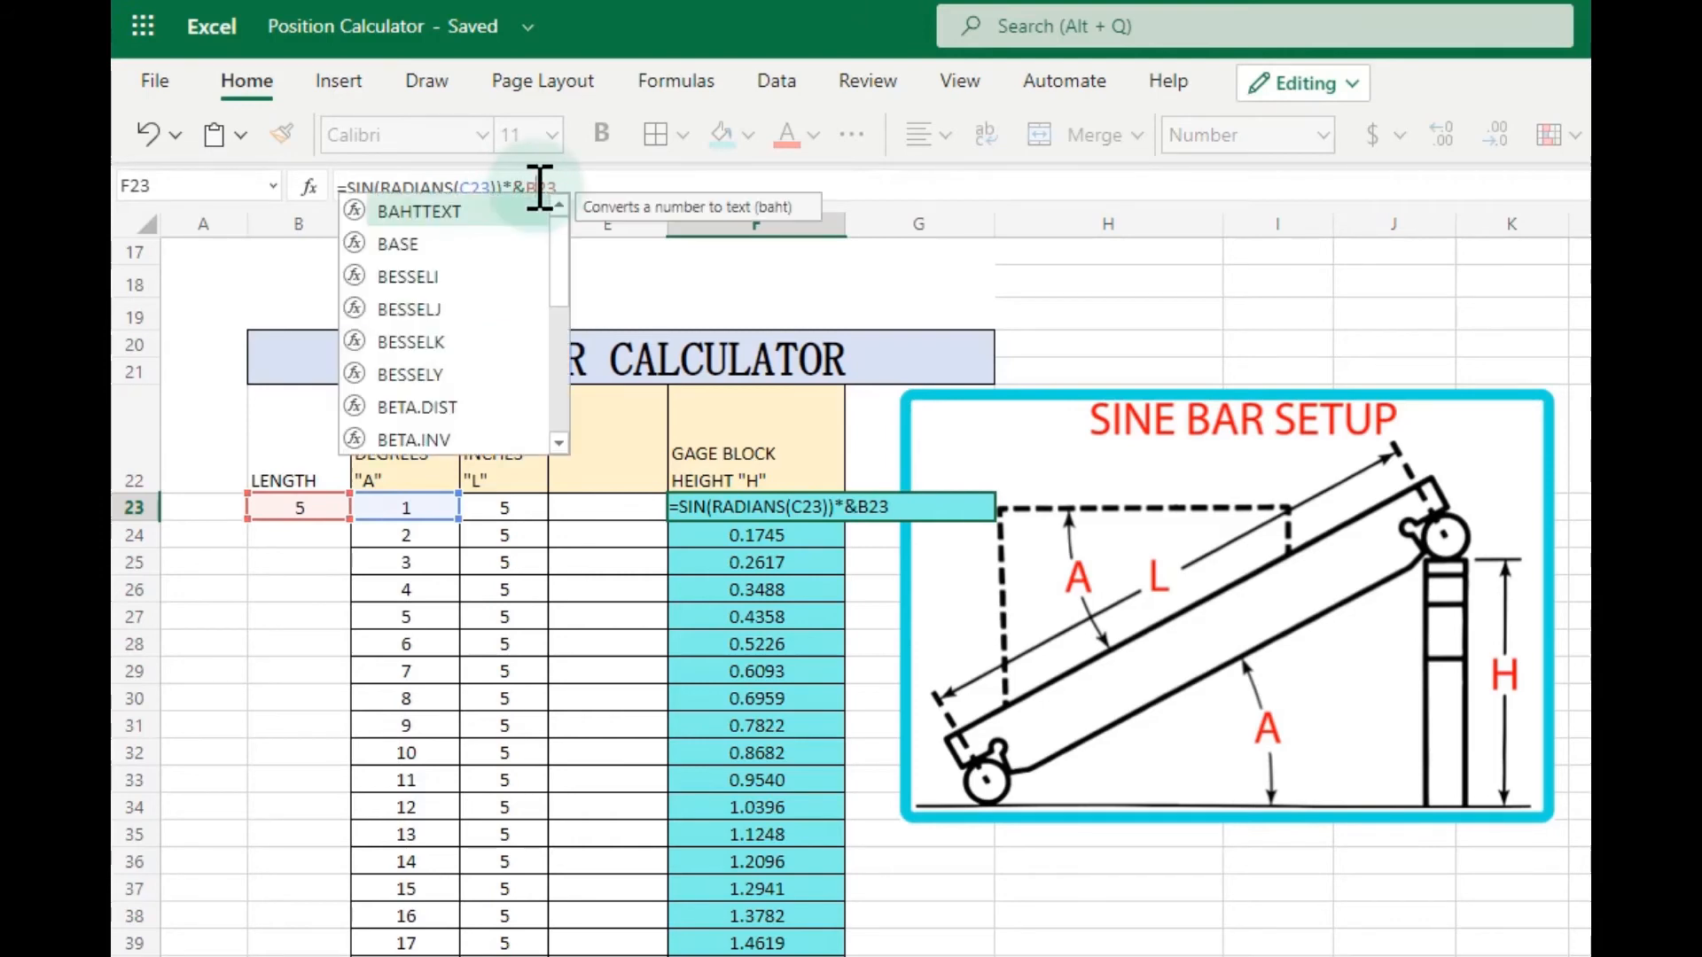
left_click(530, 188)
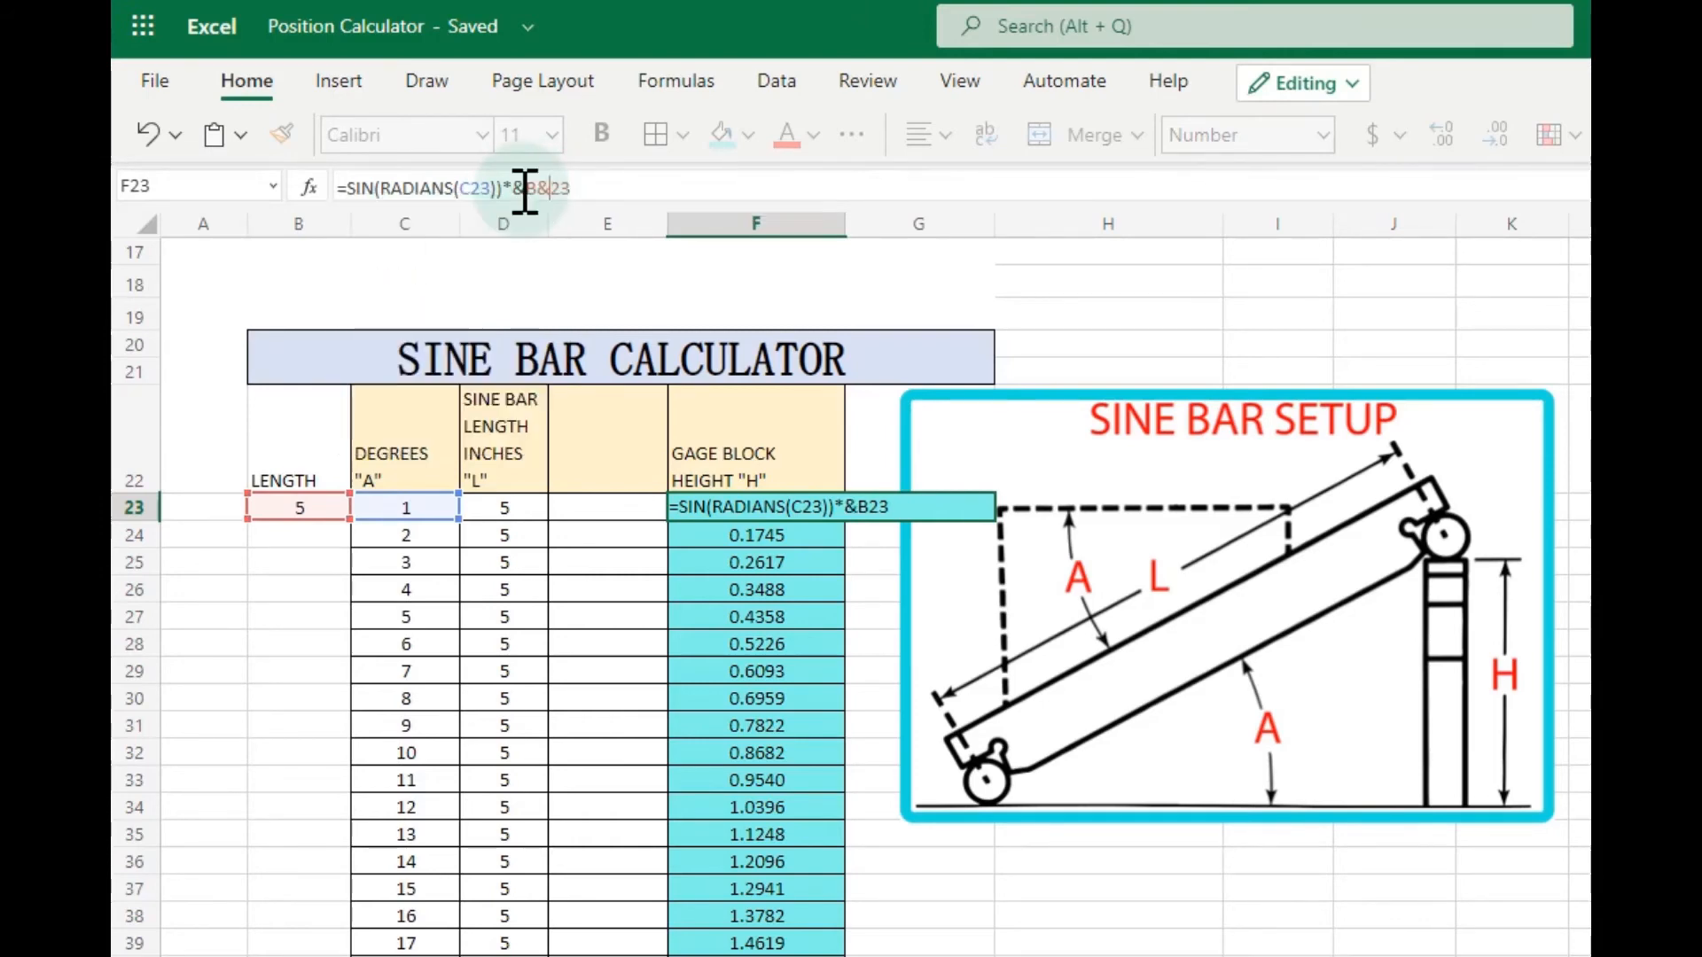
type("&")
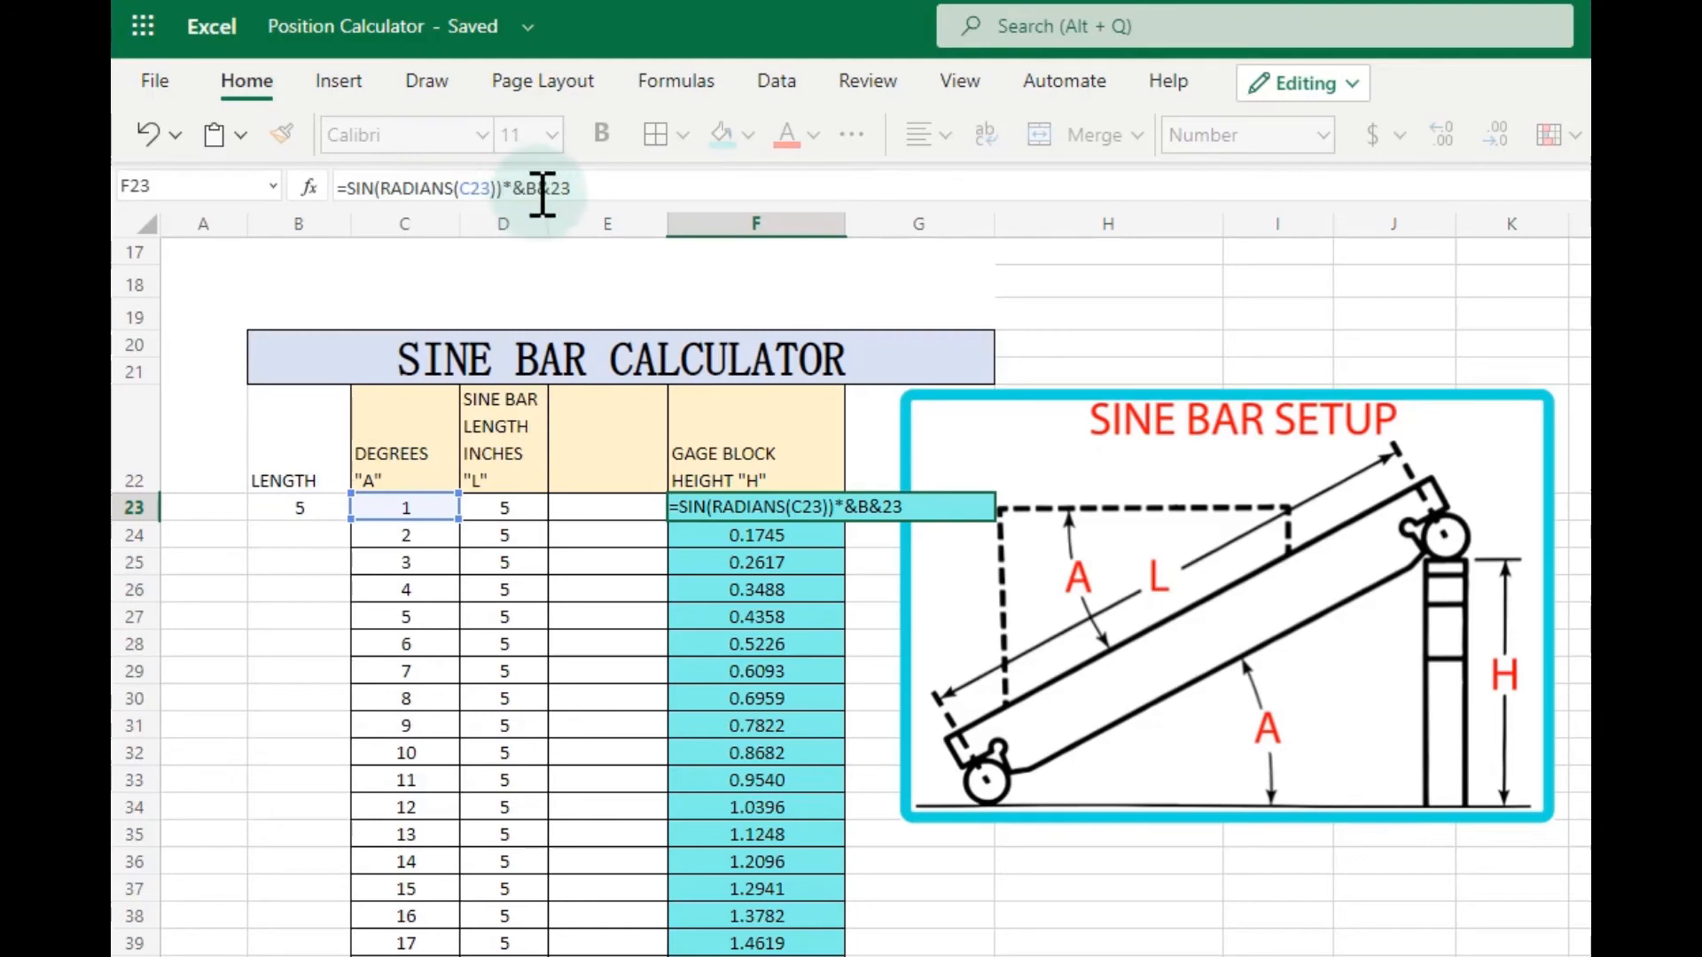
double_click(543, 188)
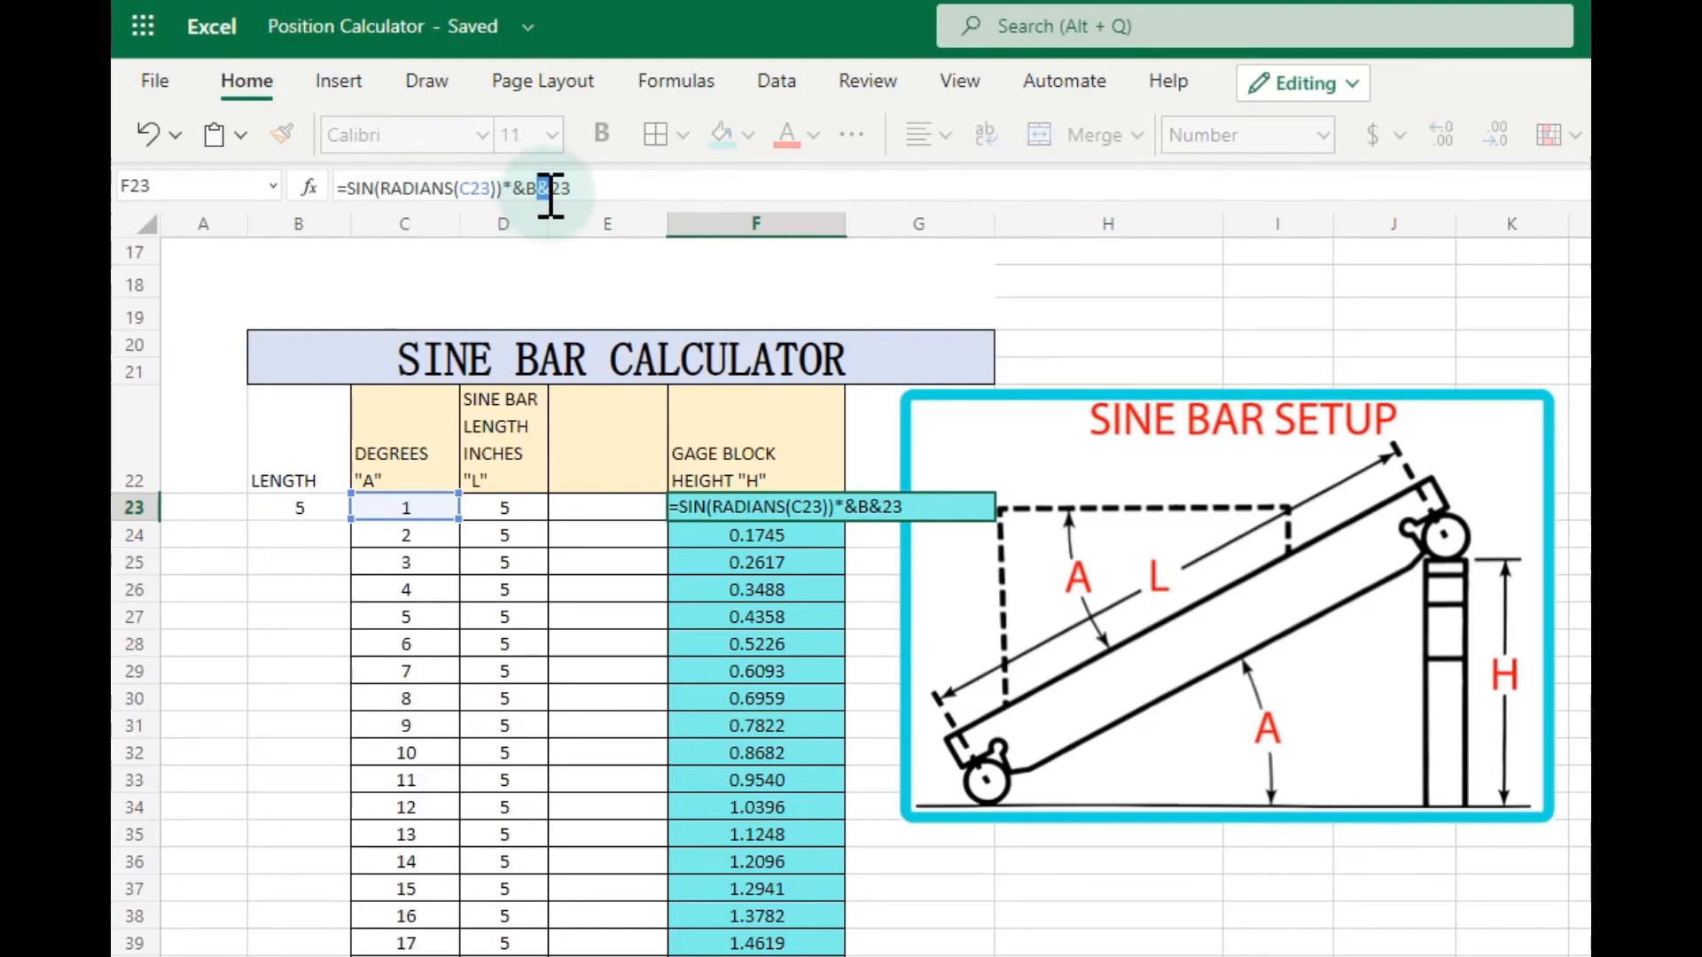
type("$")
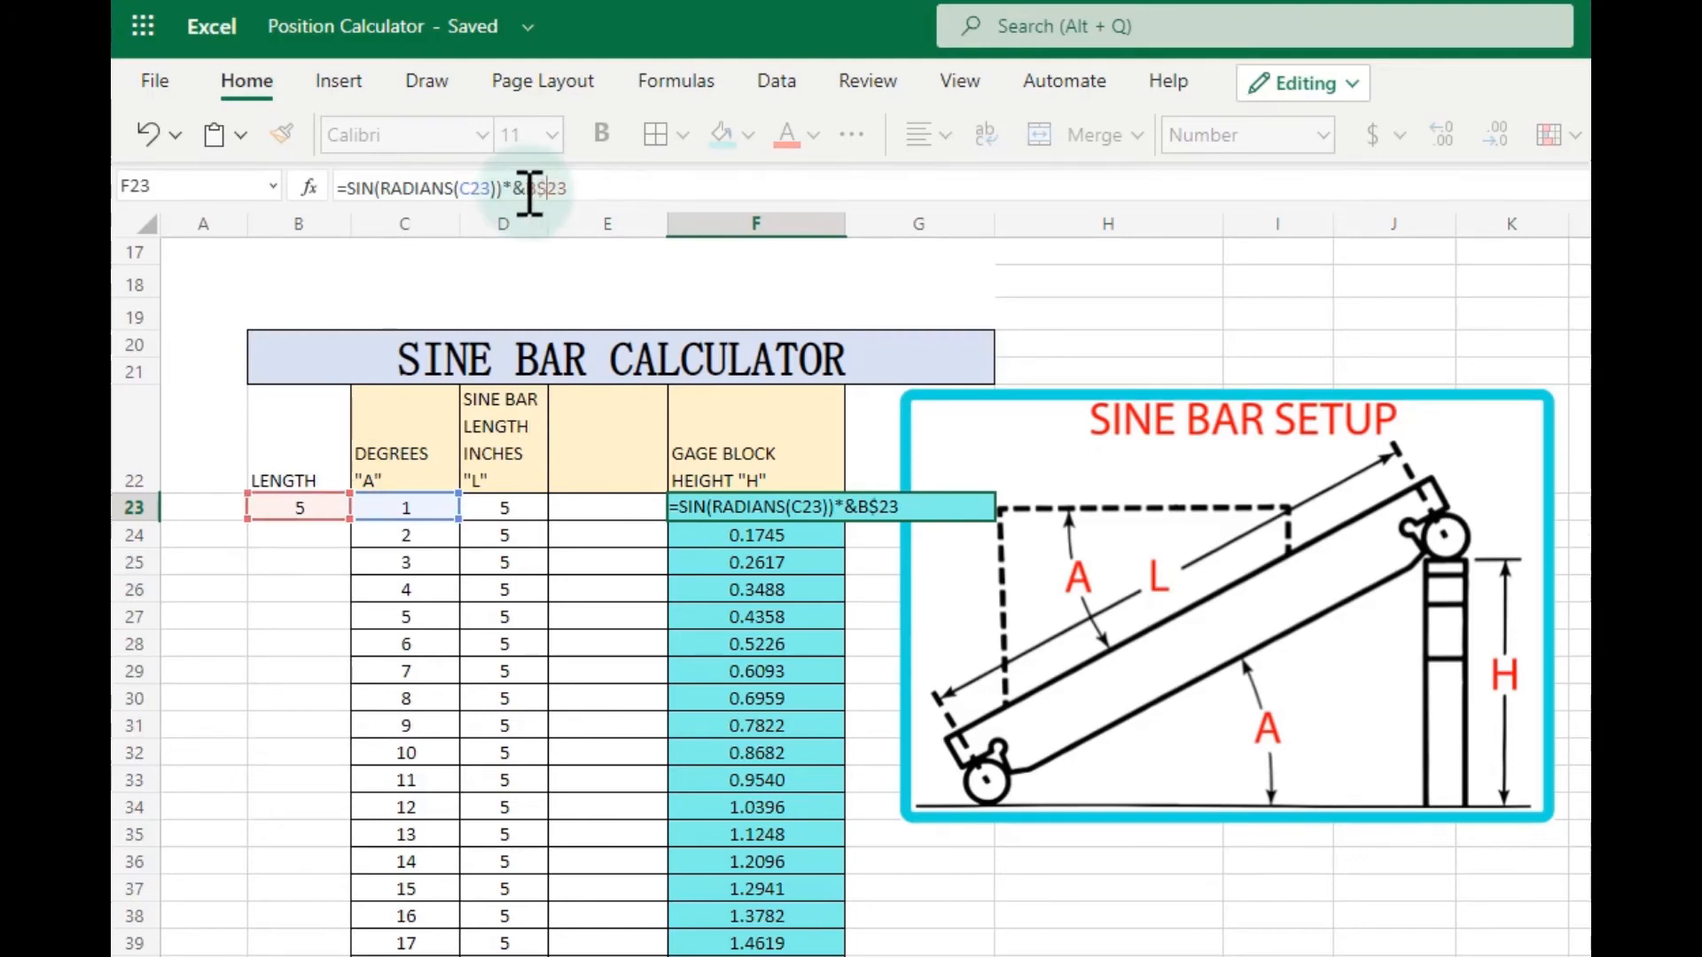
double_click(519, 188)
type("$")
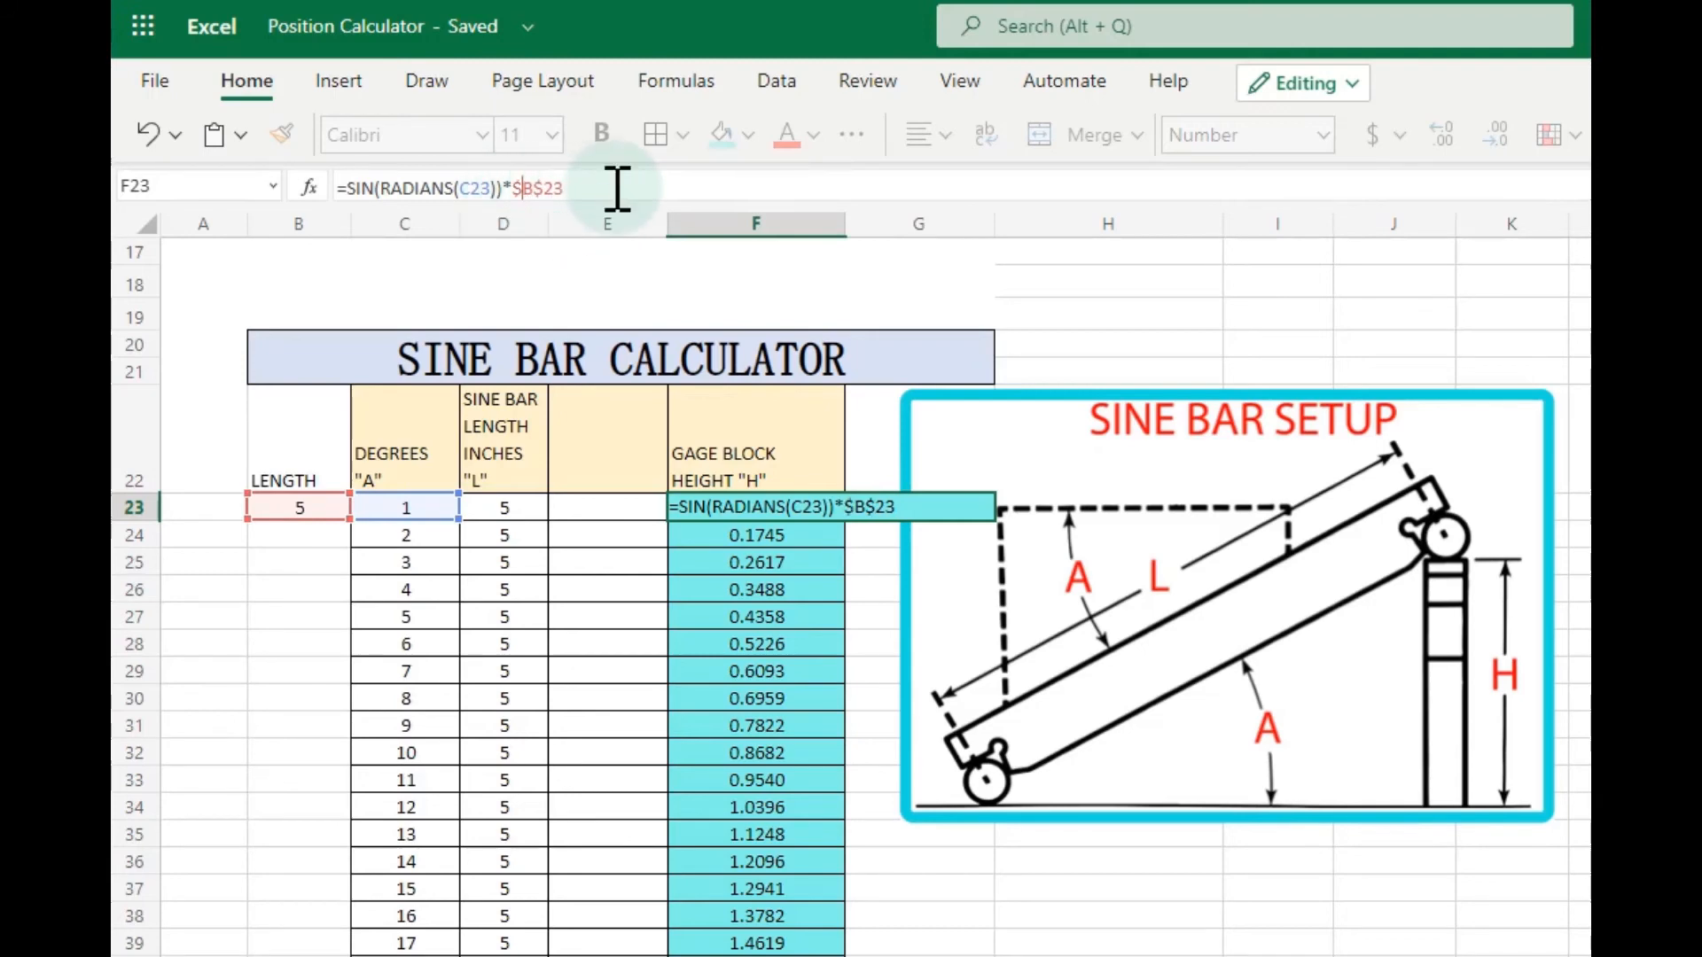
key("Return")
- Fill F23's formula down the gage block height column and check the cells referenced by F26 and F35
left_click(817, 513)
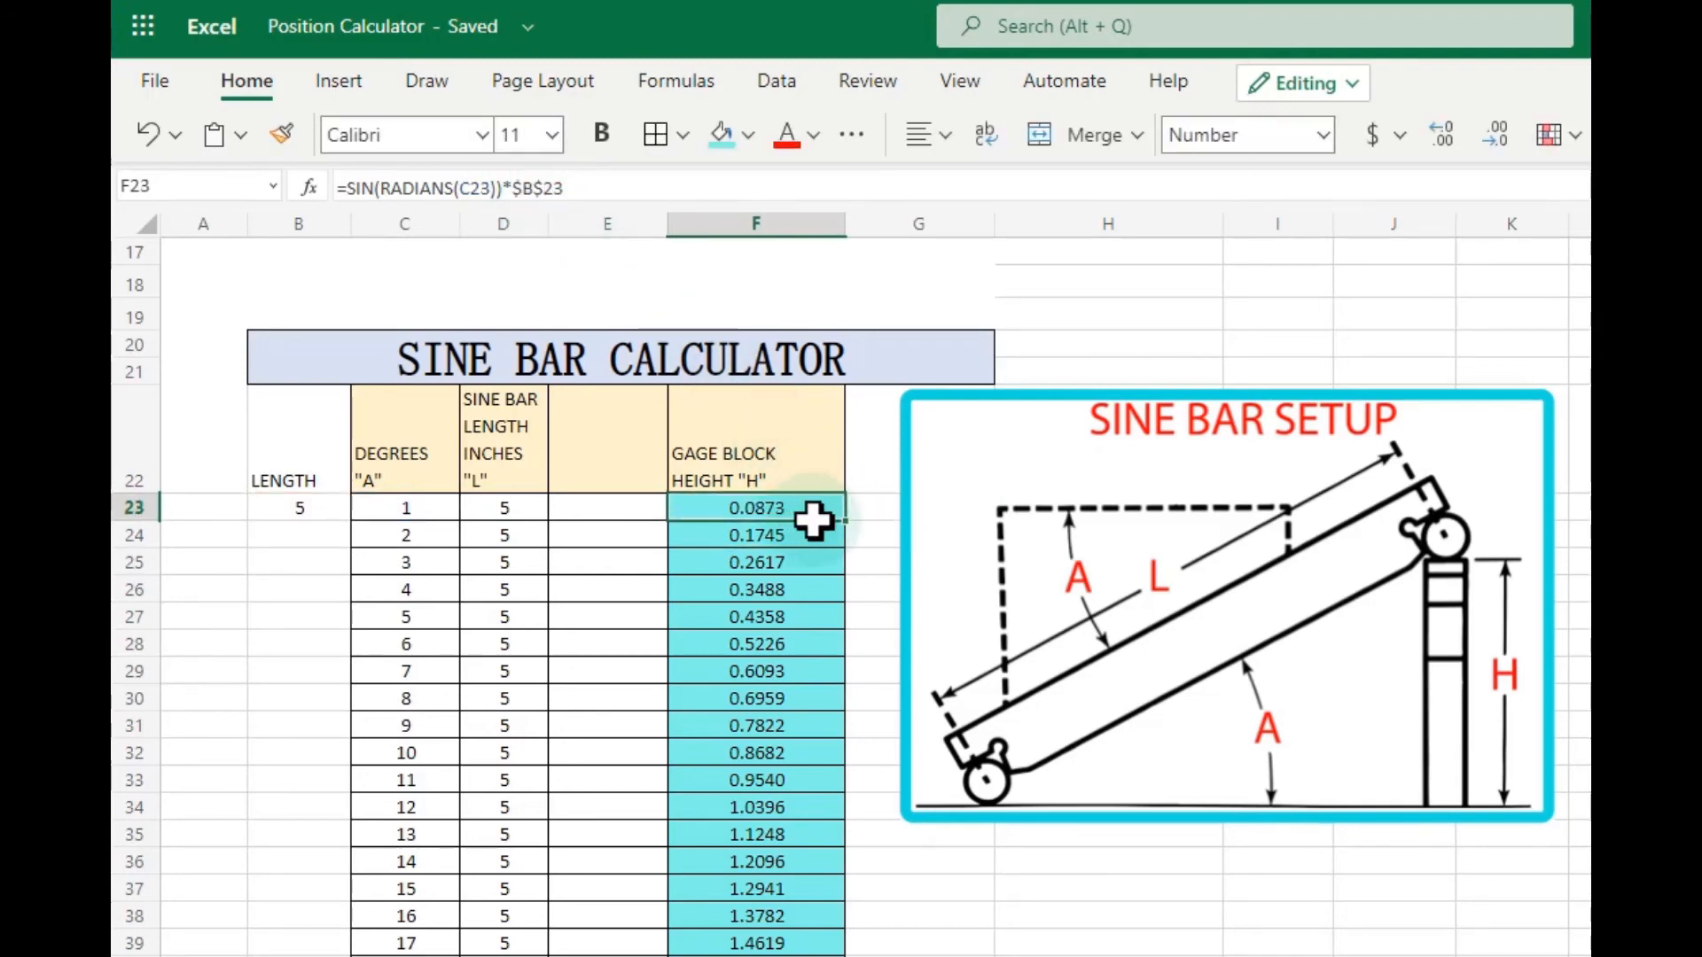
left_click_drag(844, 519, 798, 956)
left_click(763, 581)
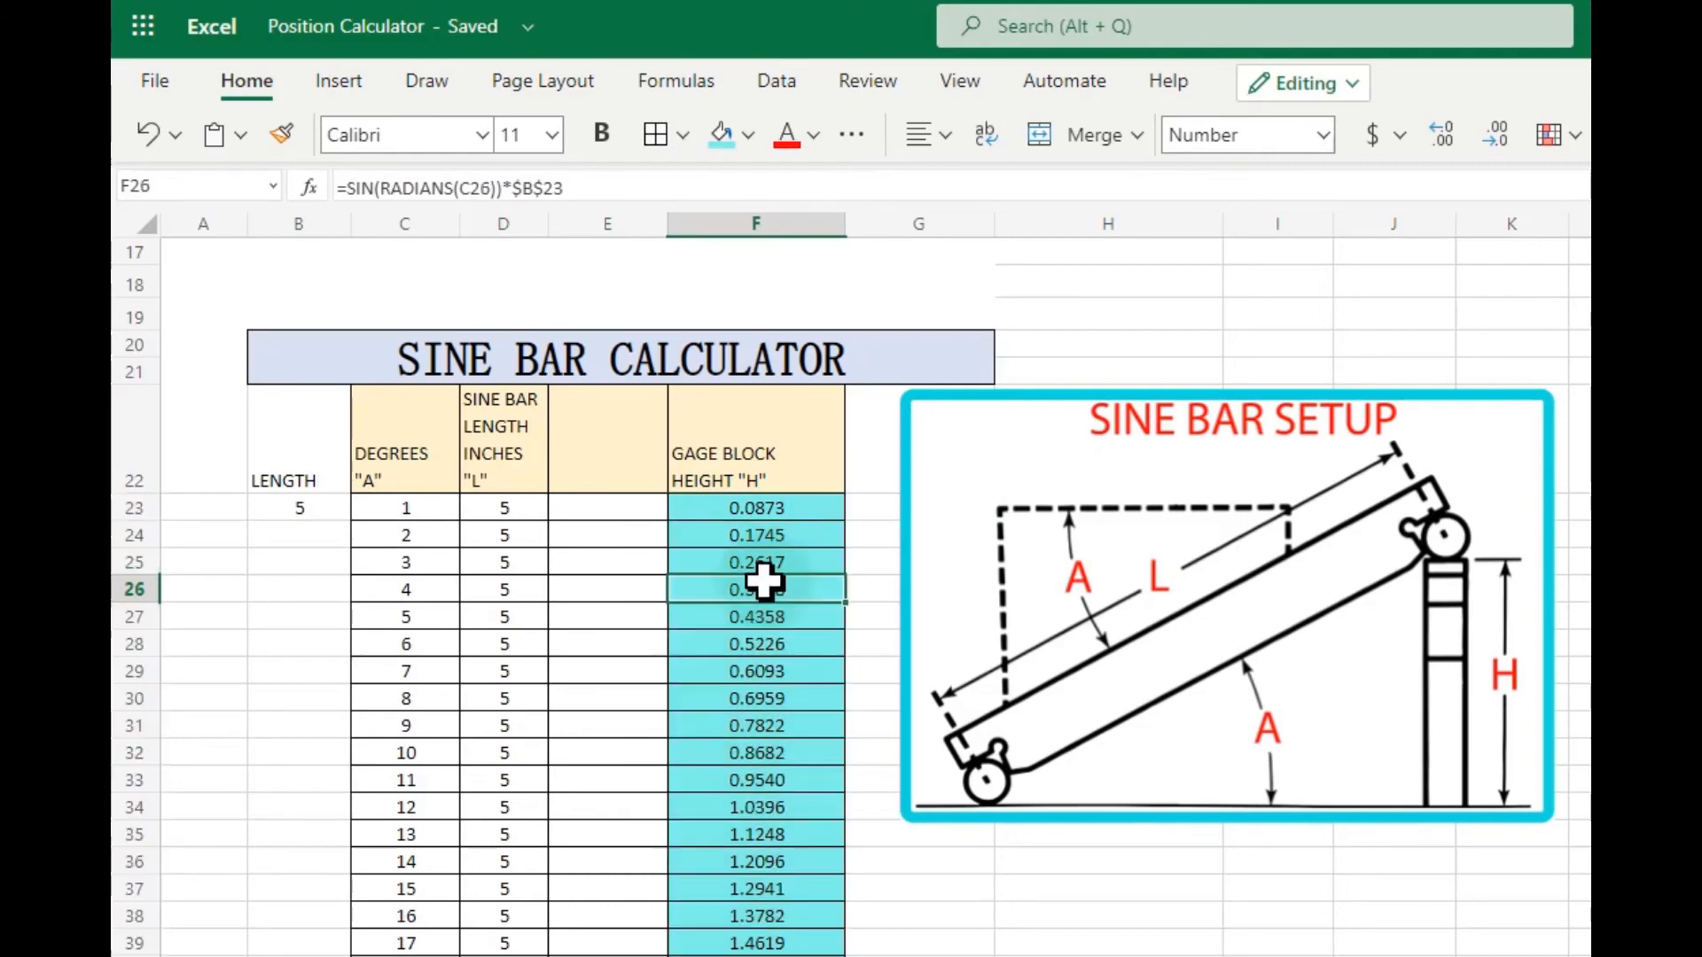
left_click(652, 188)
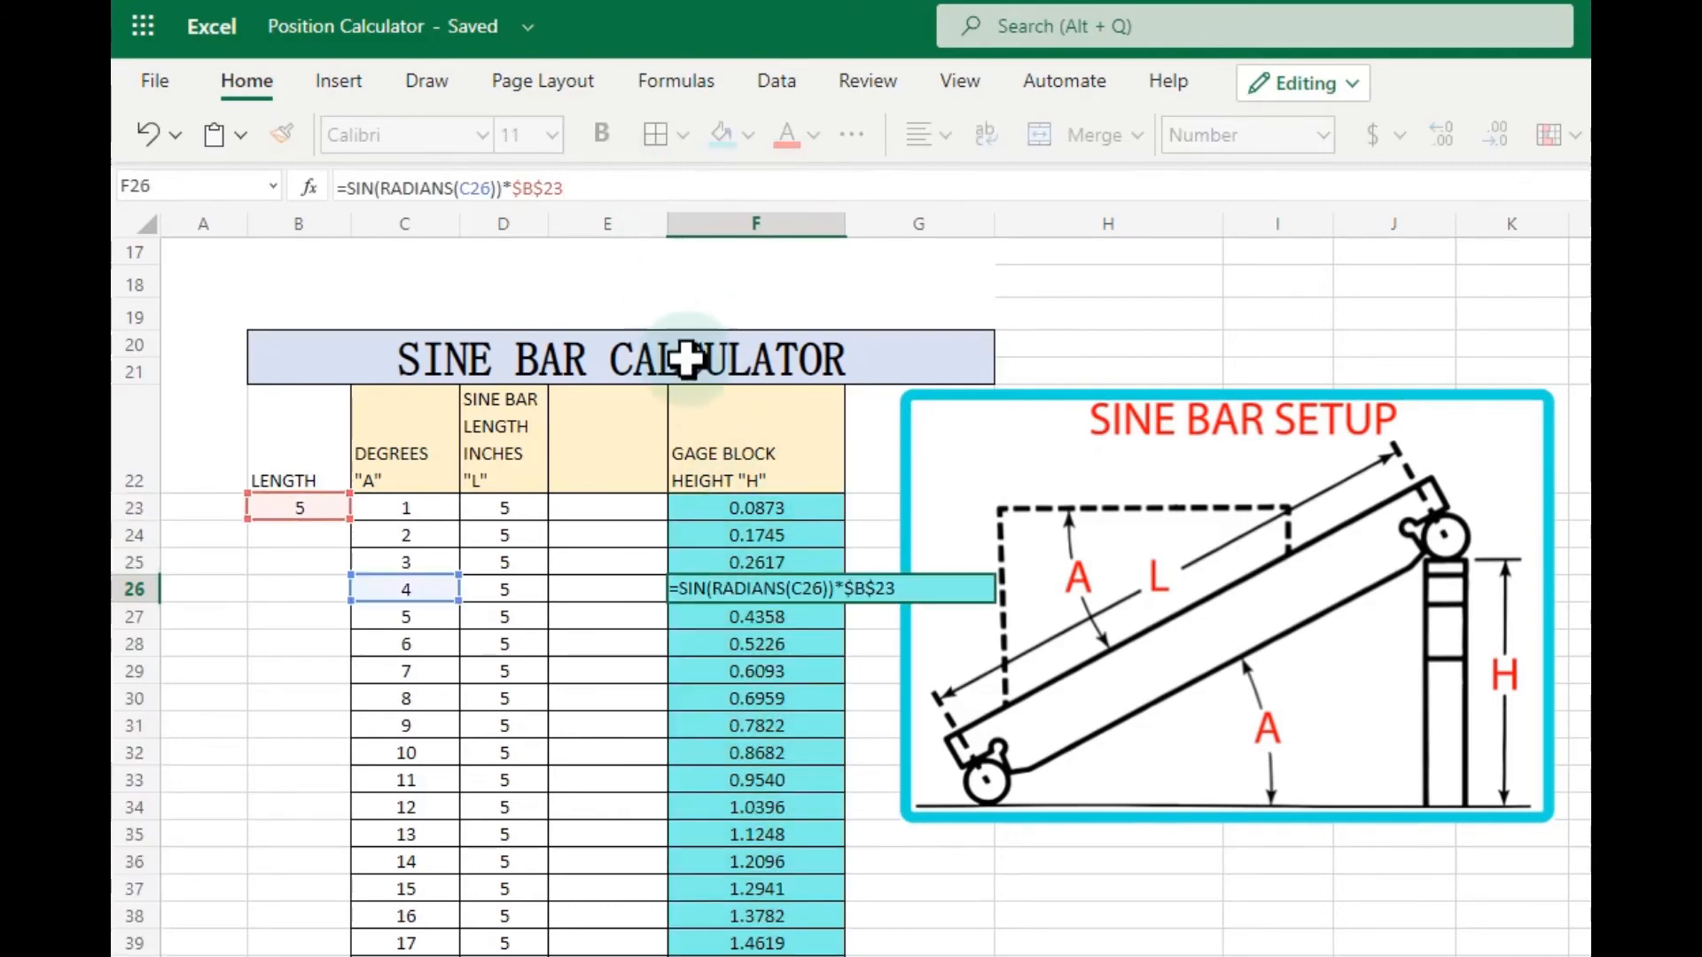
left_click(789, 829)
left_click(668, 183)
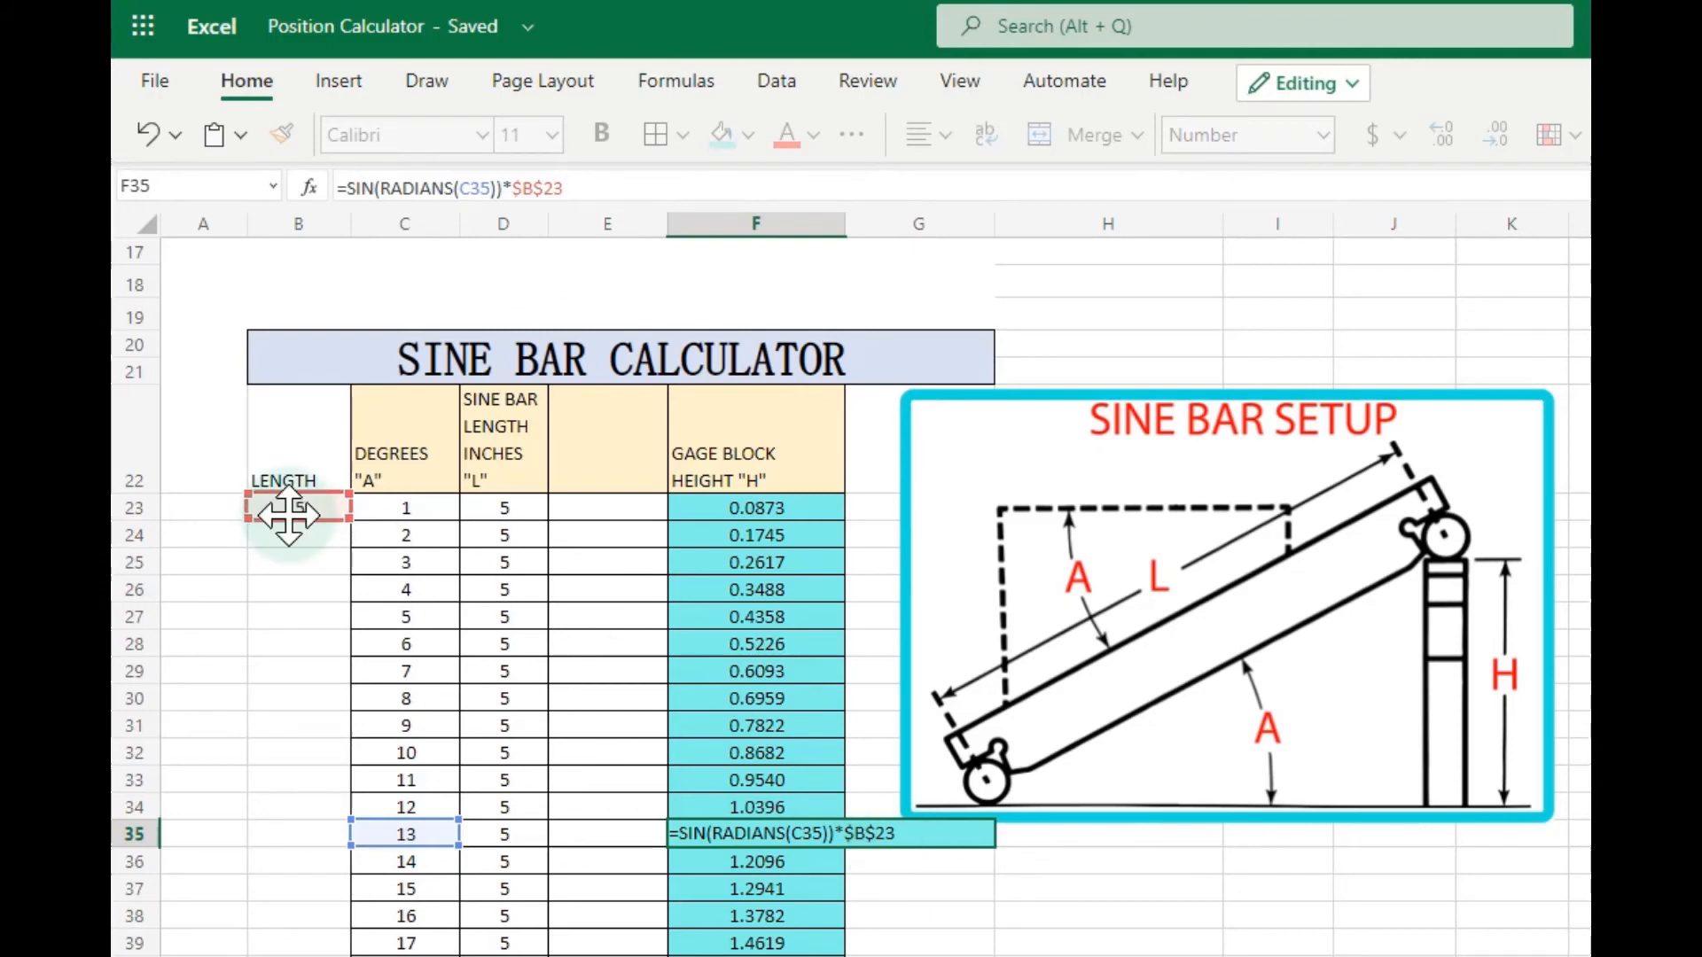
left_click(940, 955)
- Set the sine bar length in B23 to 10
double_click(317, 511)
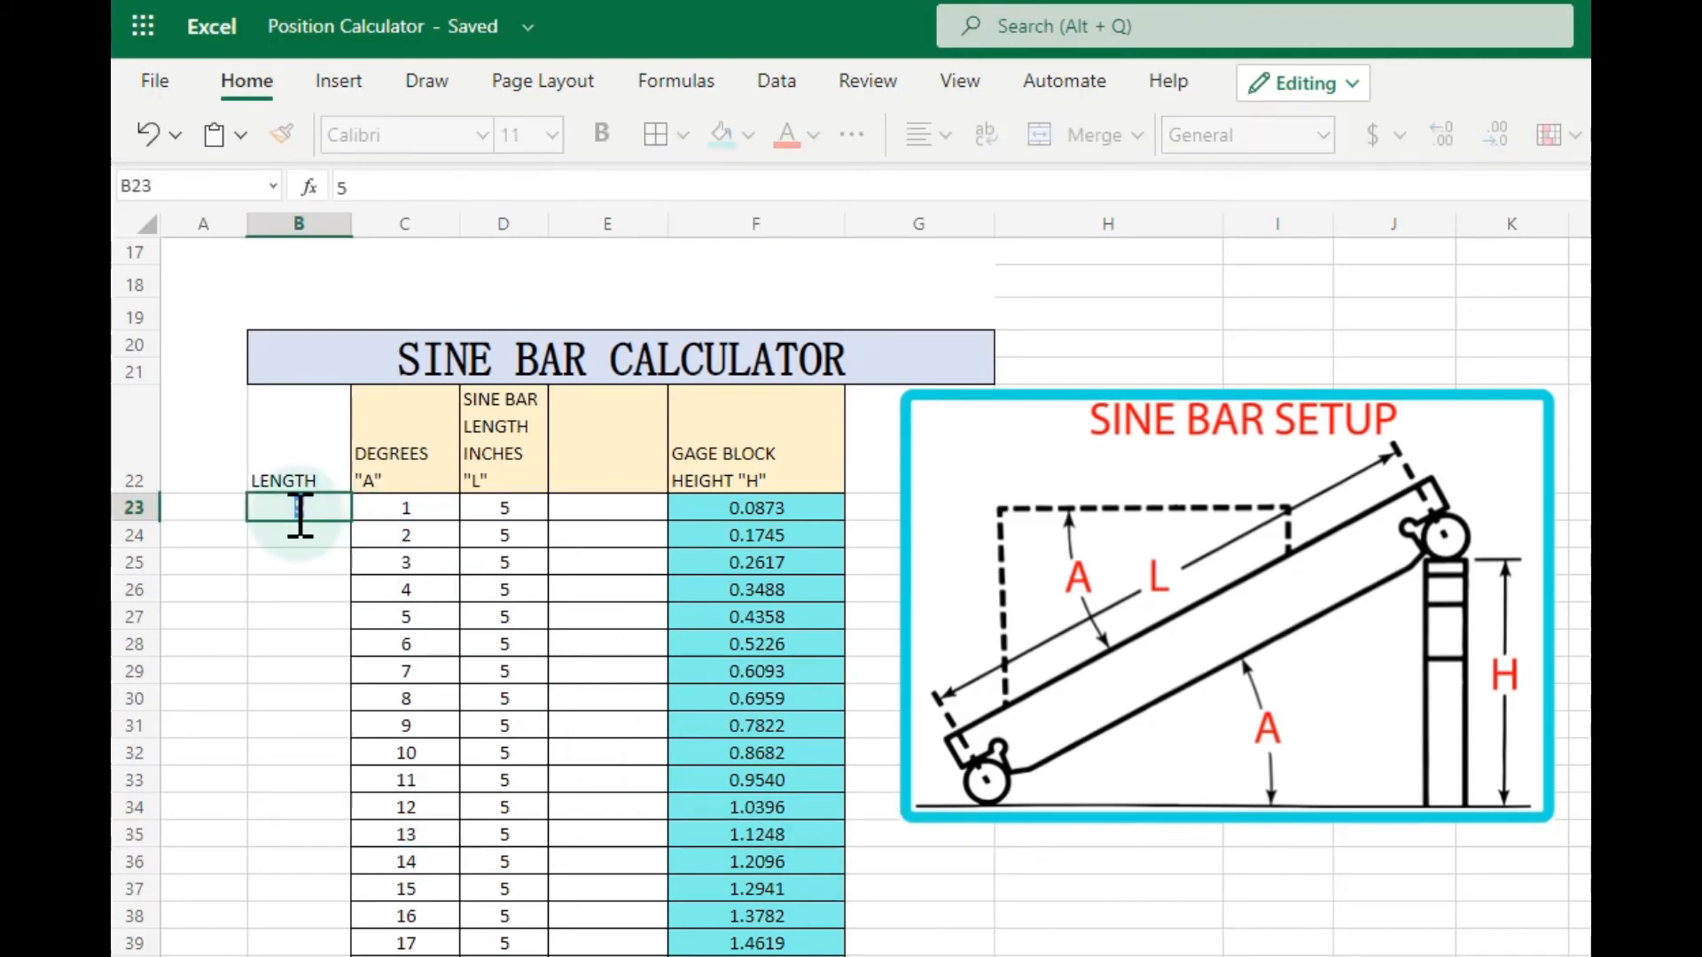
type("10")
key("Return")
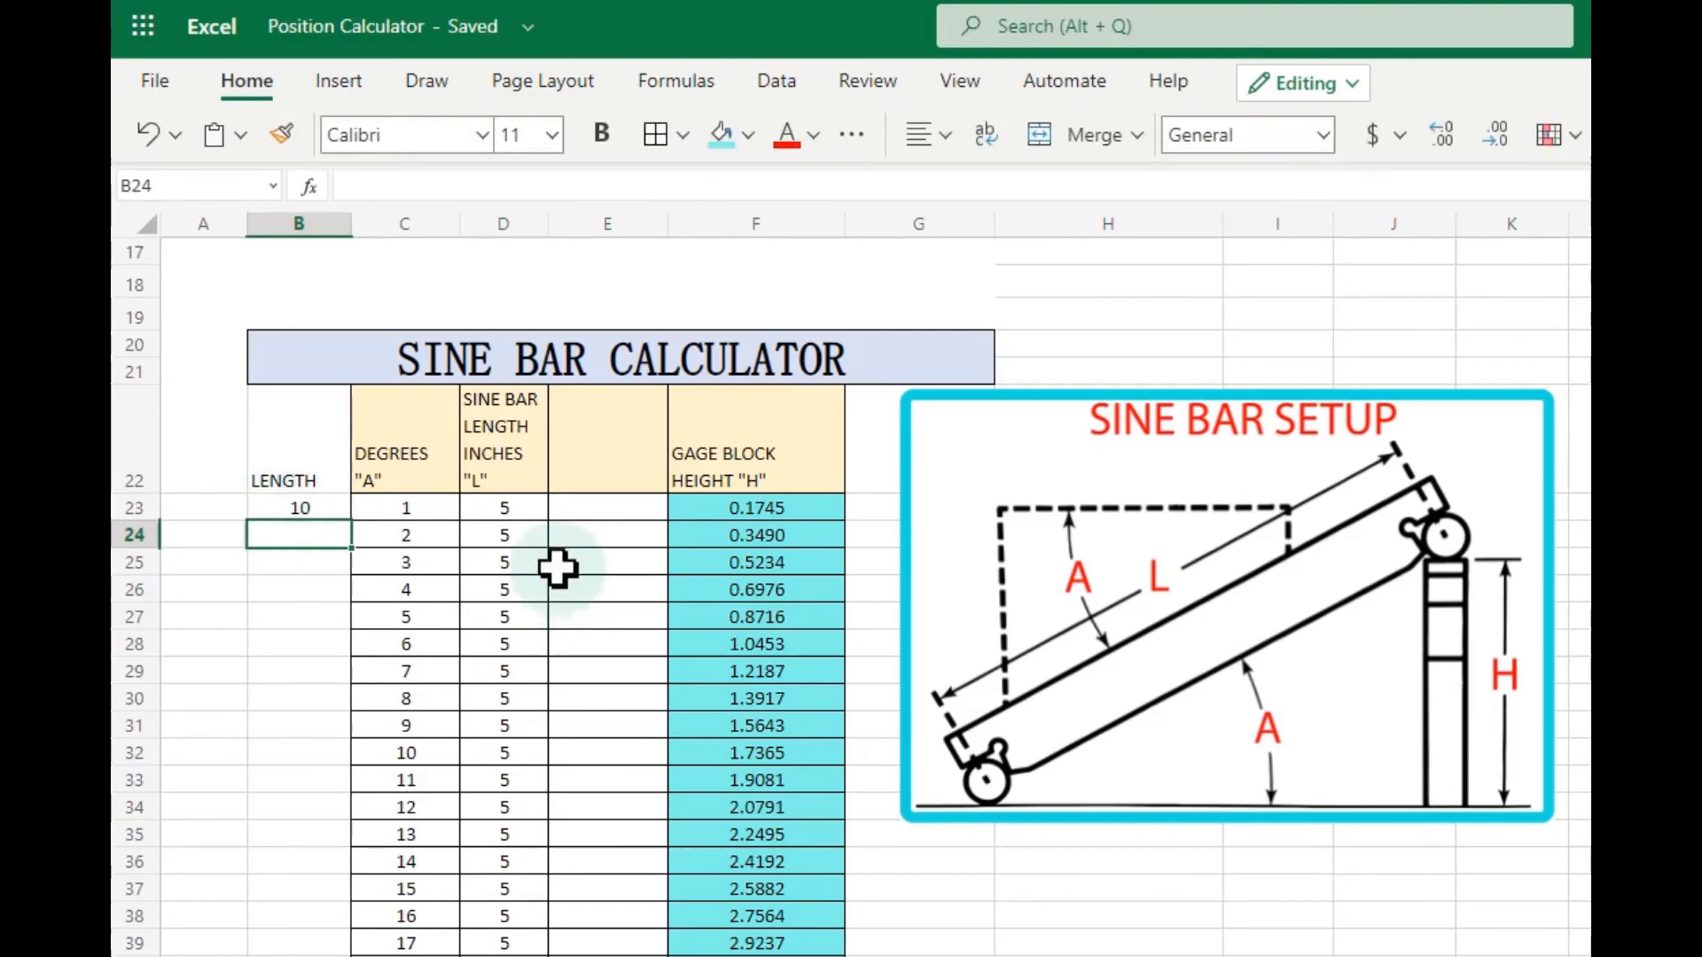
- Clear the sine bar length heading and values from column D, and check the height formulas in F23 and F37
left_click_drag(503, 452, 541, 947)
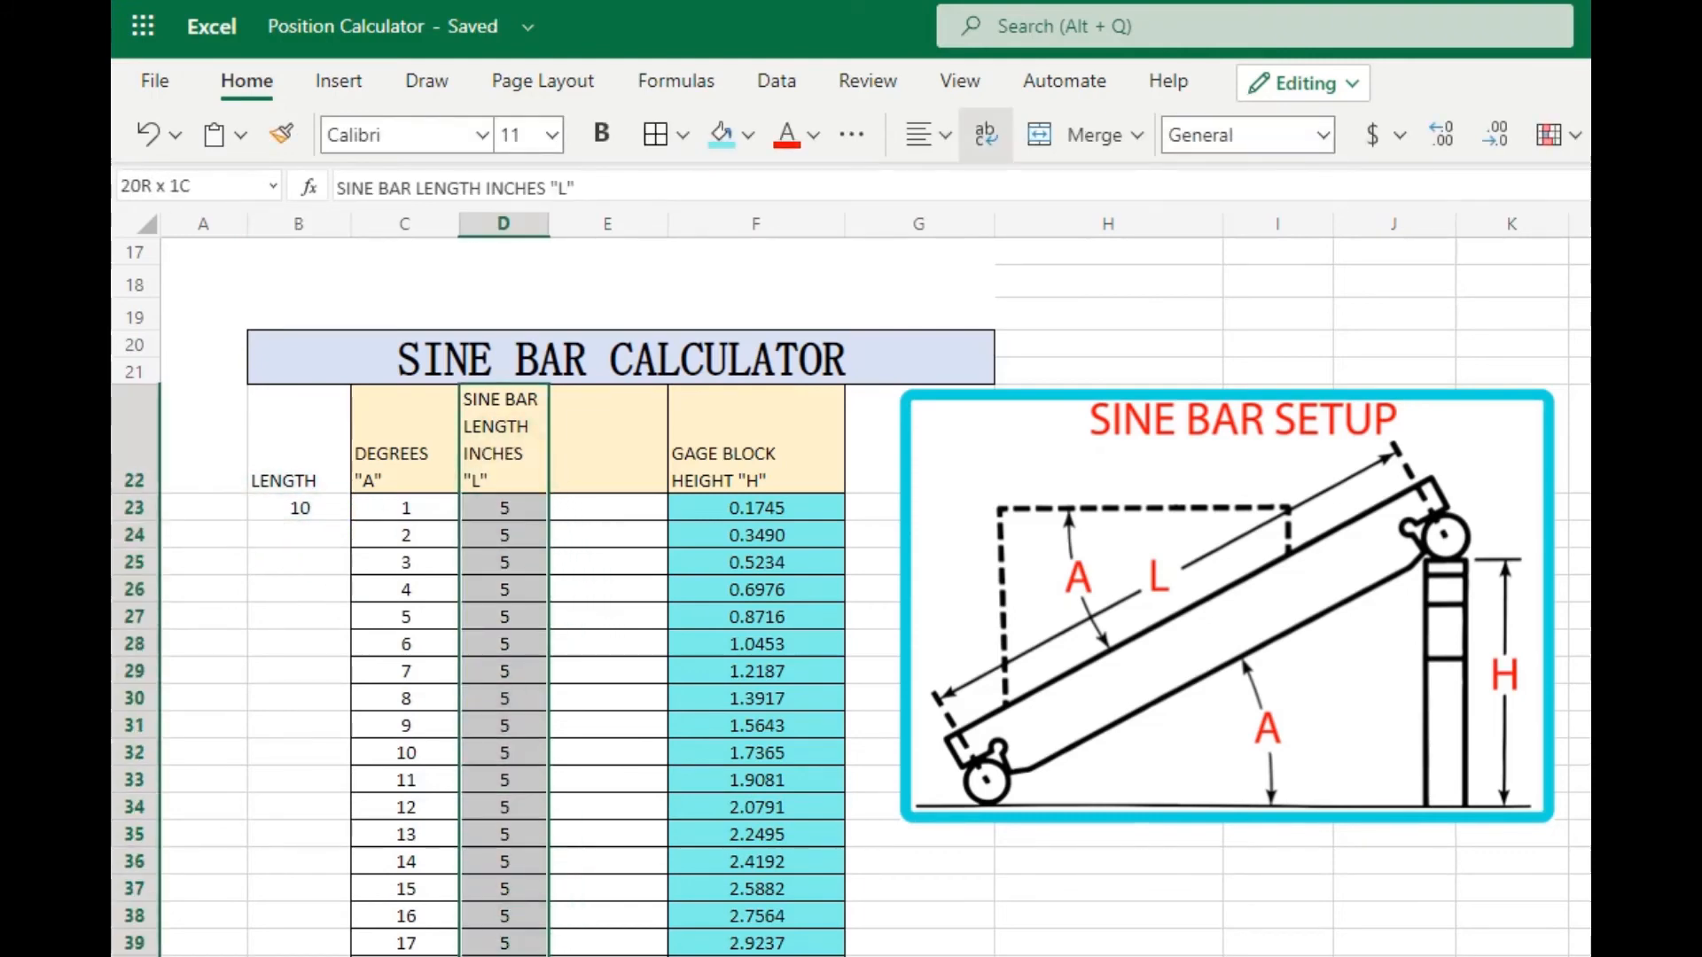
key("Delete")
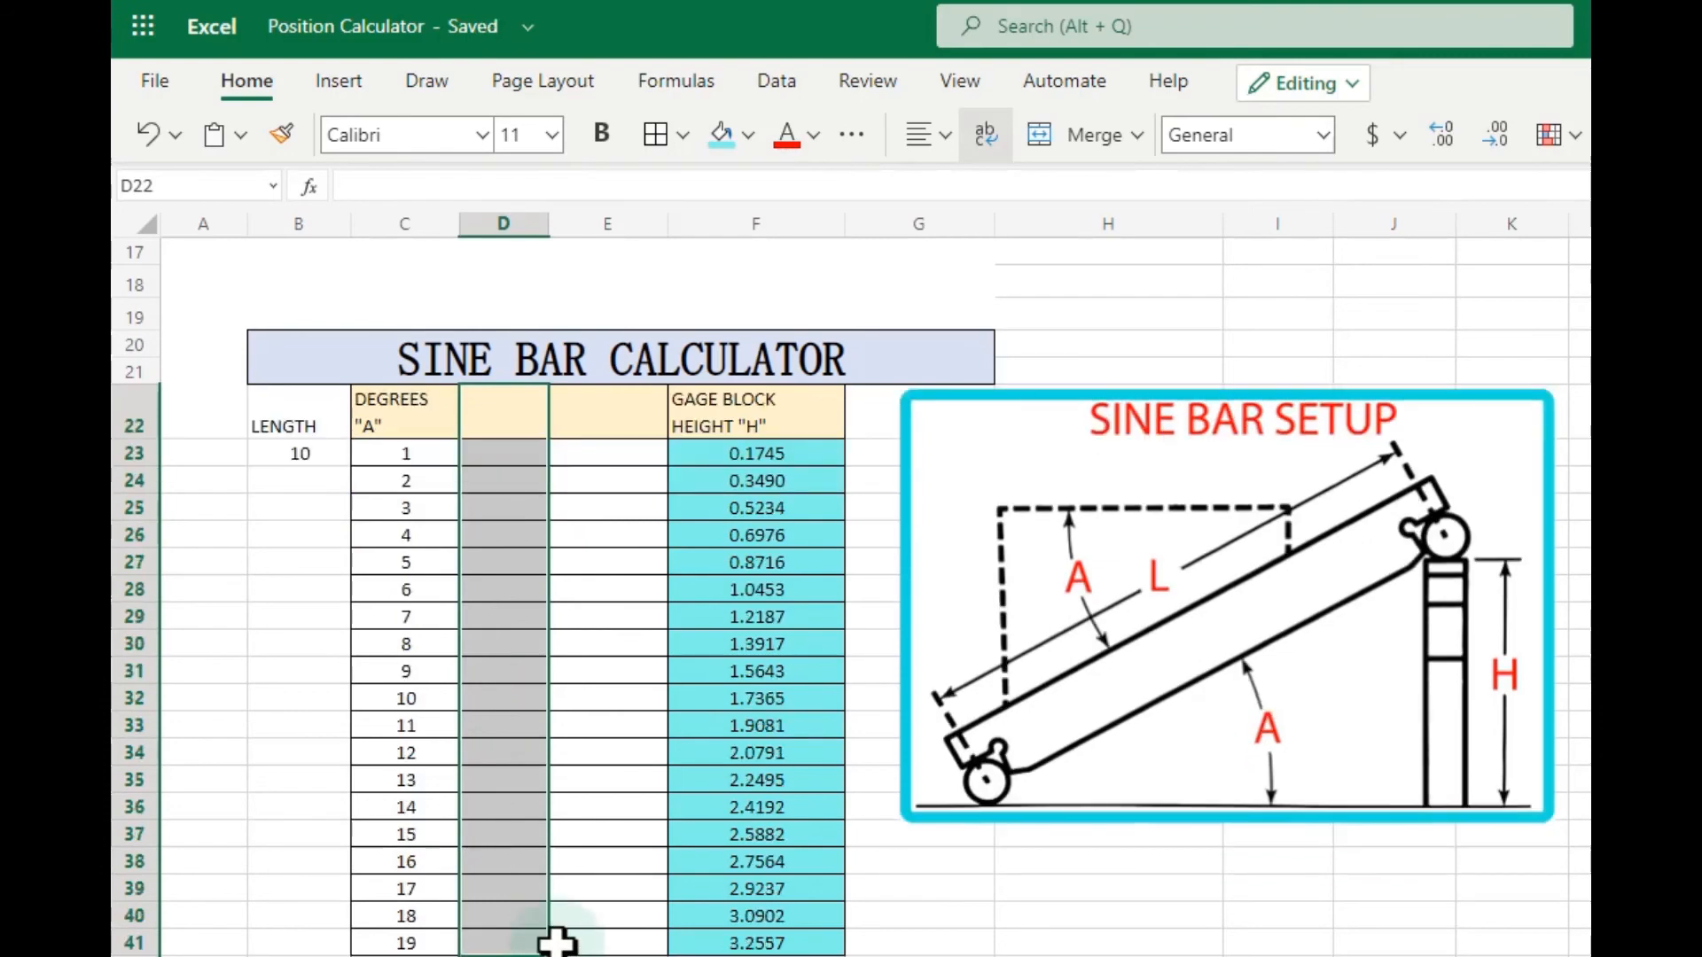
left_click(608, 729)
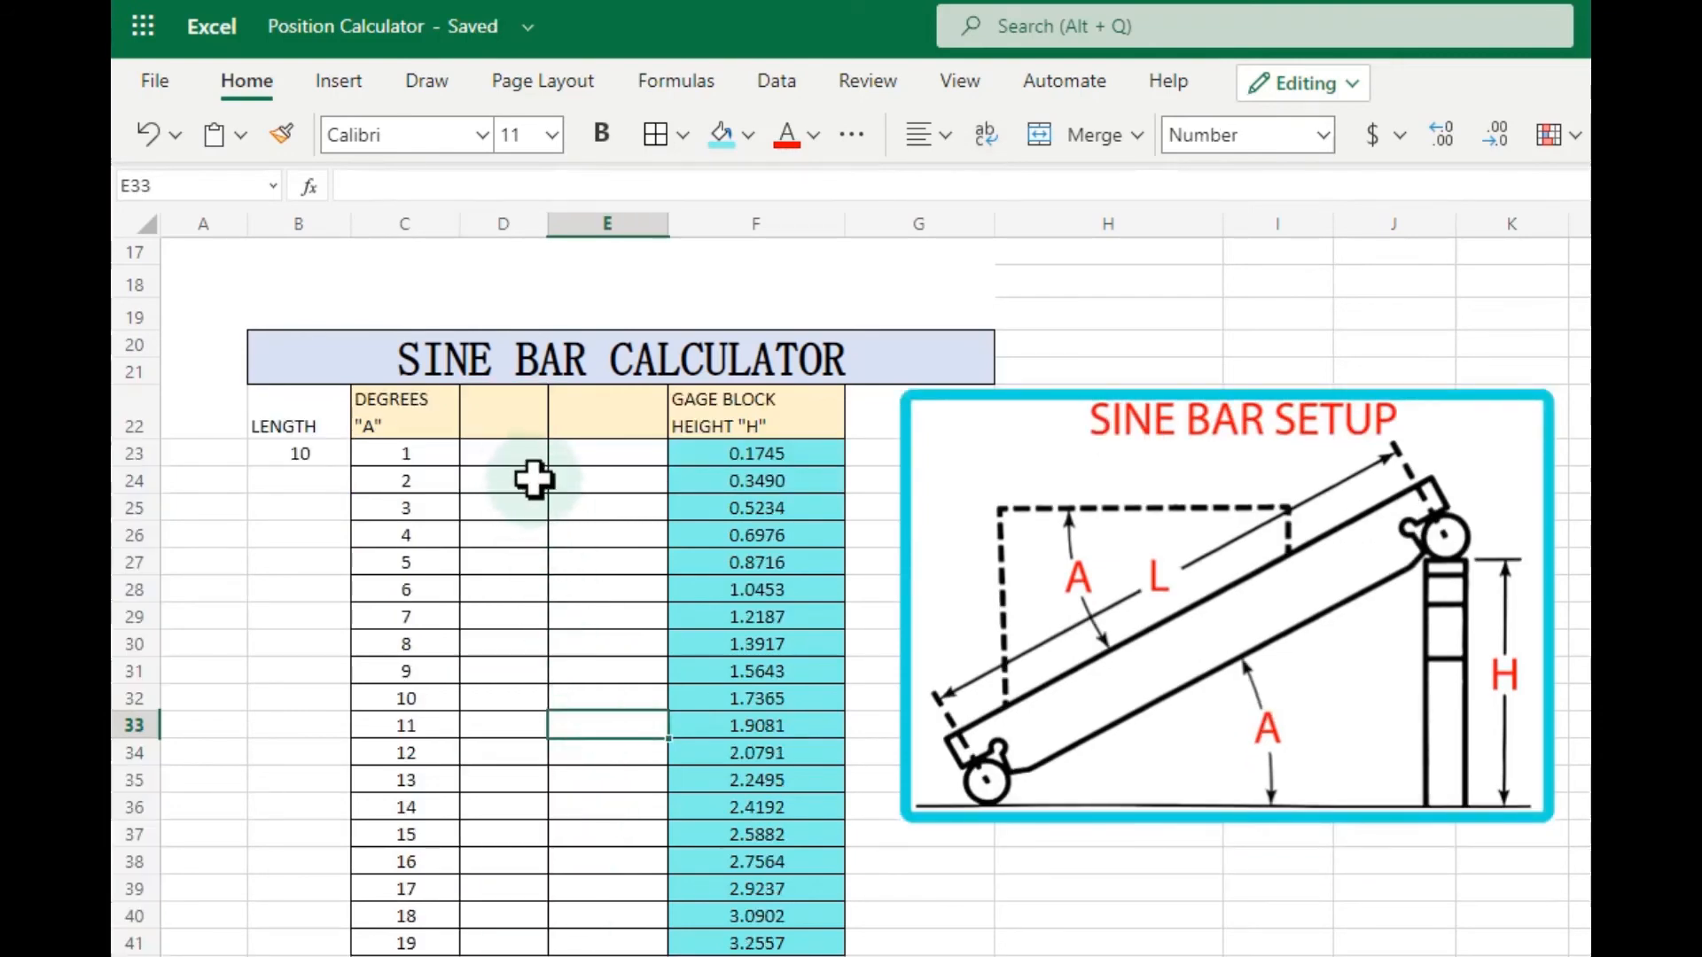
left_click(780, 452)
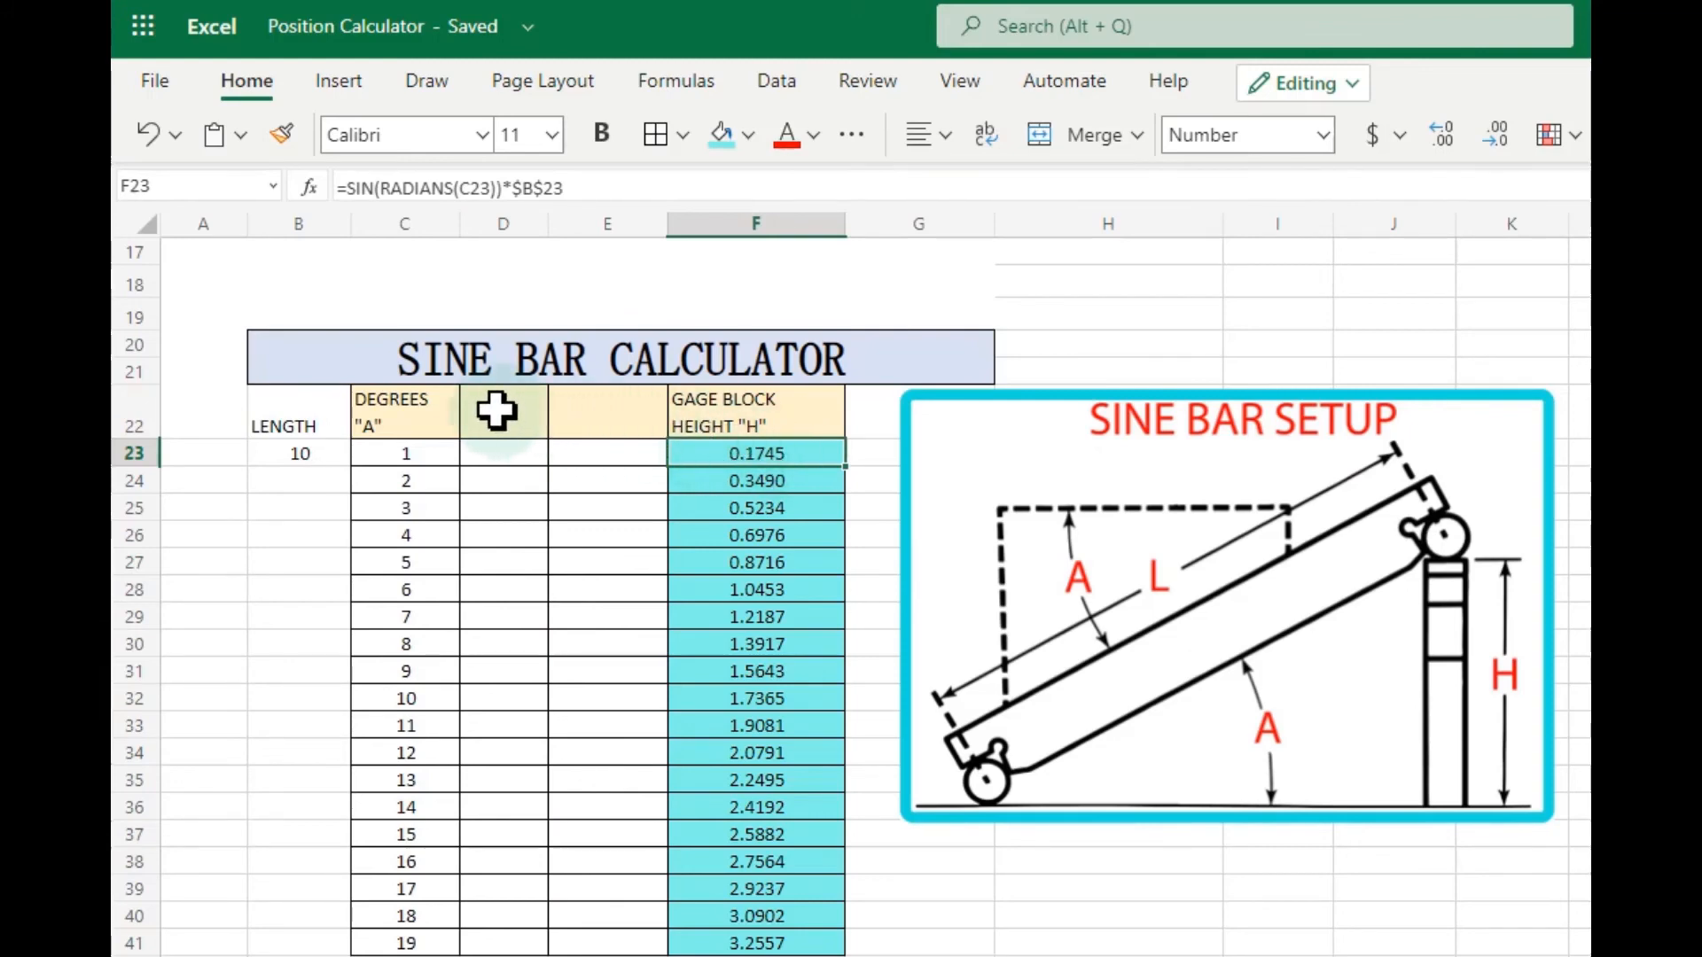
left_click_drag(494, 411, 600, 608)
left_click(762, 834)
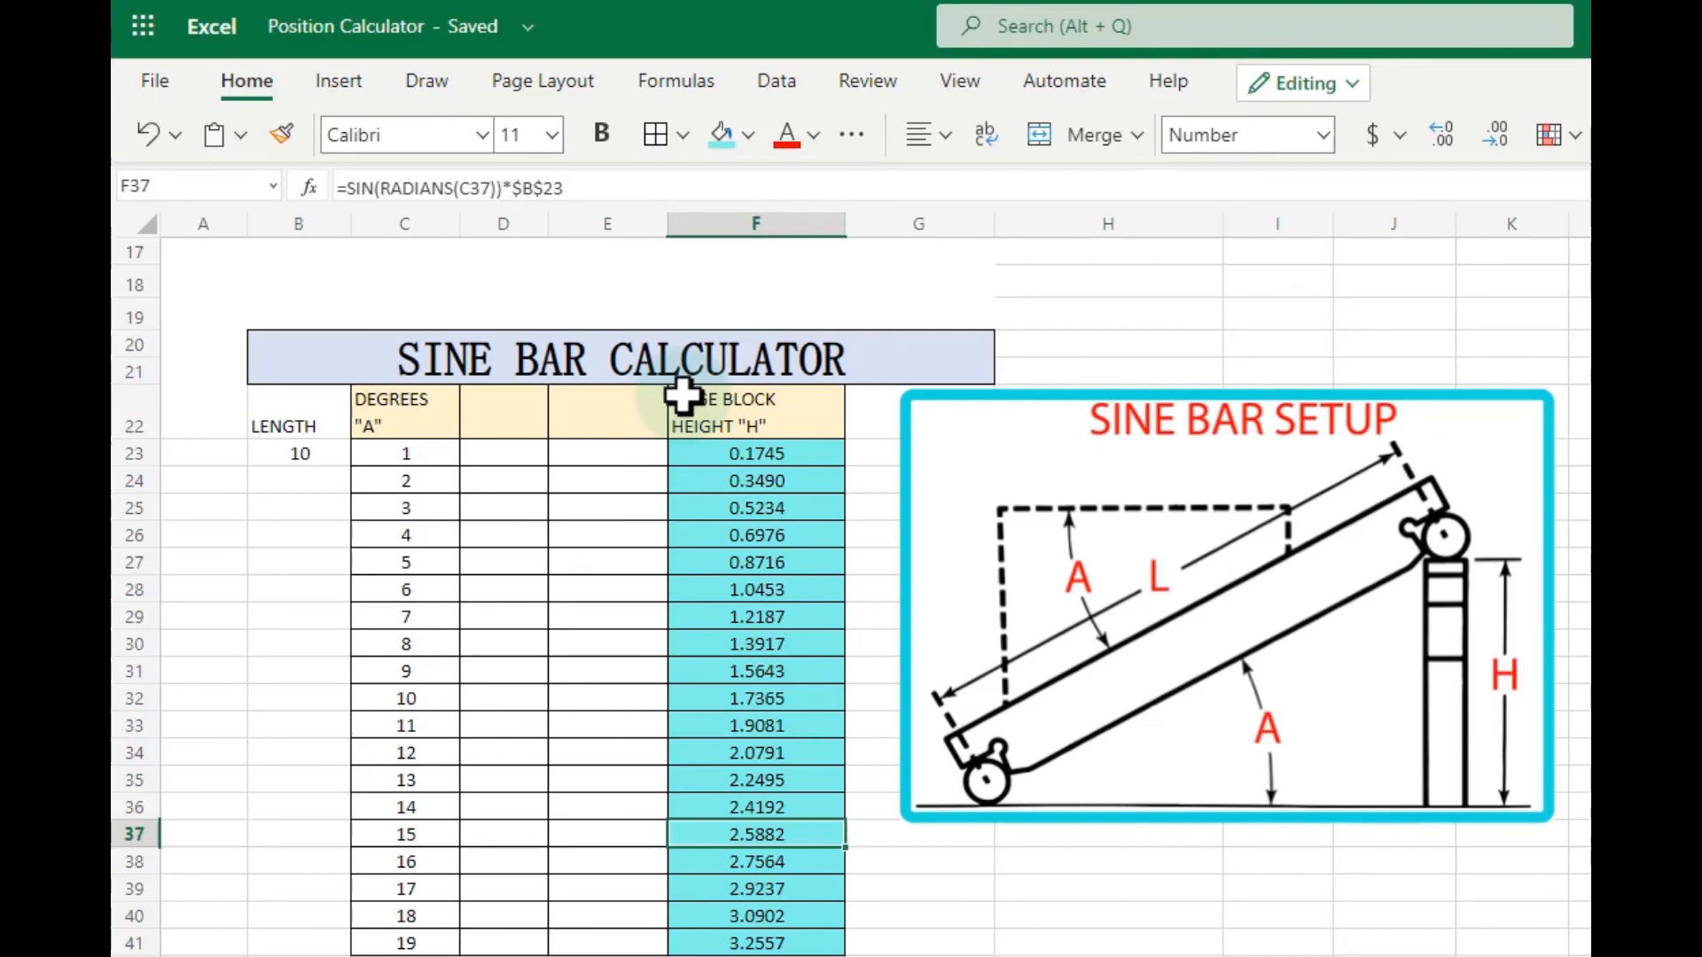
- Vary the displayed decimal places of the gage block height in F23 up to eight and return it to four
left_click(747, 451)
left_click(1485, 139)
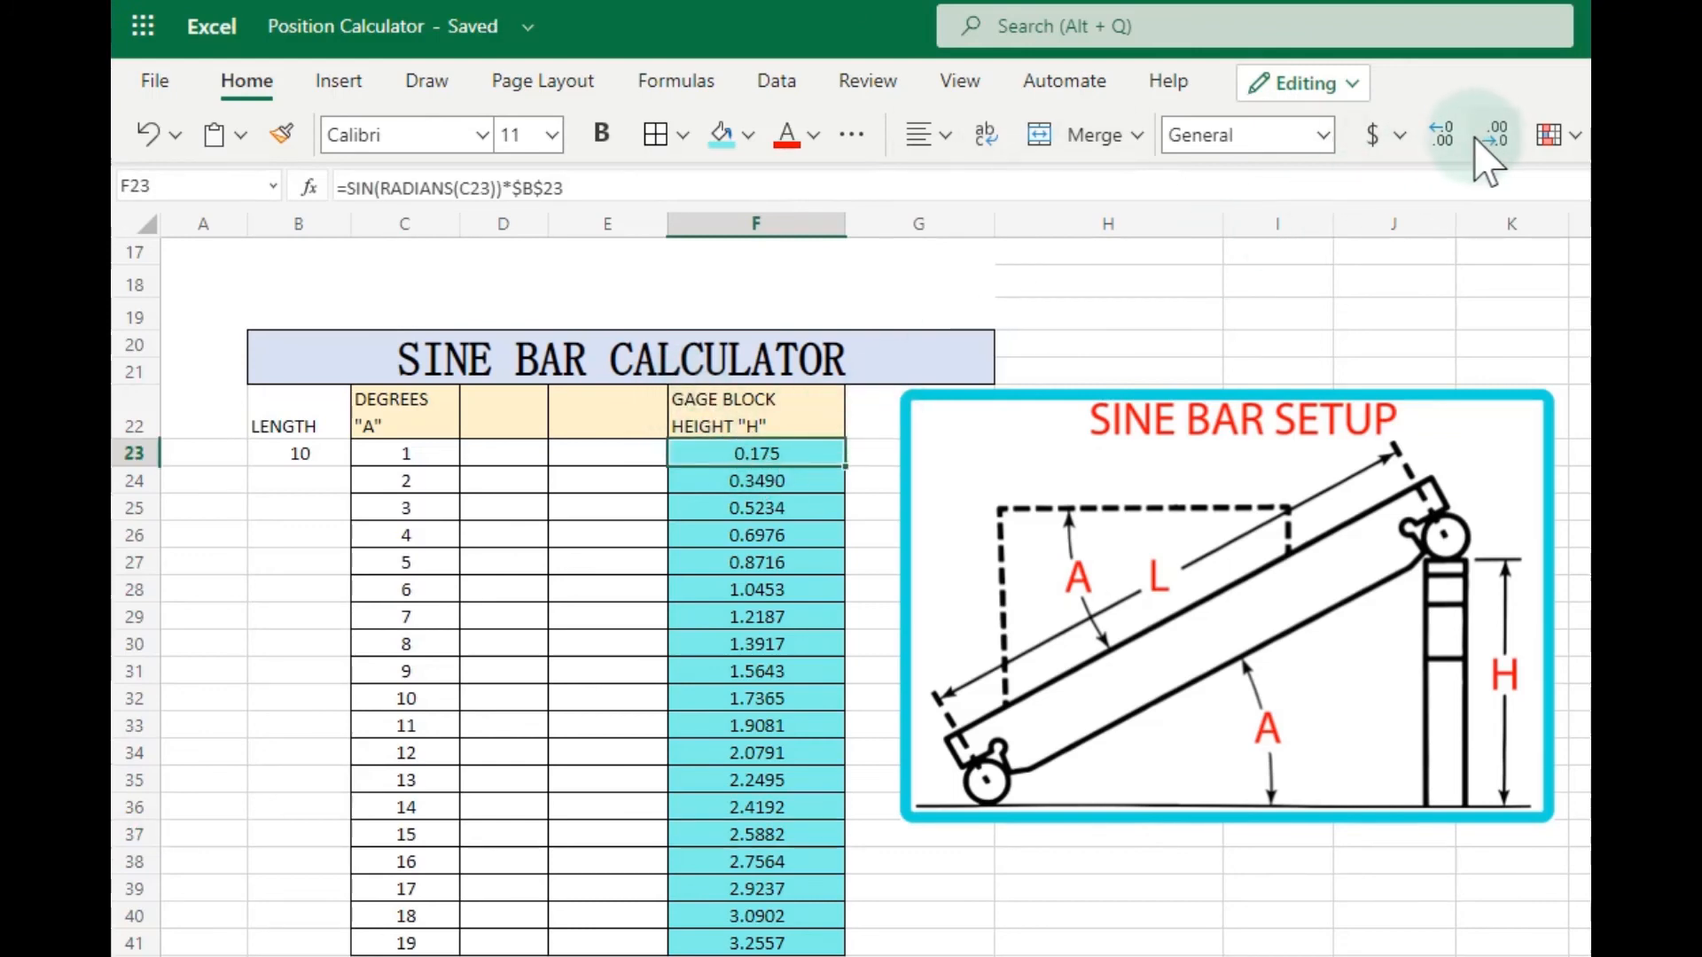
left_click(1458, 139)
left_click(1456, 139)
left_click(1457, 139)
left_click(1457, 139)
left_click(1456, 139)
left_click(1495, 150)
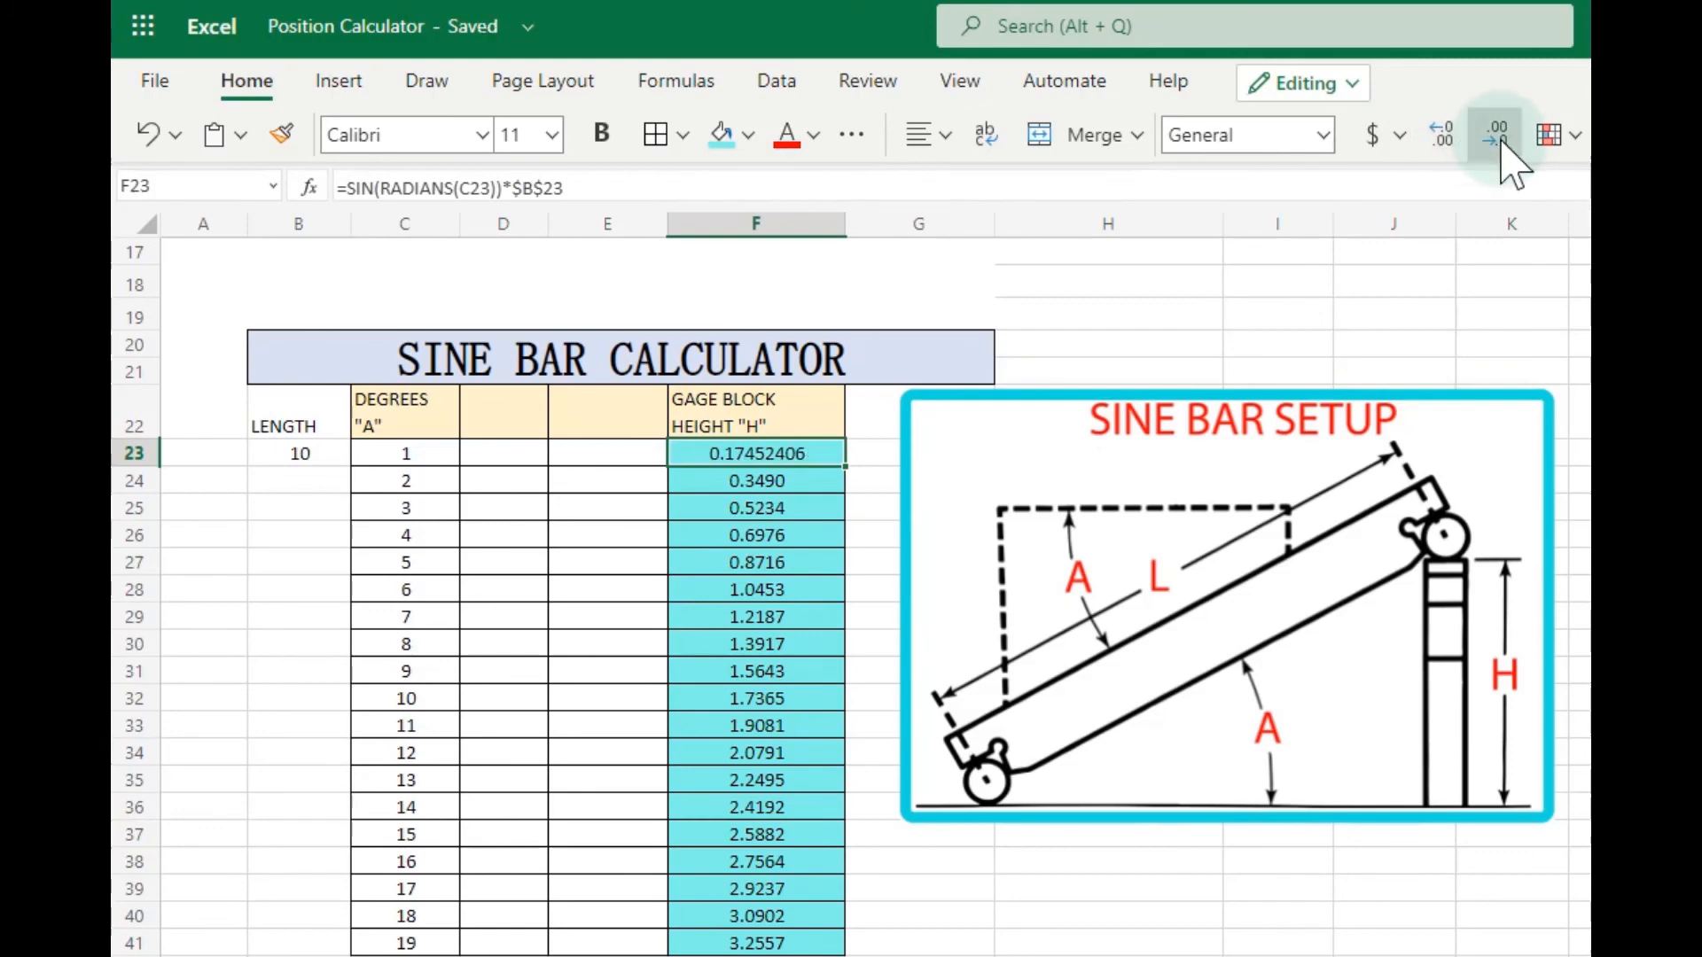
left_click(1502, 152)
left_click(1502, 152)
left_click(1509, 158)
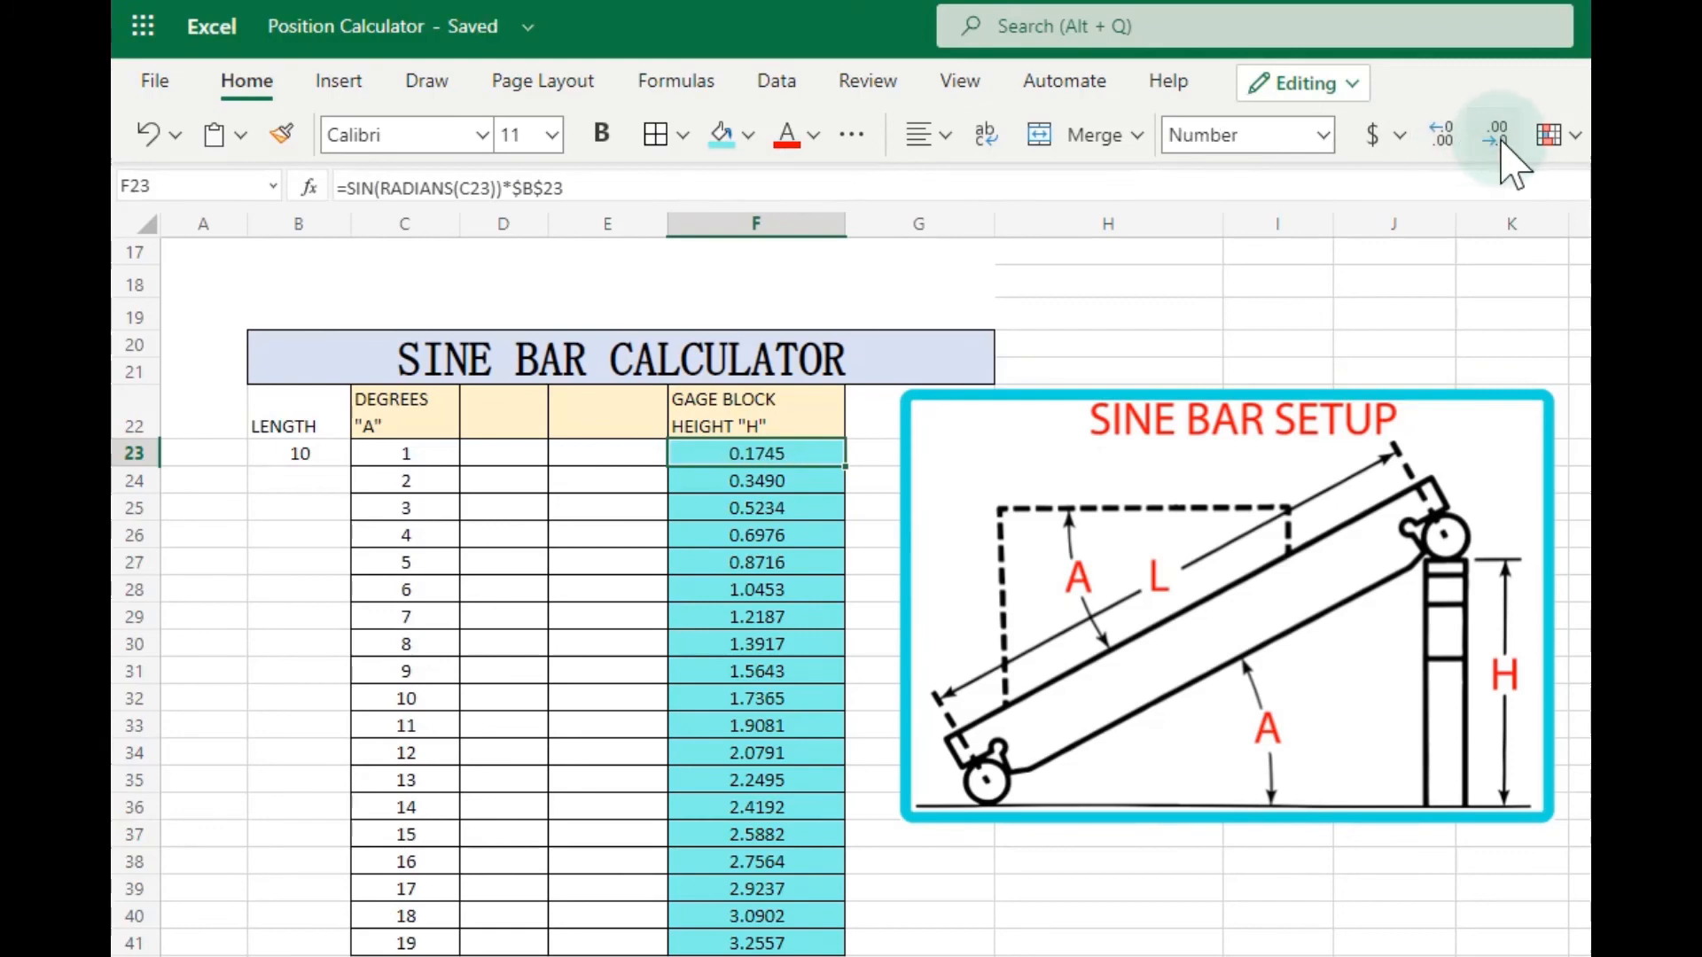